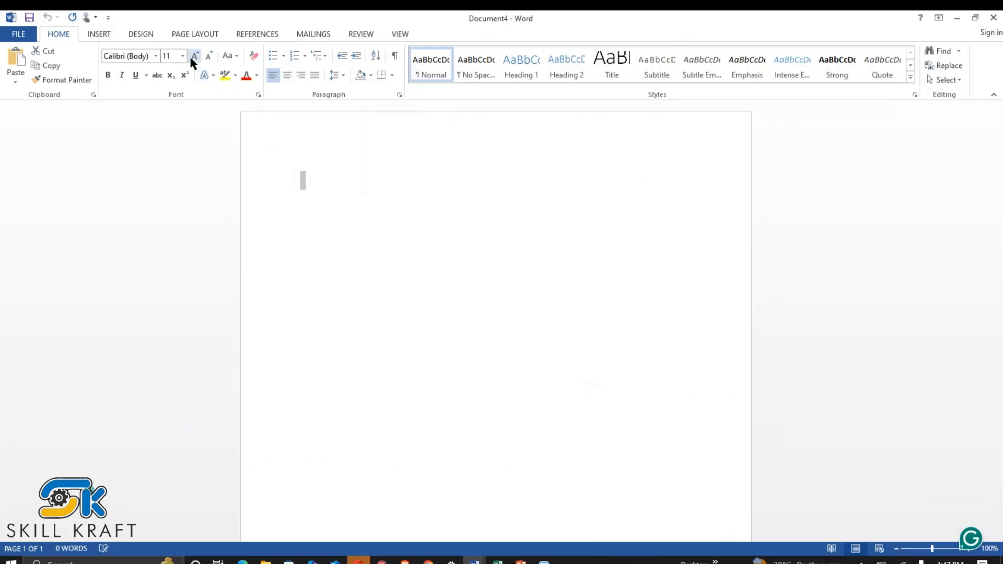
Set the font of the blank document to Times New Roman at size 14
left_click(155, 55)
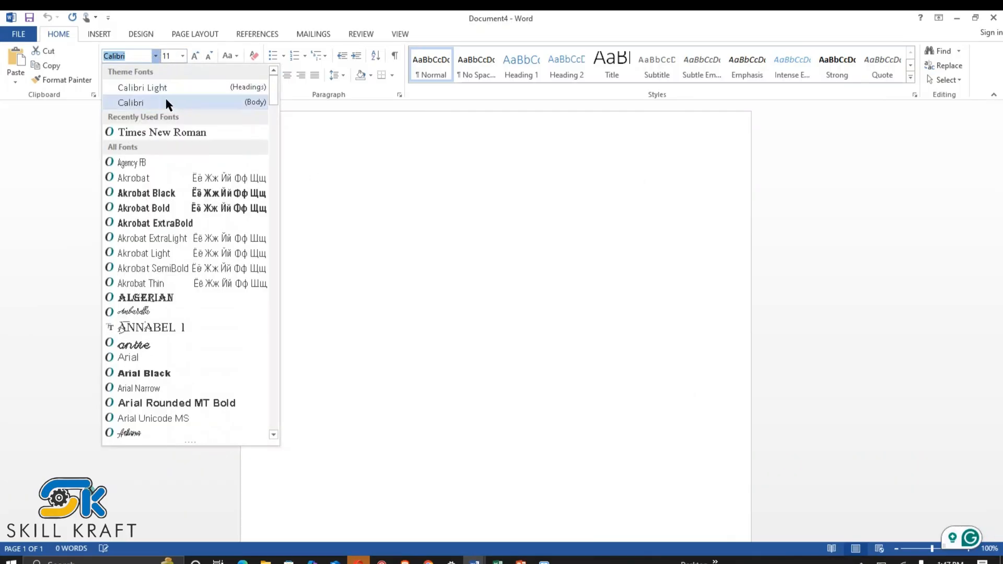
left_click(175, 133)
left_click(182, 56)
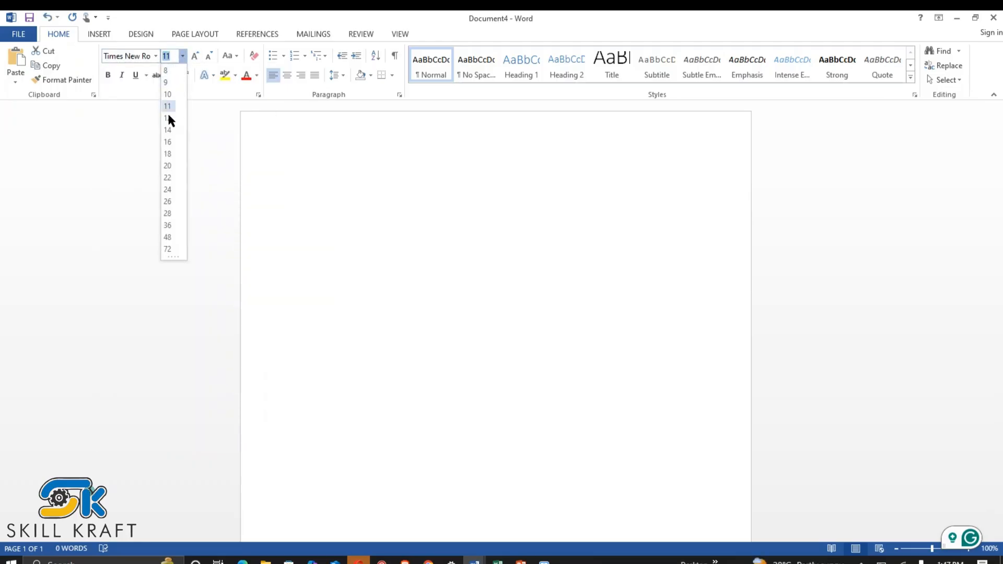
left_click(170, 129)
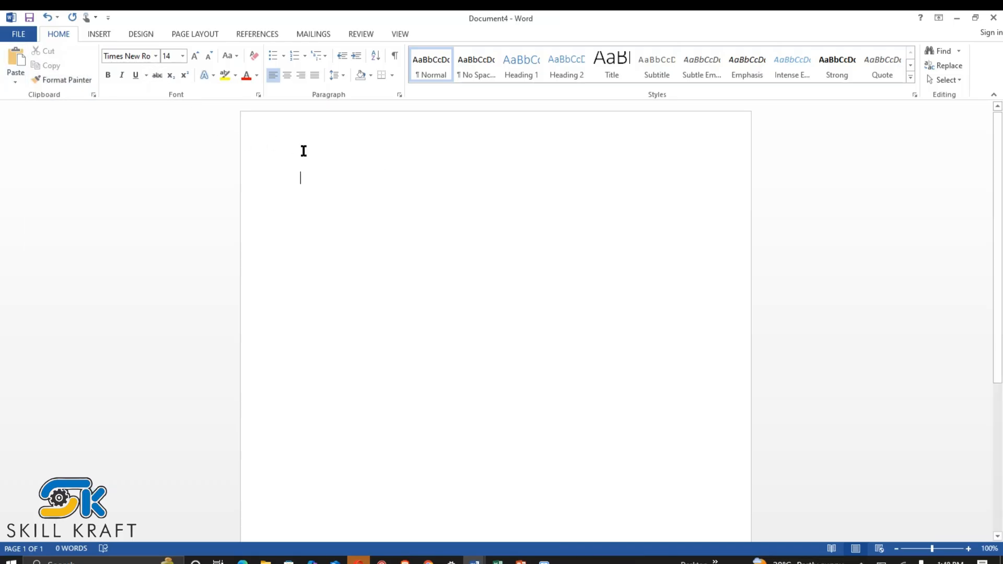
Write "Welcome to skillkraft" on the first line of the document
left_click(20, 82)
left_click(169, 125)
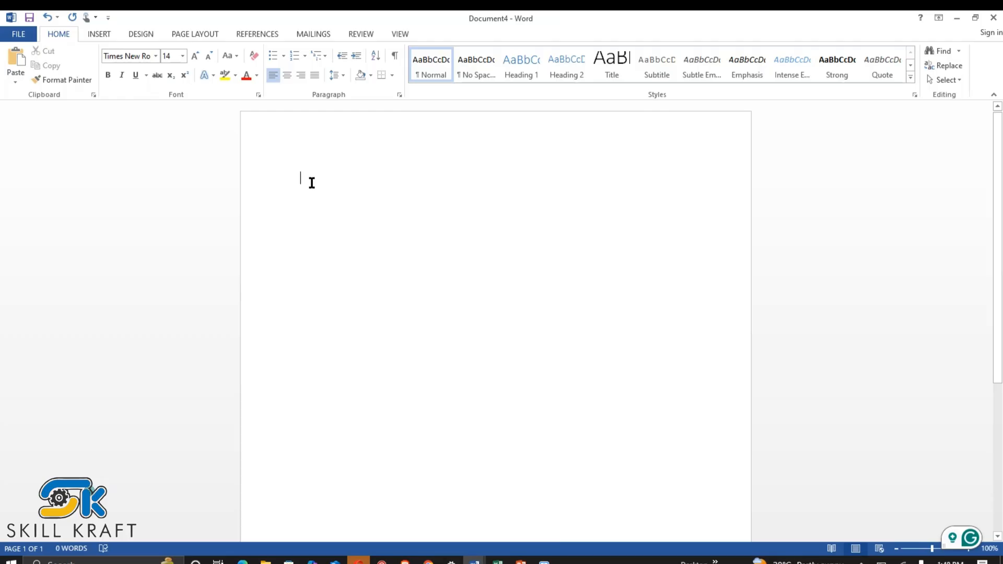
type("welco")
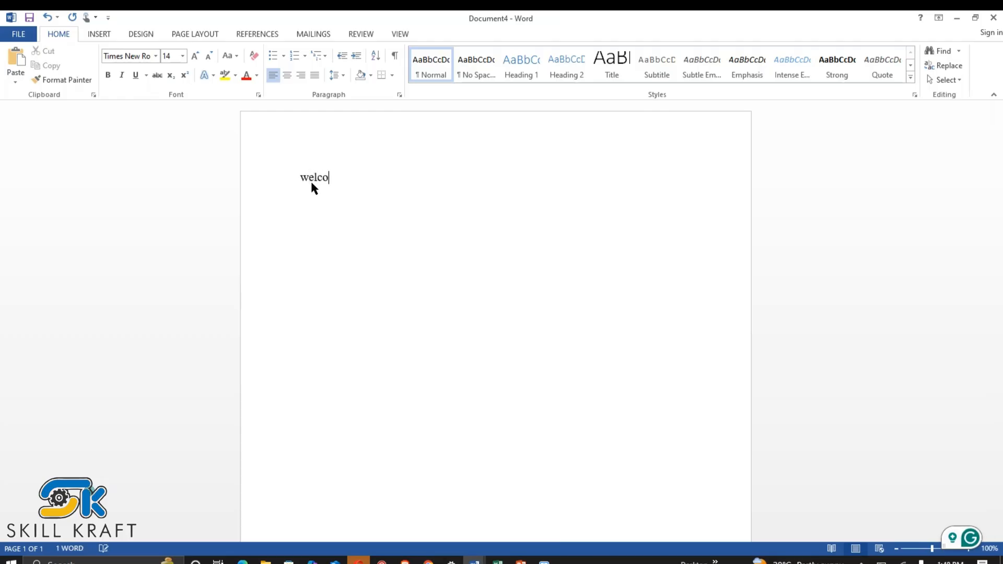
type("me to ")
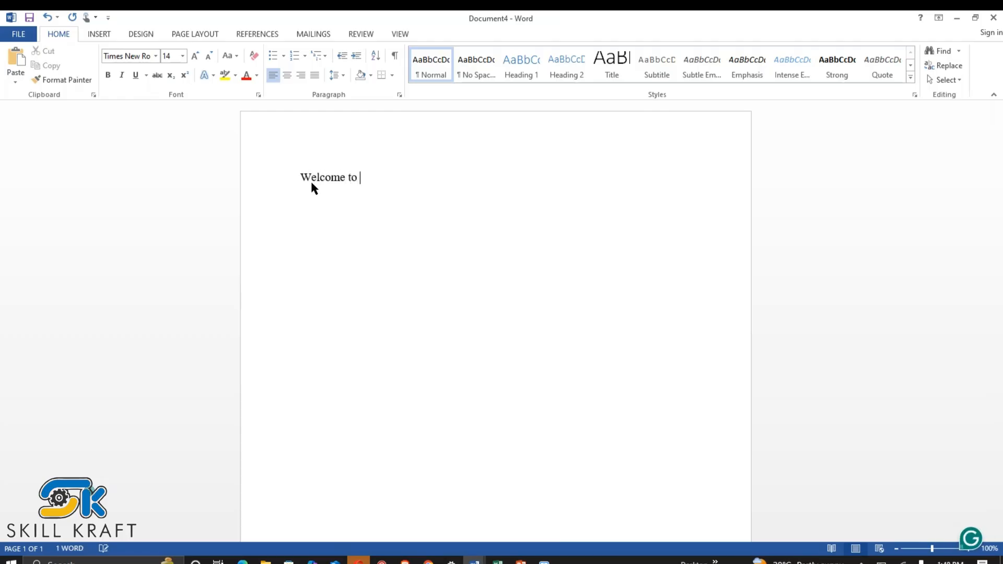
type("skillkraft")
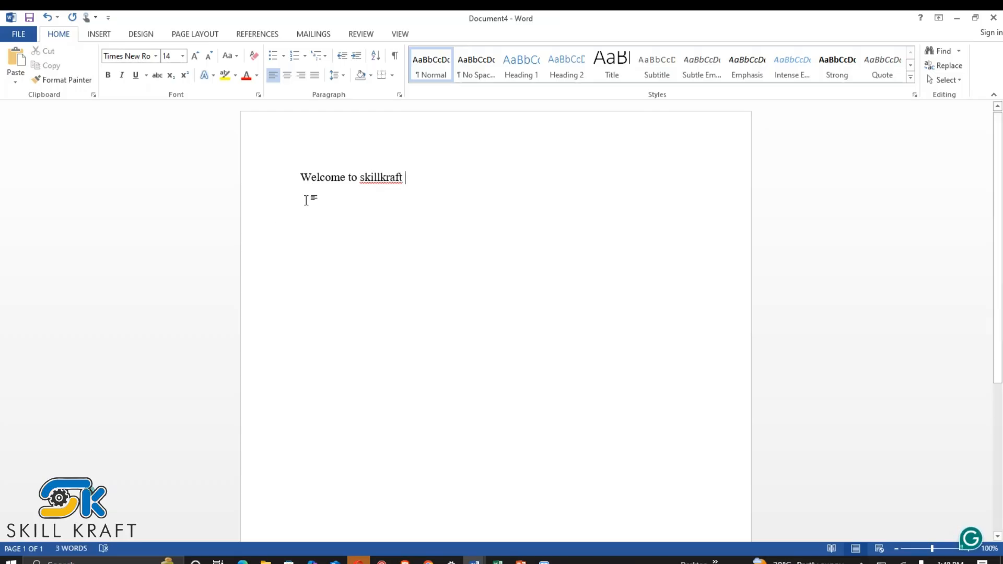
Copy the line "Welcome to skillkraft" and paste it two lines below, leaving an empty line between
double_click(311, 183)
left_click(357, 179)
left_click(361, 259)
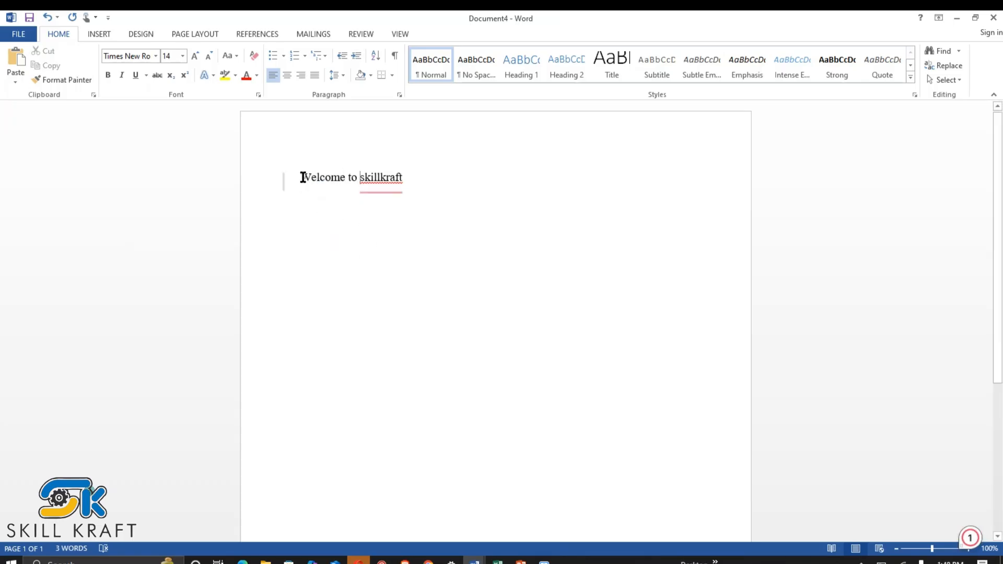
left_click_drag(303, 175, 441, 178)
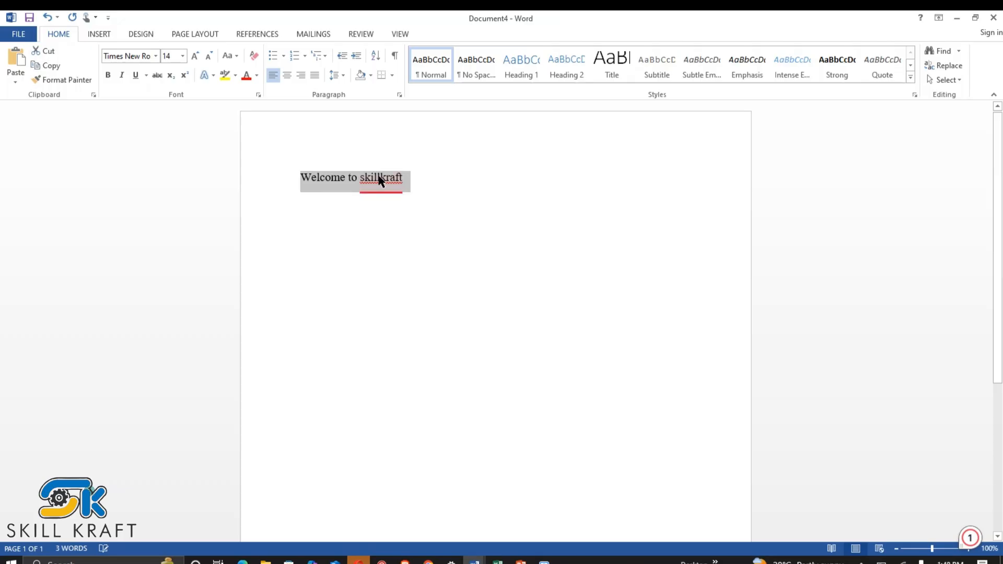
left_click(312, 178)
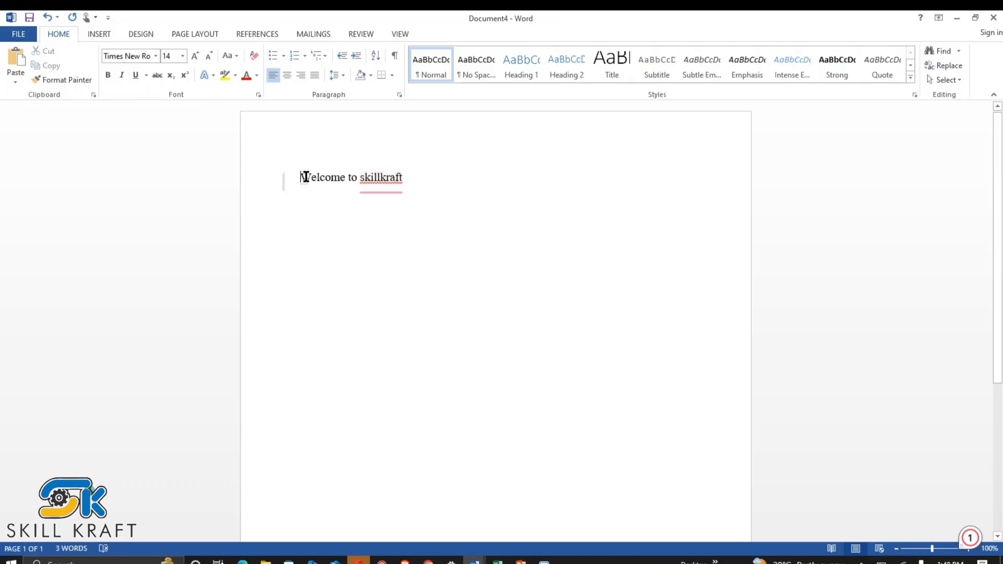
left_click_drag(303, 176, 414, 176)
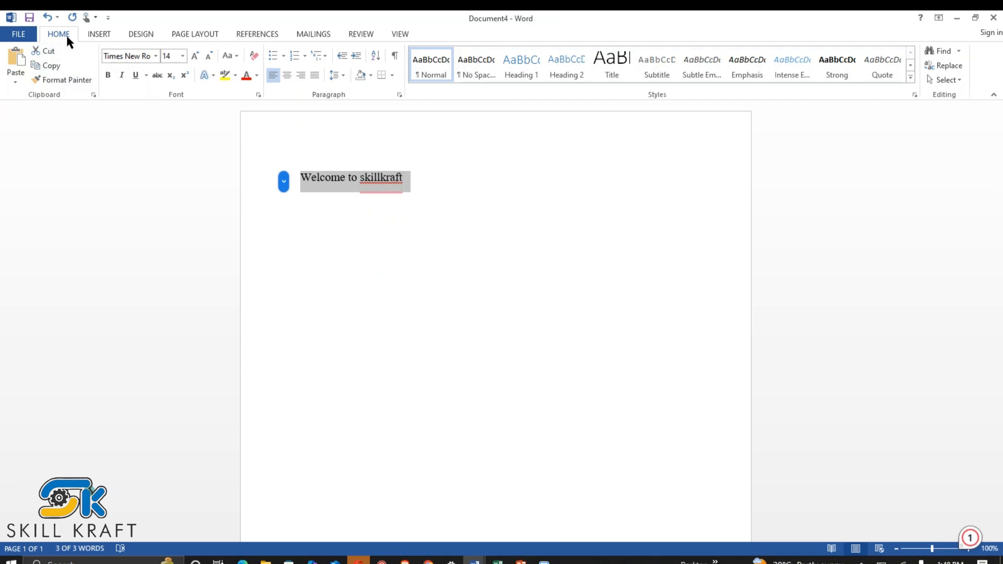
left_click(52, 67)
left_click(447, 234)
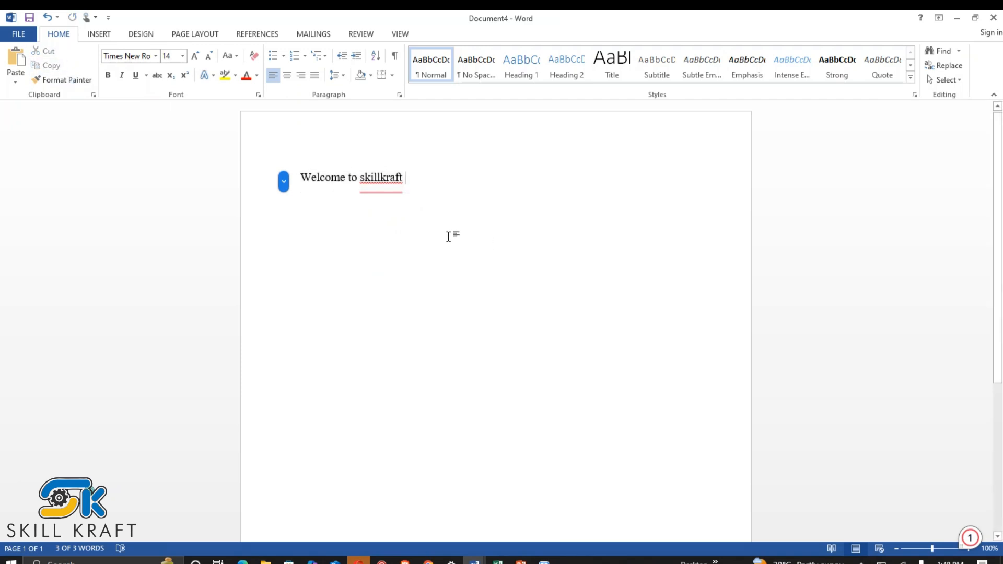
key("Return")
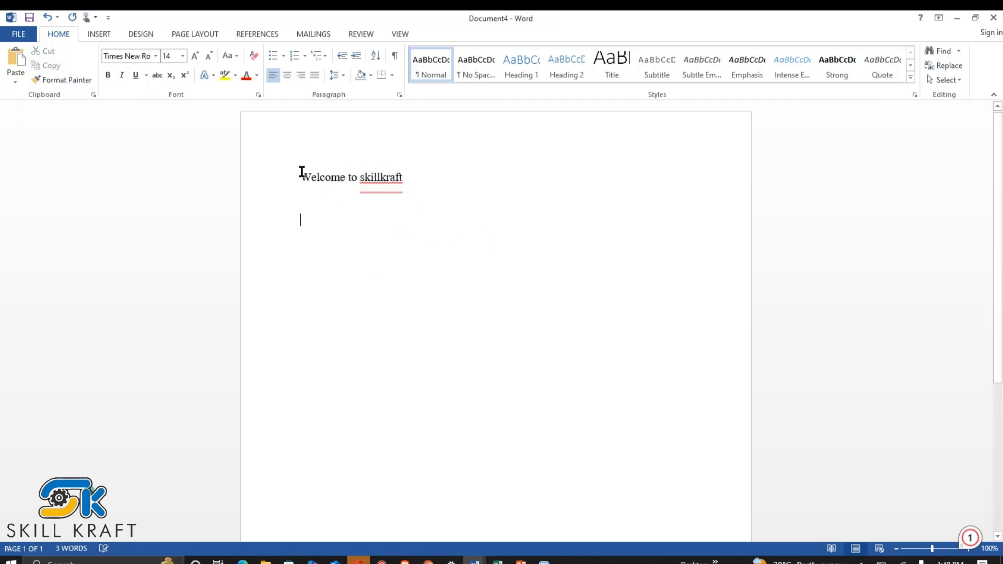
left_click(15, 61)
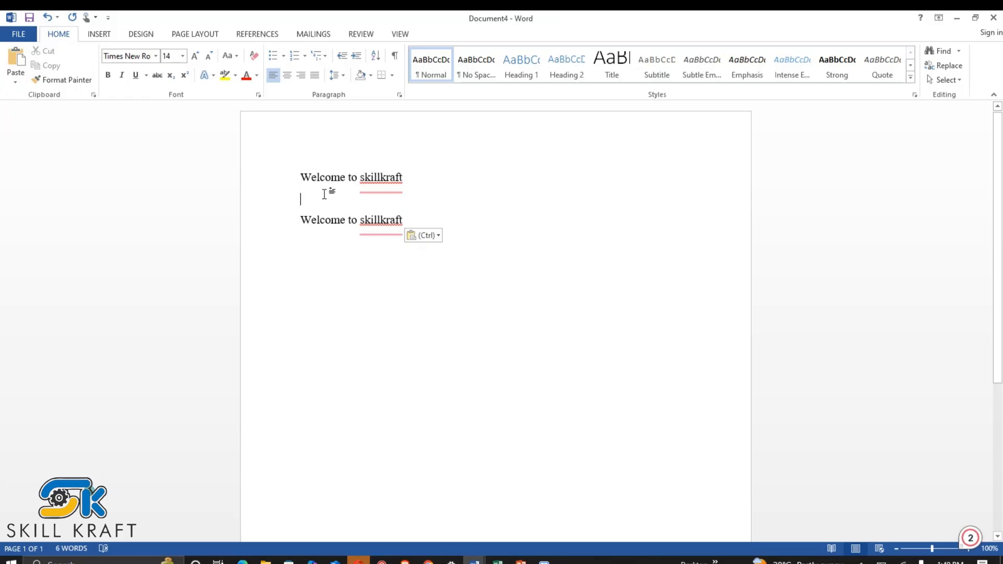
Add the shortcut notes "Crtl C" under the original line and "Crtl V" under the pasted line
type("c")
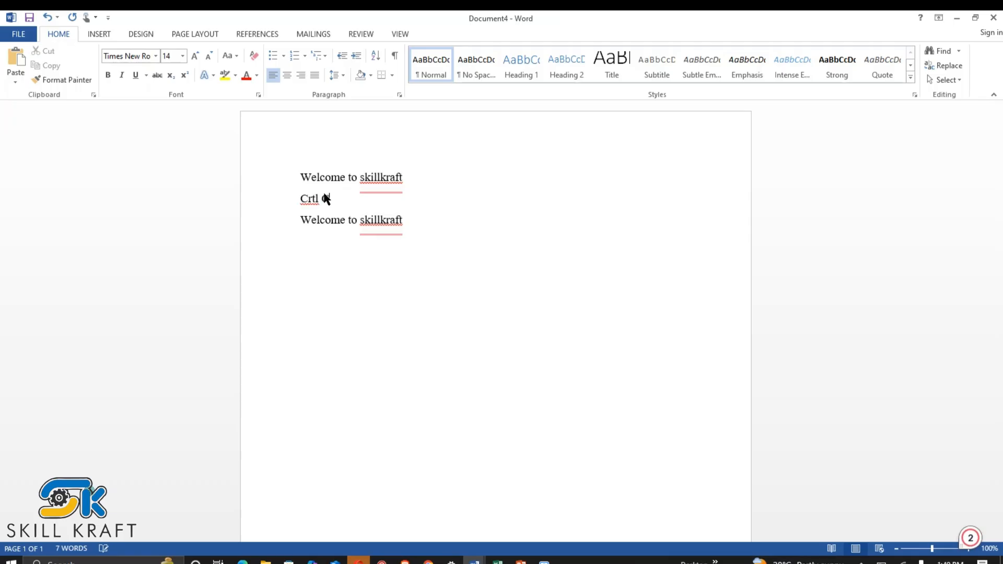
left_click(336, 253)
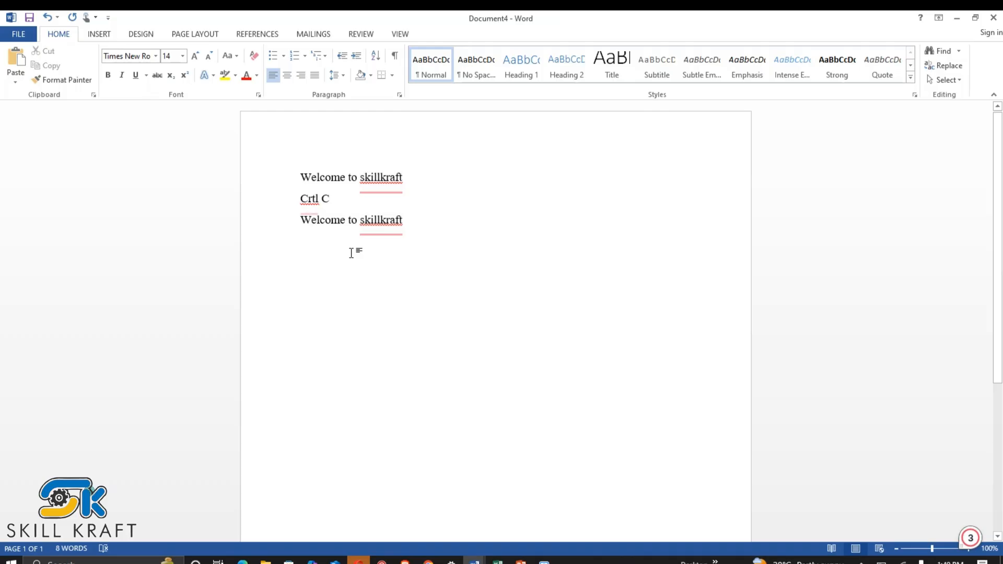
type("Crtl V")
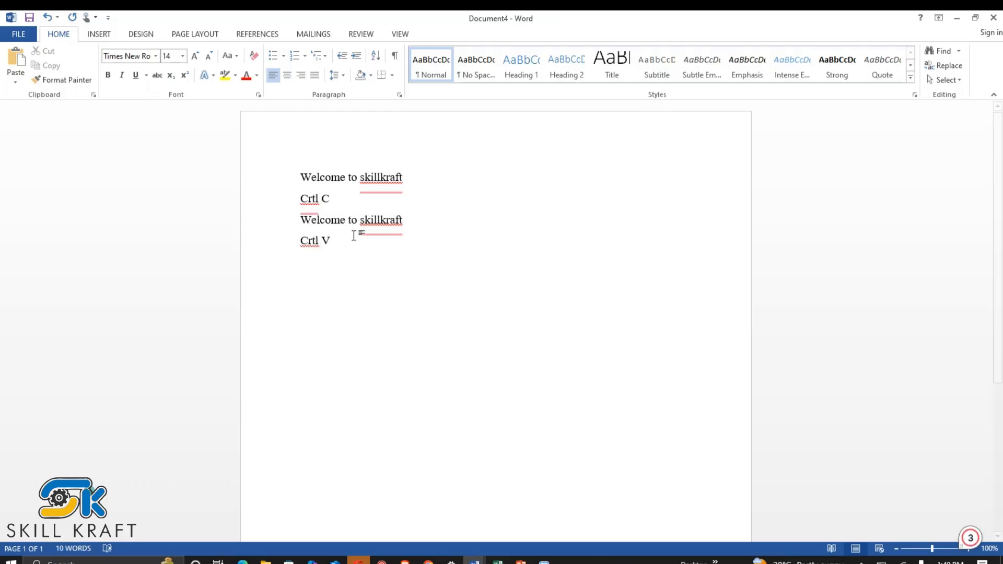
Delete all four lines of text from the document
left_click(404, 222)
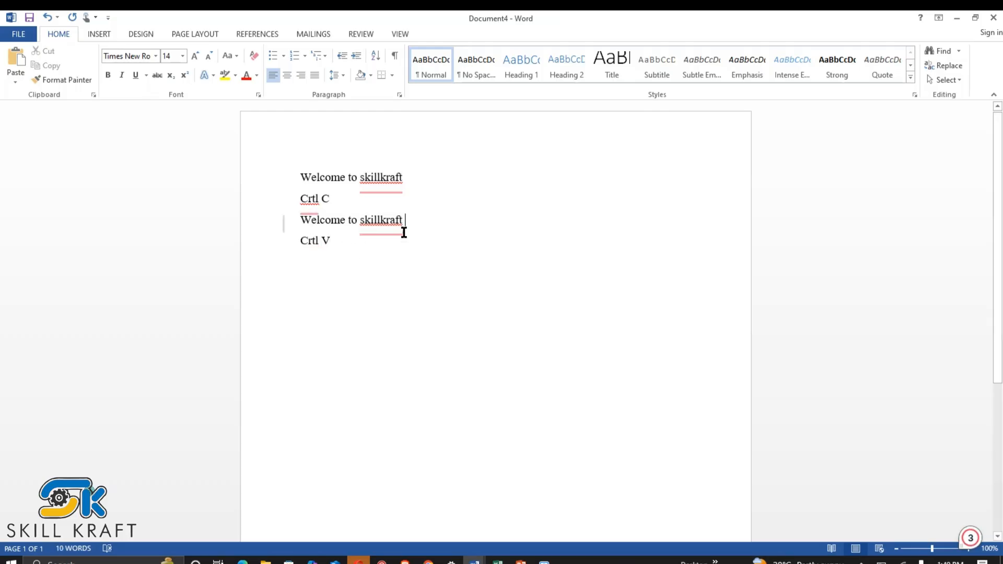
left_click_drag(301, 174, 340, 260)
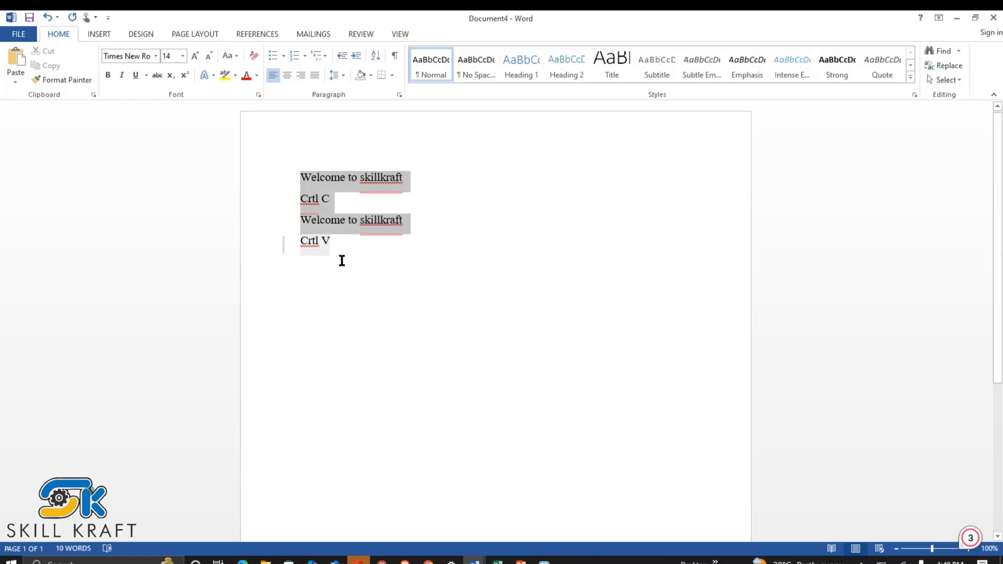
left_click(390, 269)
left_click_drag(298, 168, 428, 269)
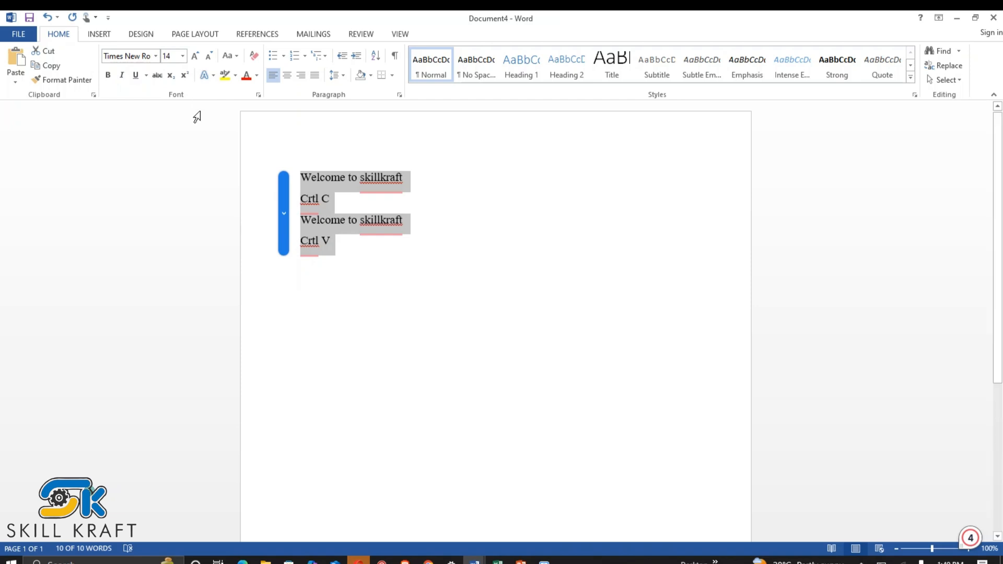
key("Delete")
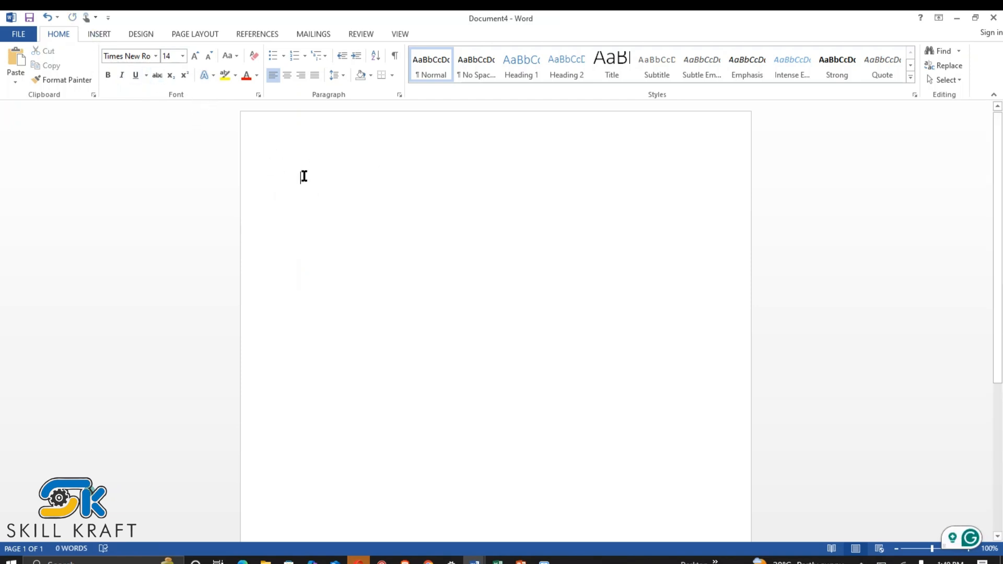
Write "Welcome skillkraft" on the first line of the emptied document
type("we")
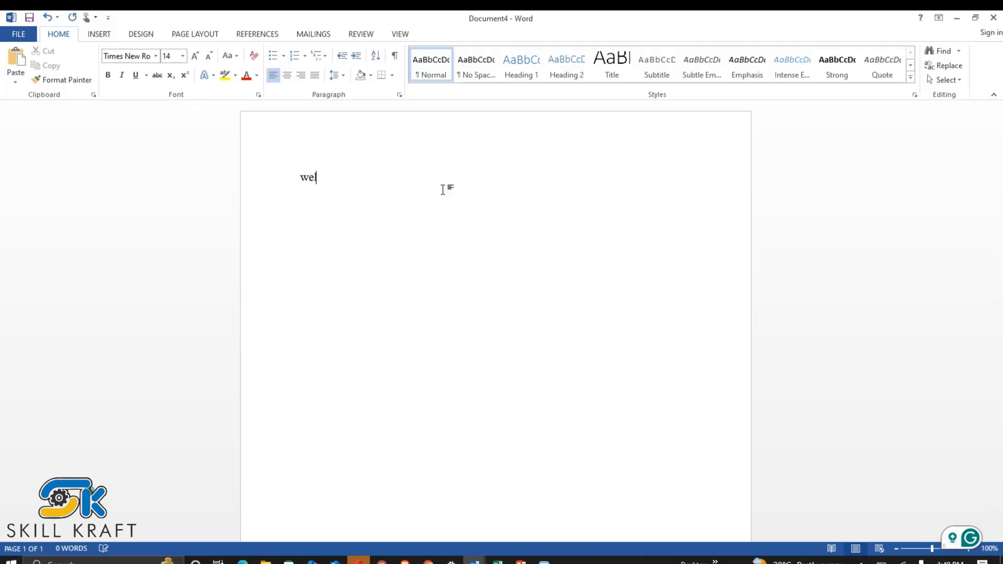
type("lcco")
key("BackSpace")
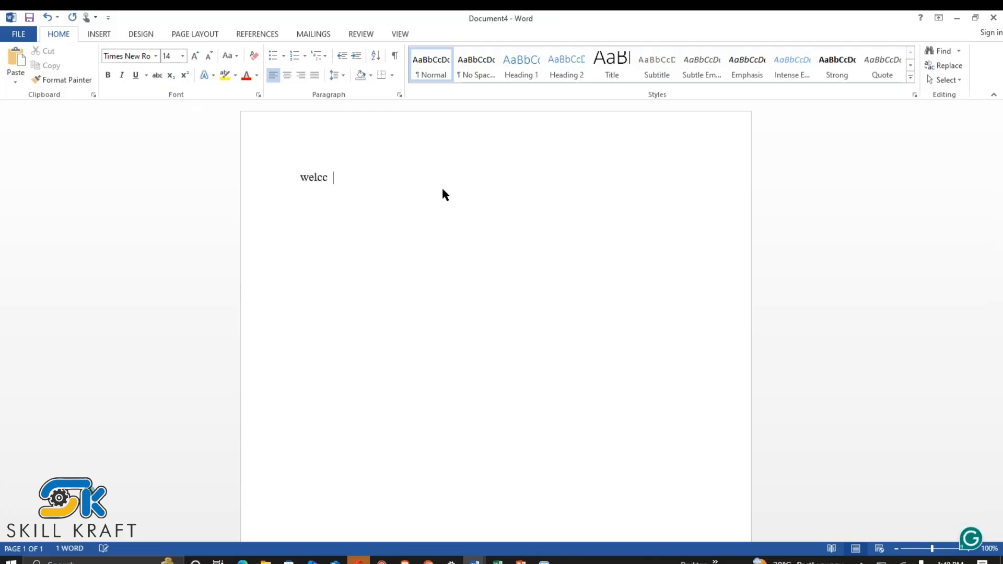
type("ome skill")
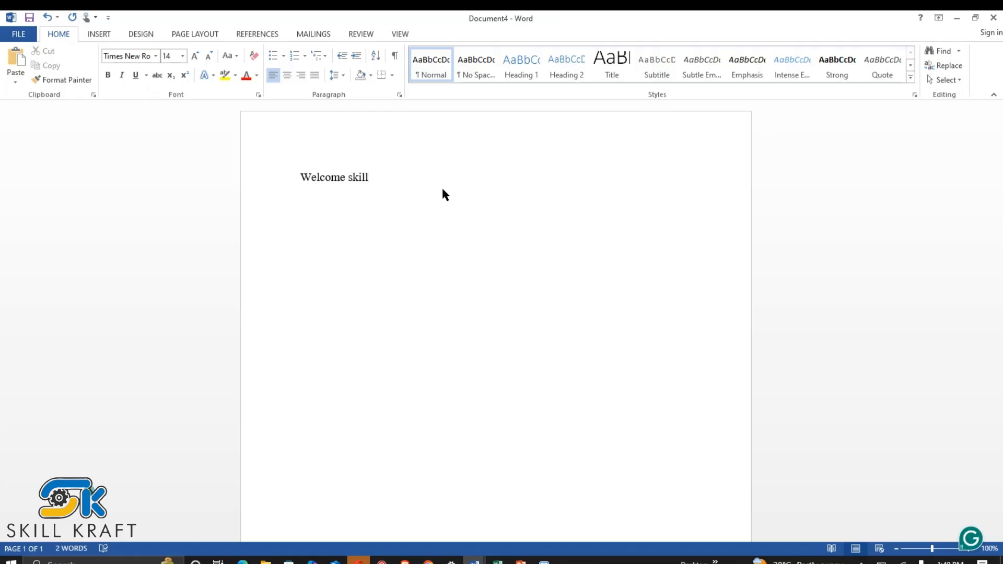
type("kraft")
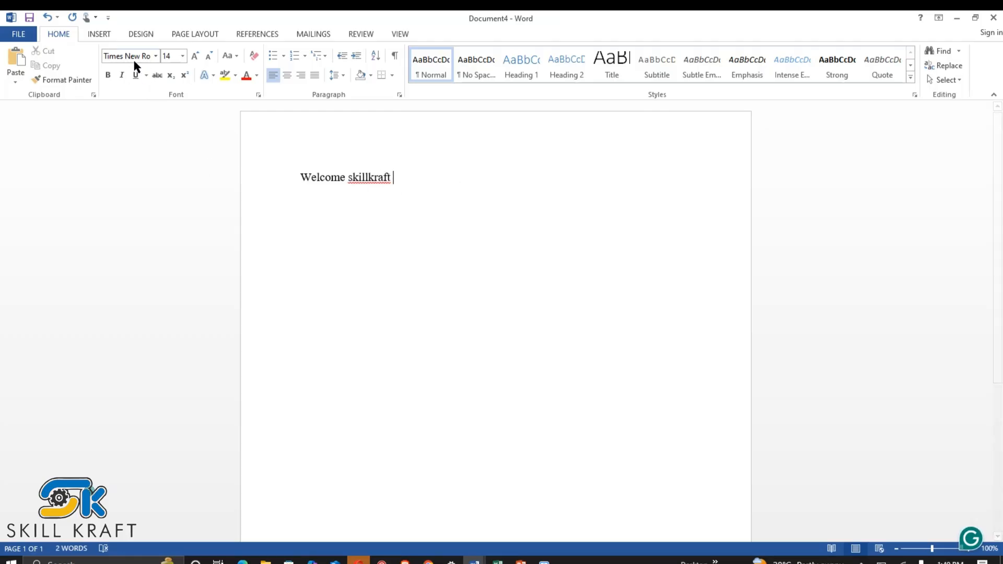
Make the line "Welcome skillkraft" bold
left_click(122, 75)
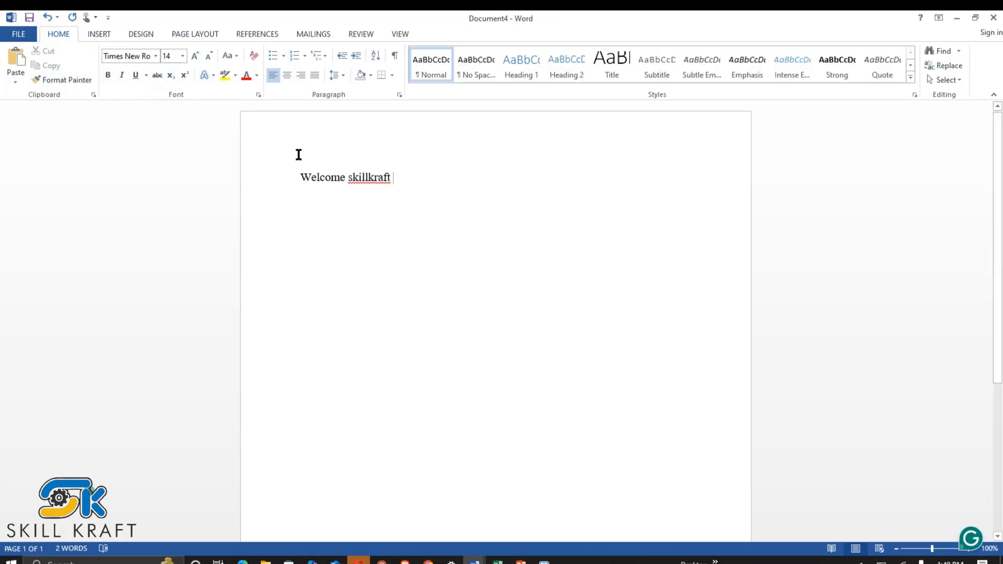
left_click_drag(302, 179, 423, 188)
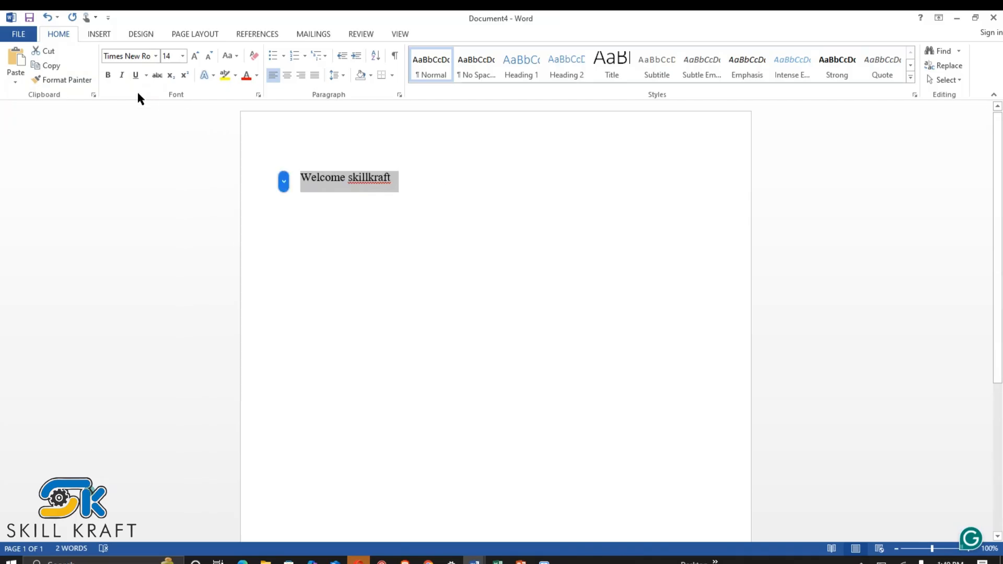
left_click(108, 74)
left_click(331, 179)
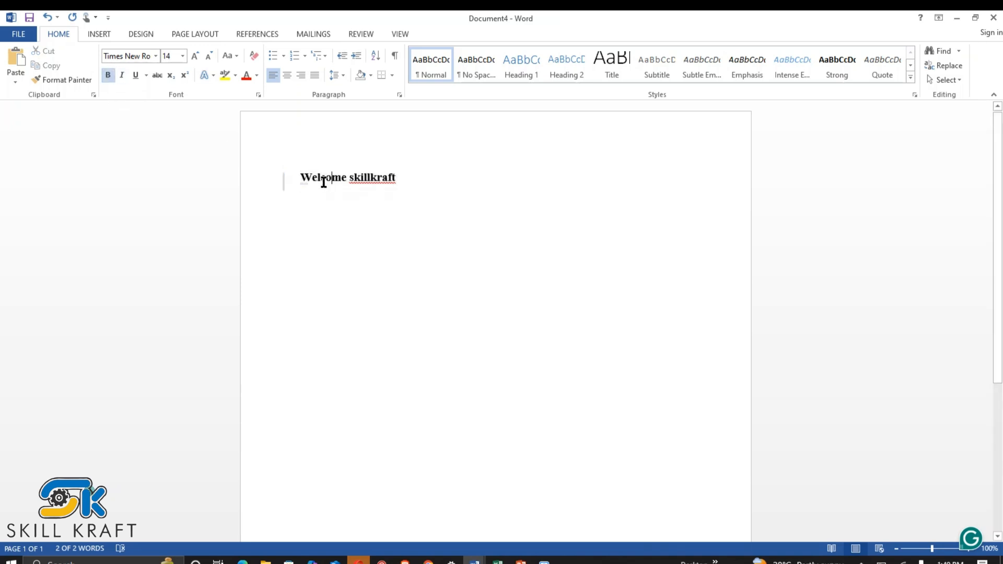
left_click_drag(300, 177, 405, 186)
left_click(423, 186)
left_click_drag(300, 178, 430, 180)
left_click(409, 188)
left_click_drag(303, 178, 405, 188)
left_click(406, 188)
Add the shortcut note "Ctrl B" on a new line below "Welcome skillkraft"
key("Return")
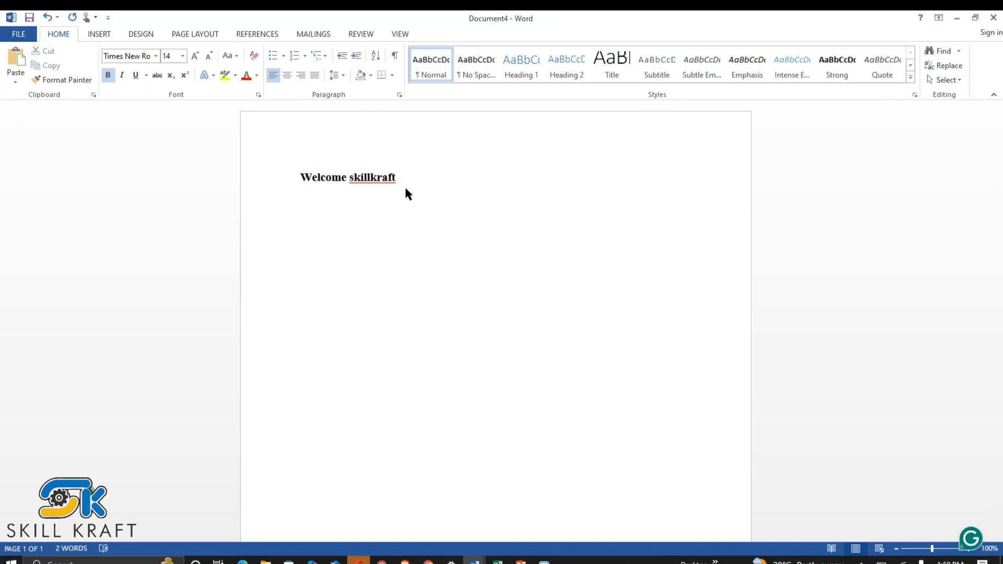
type("ctrl B")
key("Return")
key("Return")
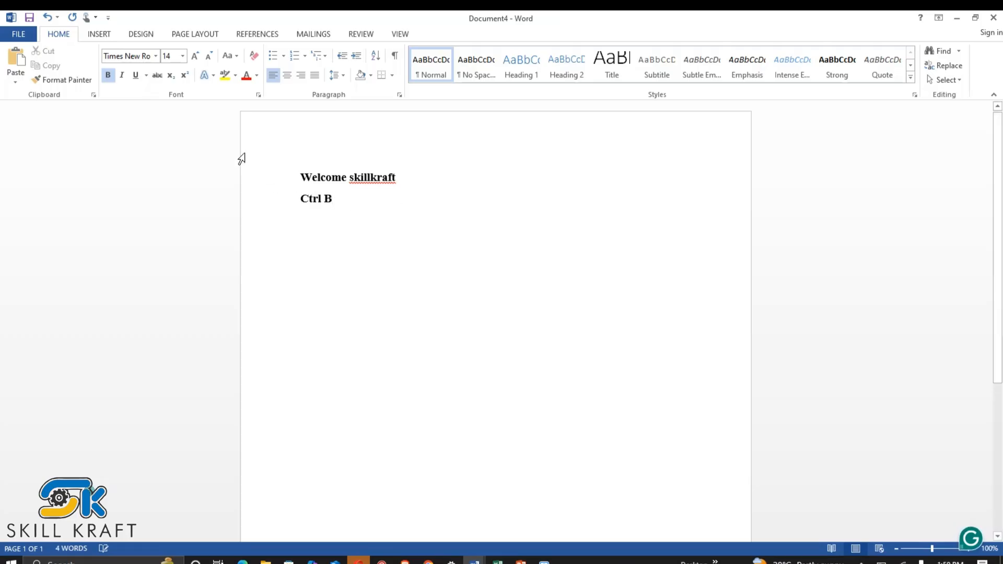
Apply italic formatting to the whole line "Welcome skillkraft"
left_click(301, 177)
left_click_drag(325, 174, 431, 180)
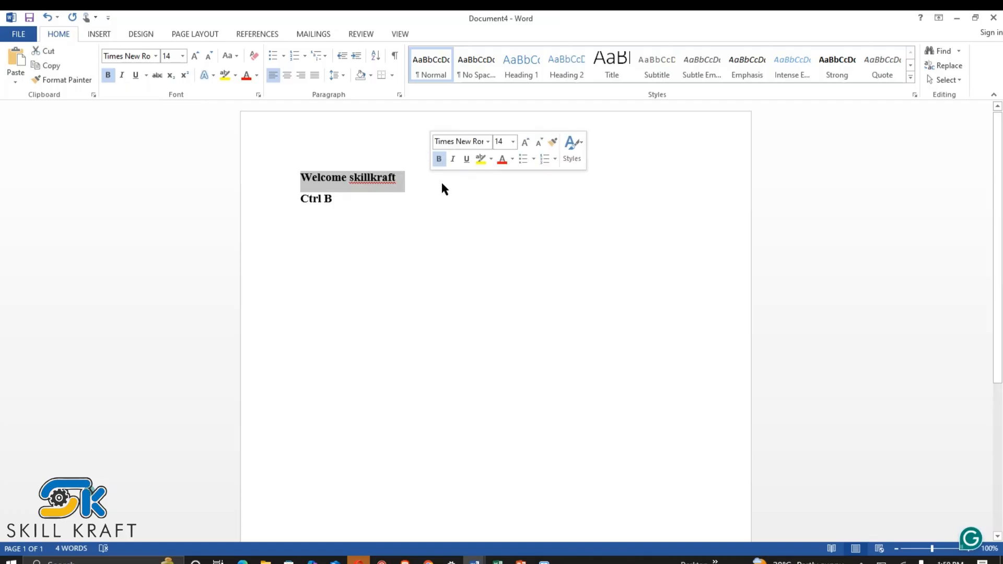
left_click(419, 194)
left_click_drag(303, 177, 441, 182)
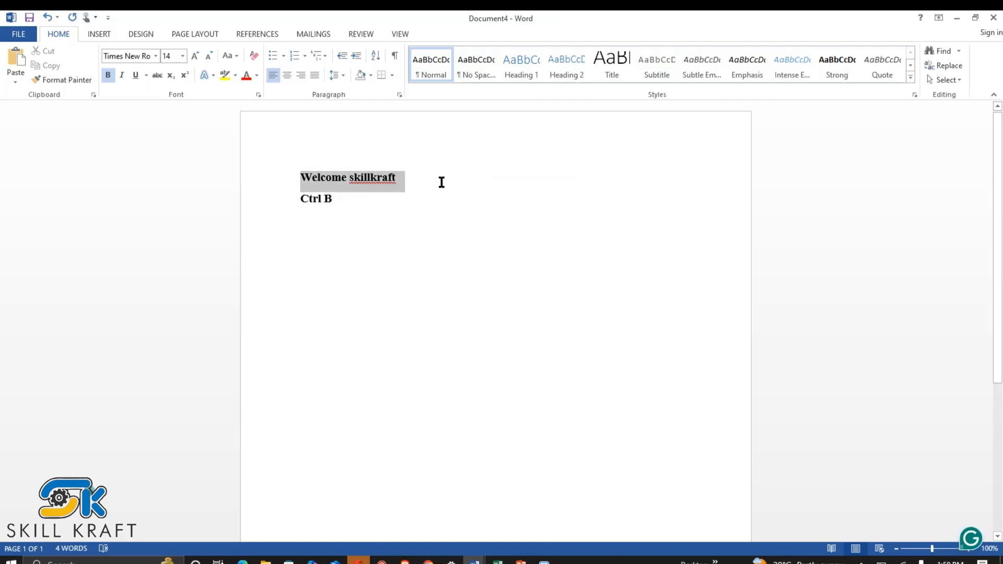
left_click(342, 178)
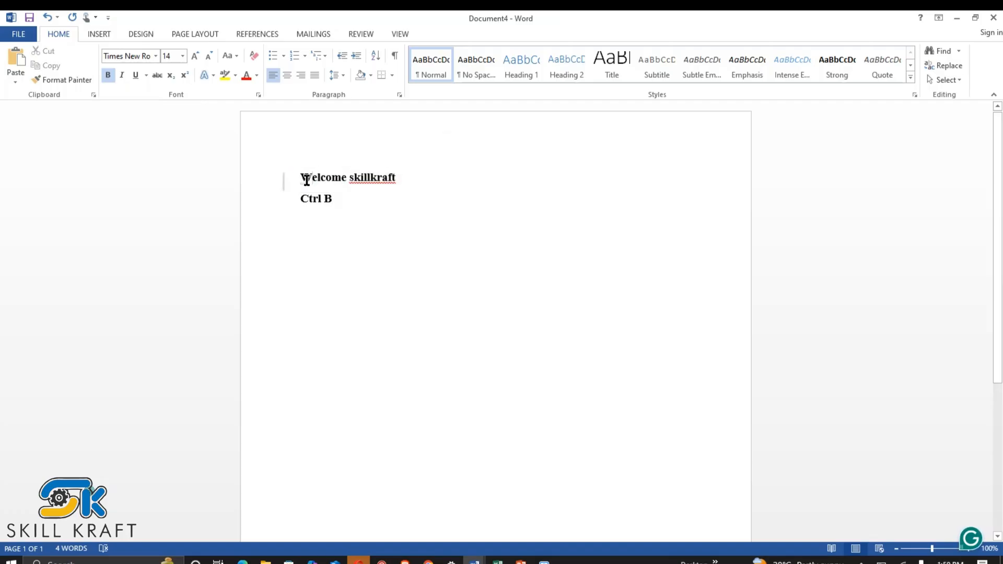
left_click_drag(303, 176, 424, 180)
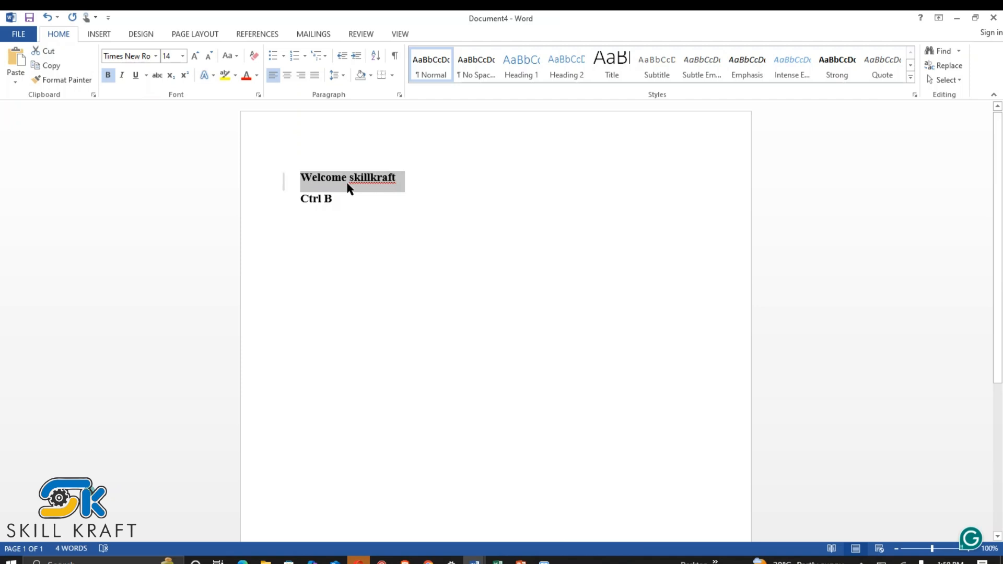
left_click(123, 75)
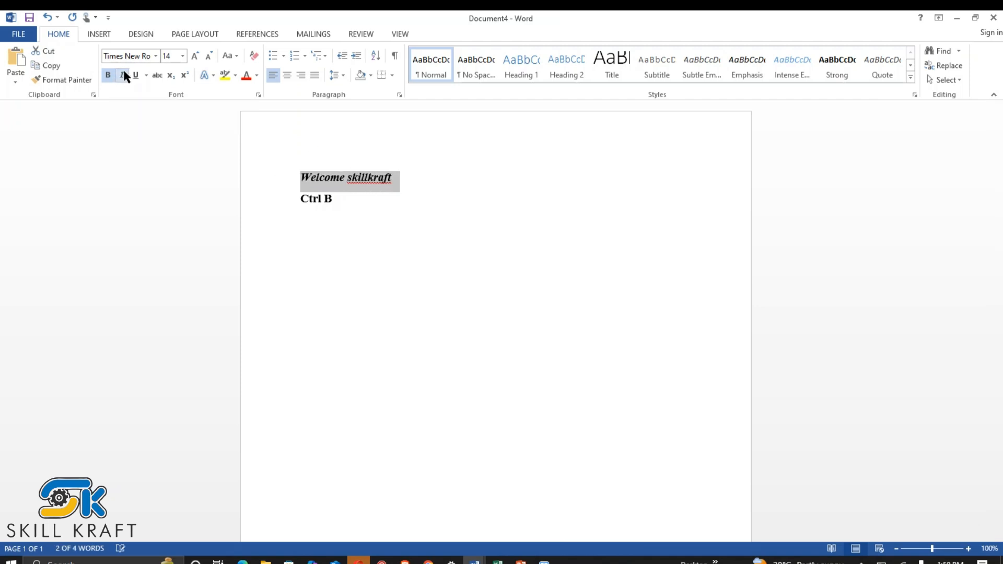
left_click(358, 204)
left_click_drag(303, 175, 444, 174)
left_click(416, 195)
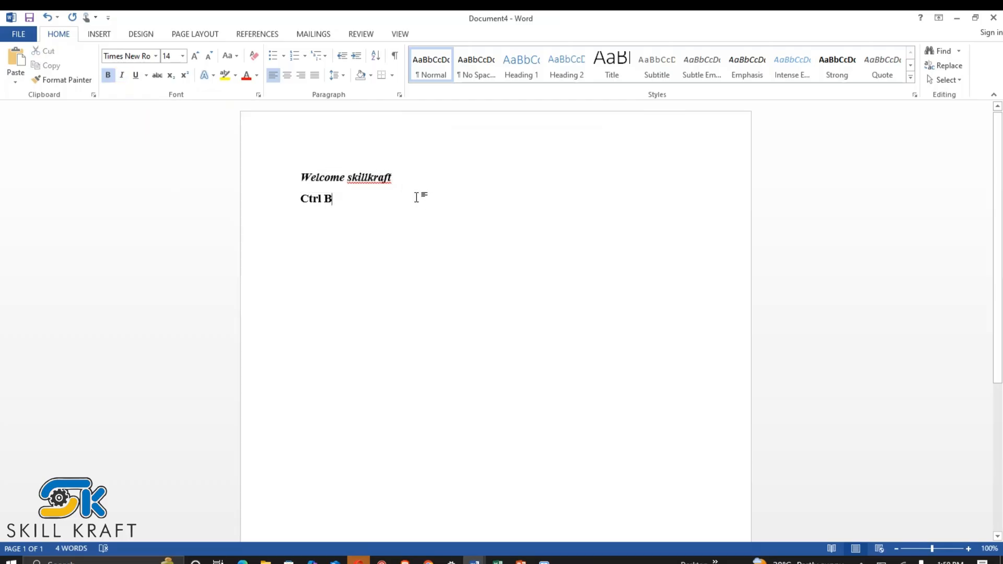
left_click_drag(300, 177, 413, 174)
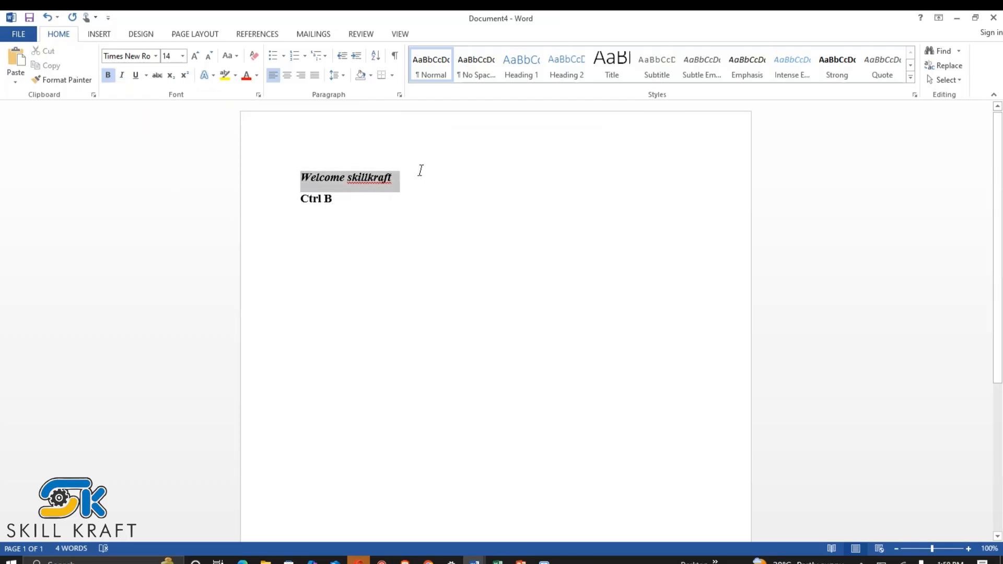
left_click(369, 179)
left_click_drag(308, 179, 401, 177)
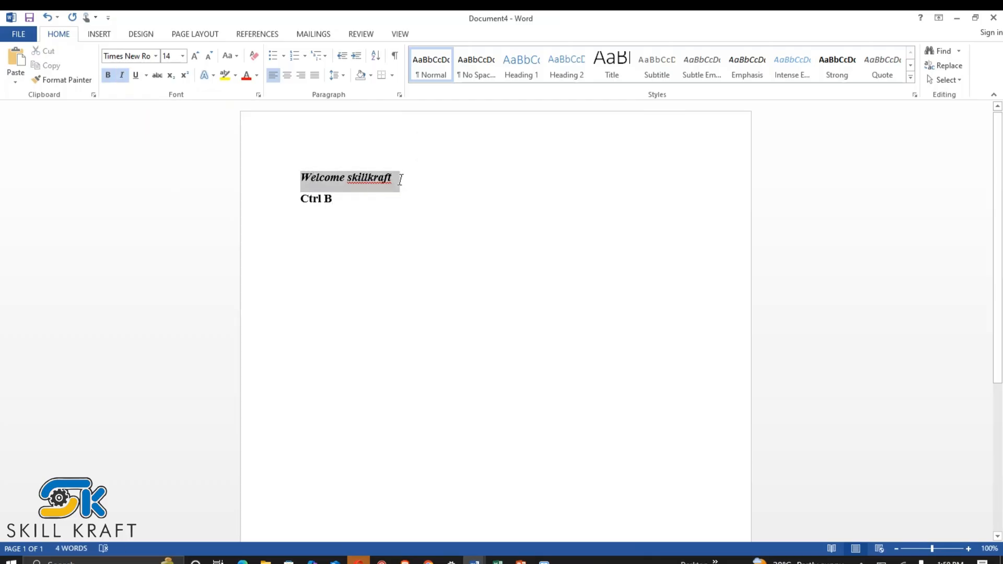
left_click(345, 179)
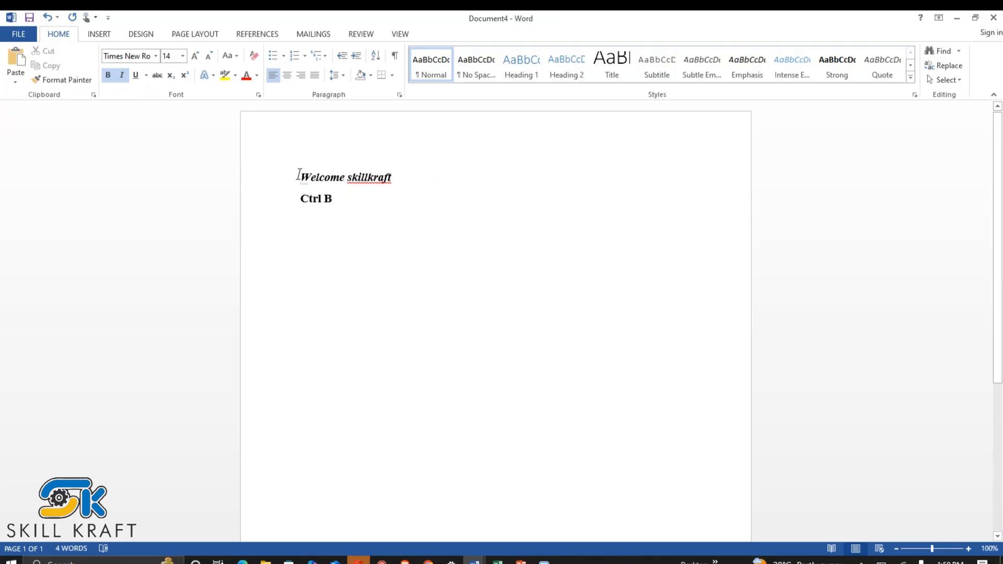
left_click_drag(302, 178, 399, 178)
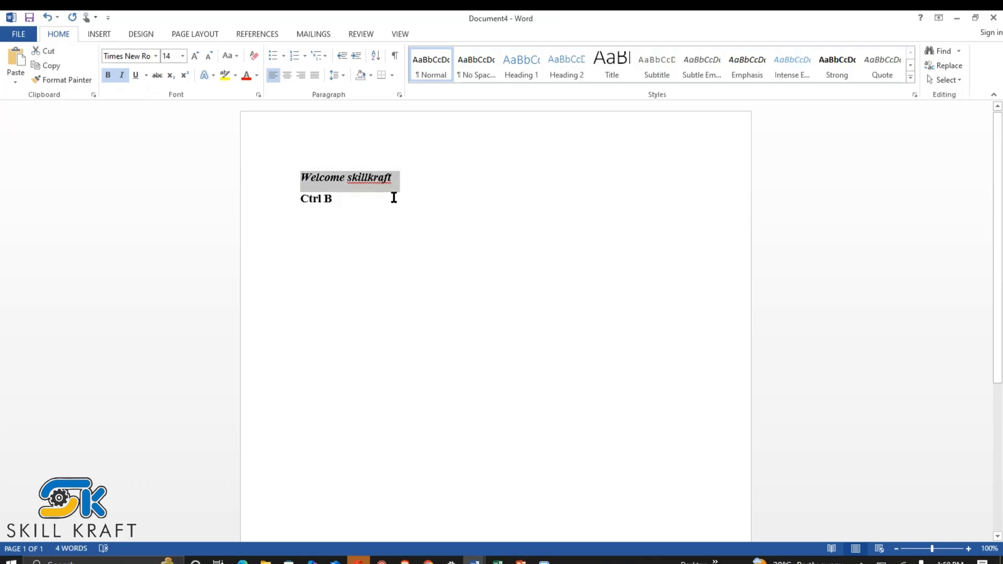
left_click(394, 179)
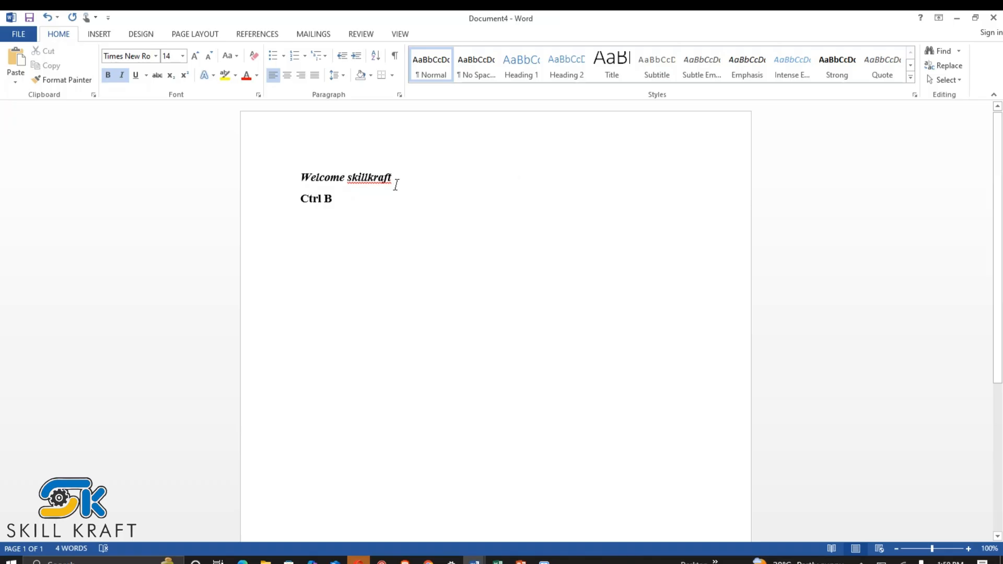
left_click_drag(393, 184, 389, 185)
left_click(318, 178)
Underline the whole line "Welcome skillkraft"
left_click_drag(301, 178, 426, 176)
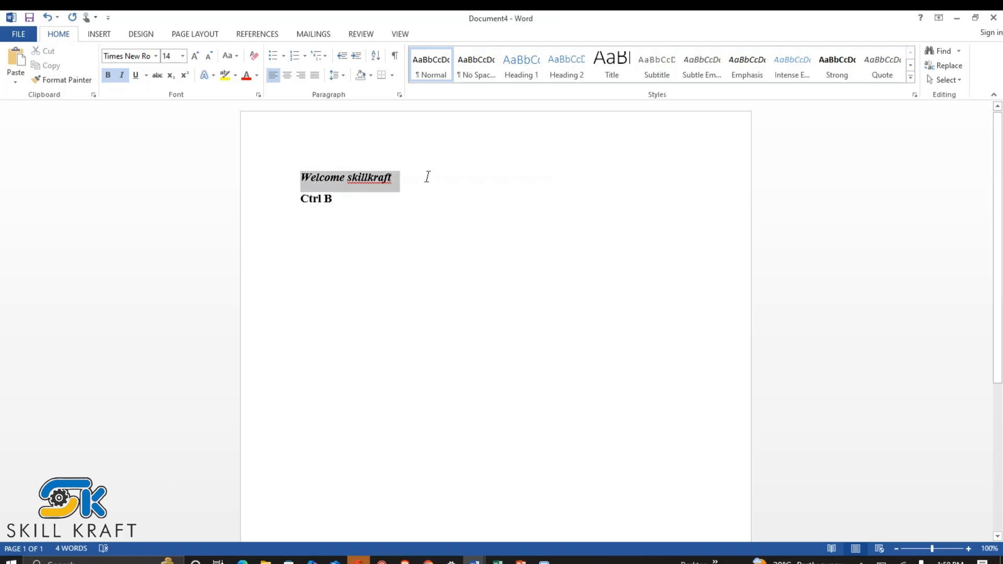
left_click(135, 75)
left_click(408, 224)
left_click(396, 183)
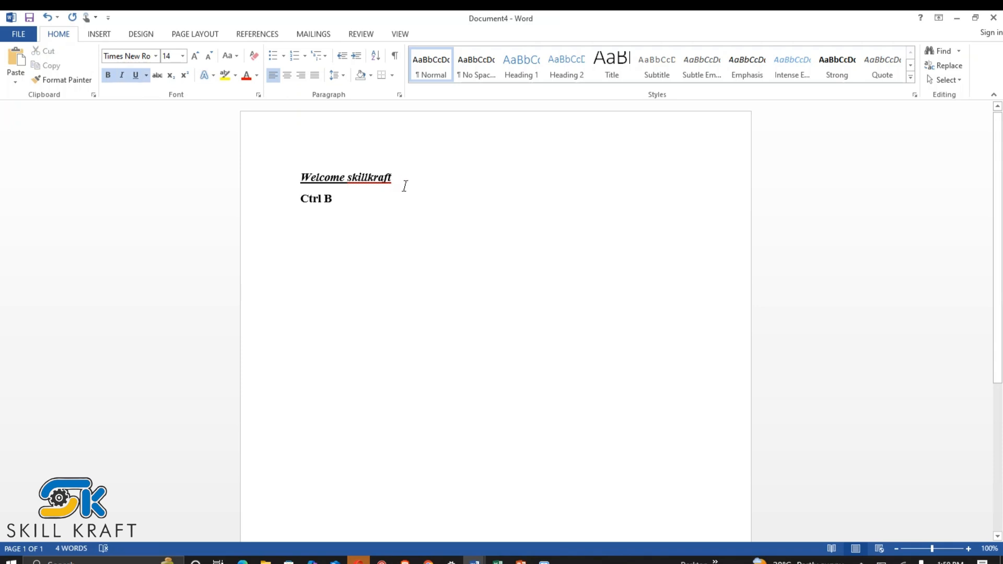
Insert an extra space between "Welcome" and "skillkraft" in the first line
left_click(347, 178)
left_click(373, 179)
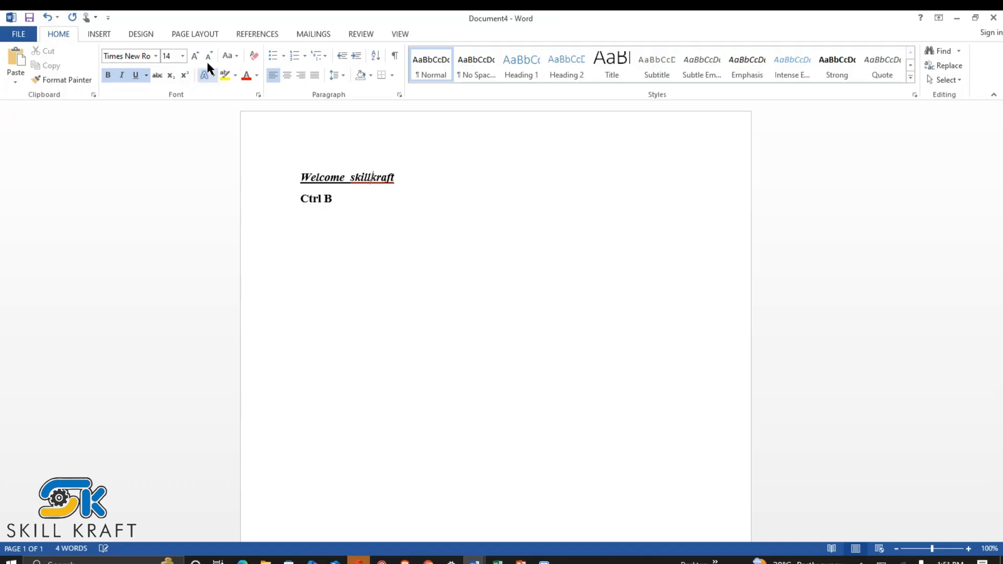
left_click(404, 187)
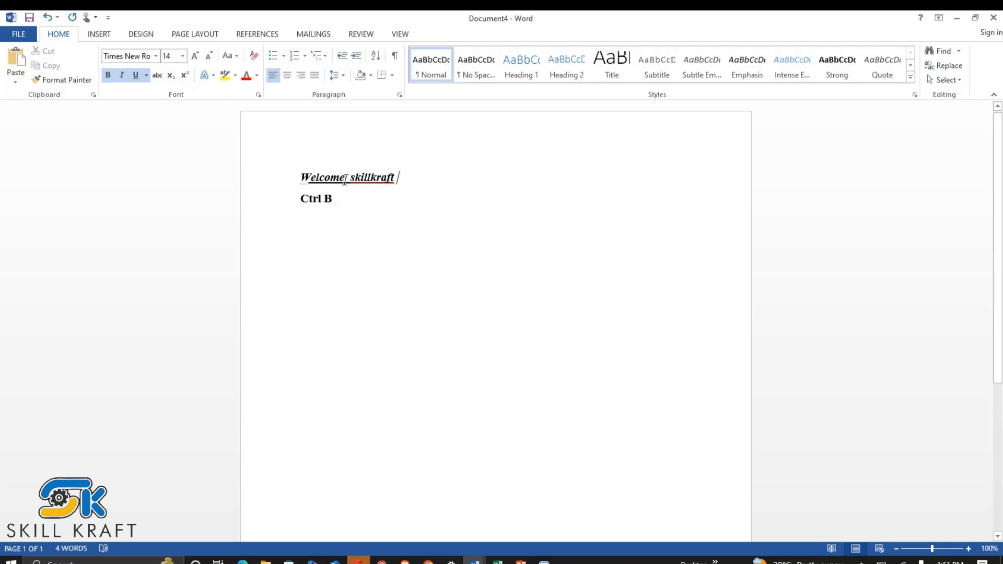
Set the font size of the whole first line, "Welcome skillkraft", to 20
left_click(345, 179)
left_click_drag(301, 178, 430, 180)
left_click(413, 189)
left_click(301, 178)
left_click_drag(350, 183, 410, 178)
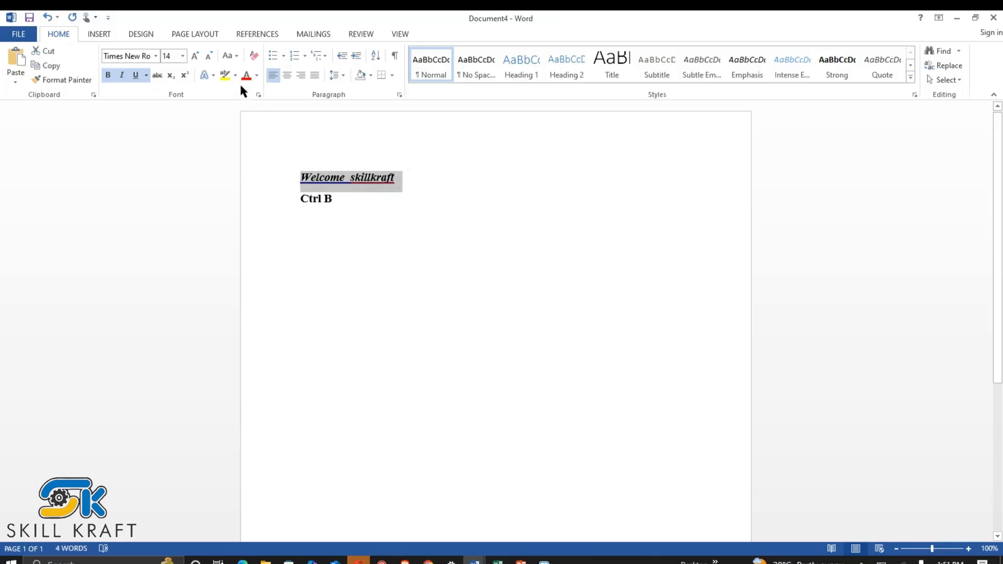
left_click(183, 56)
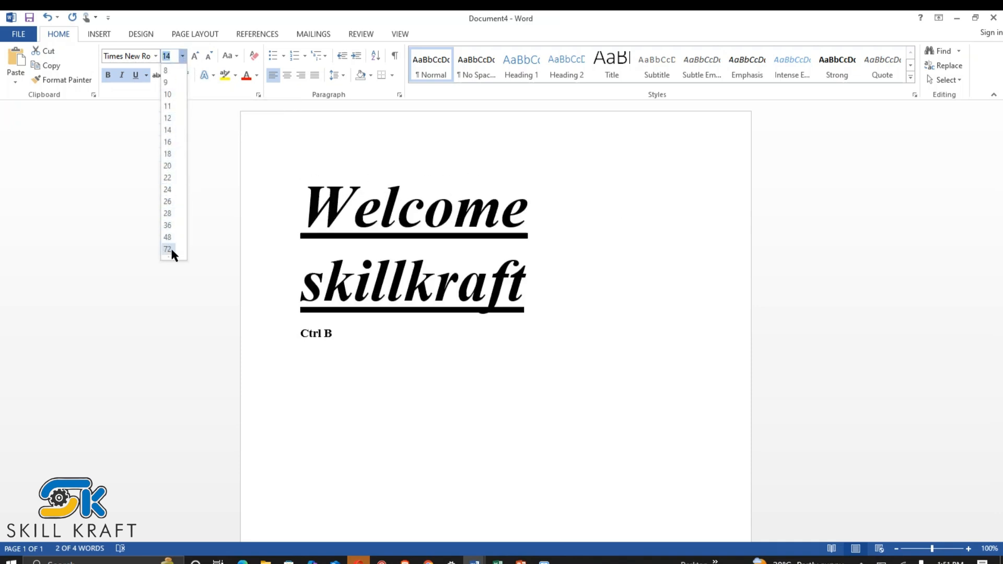
left_click(169, 166)
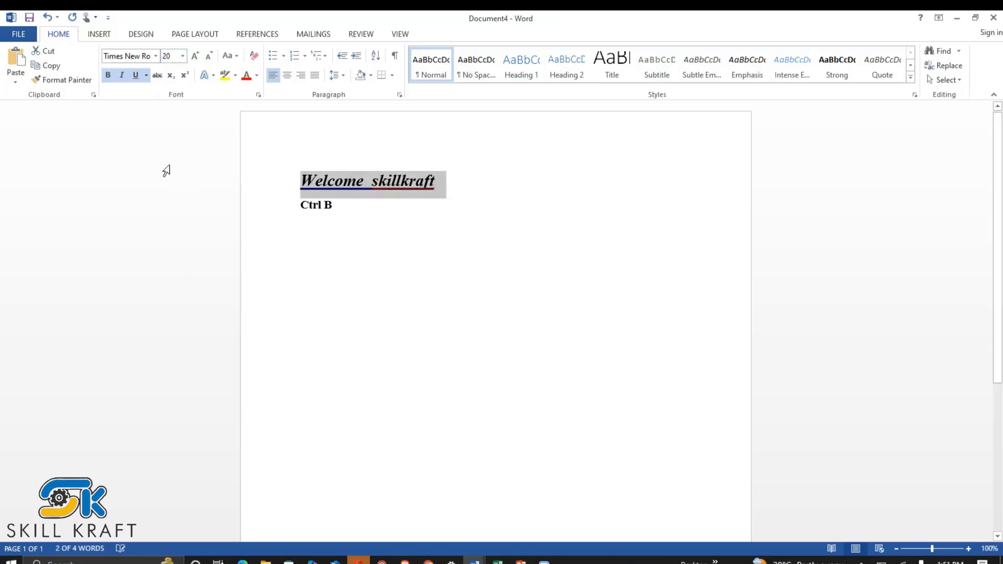
Enlarge the word "Welcome" in the first line step by step to font size 36
left_click(314, 143)
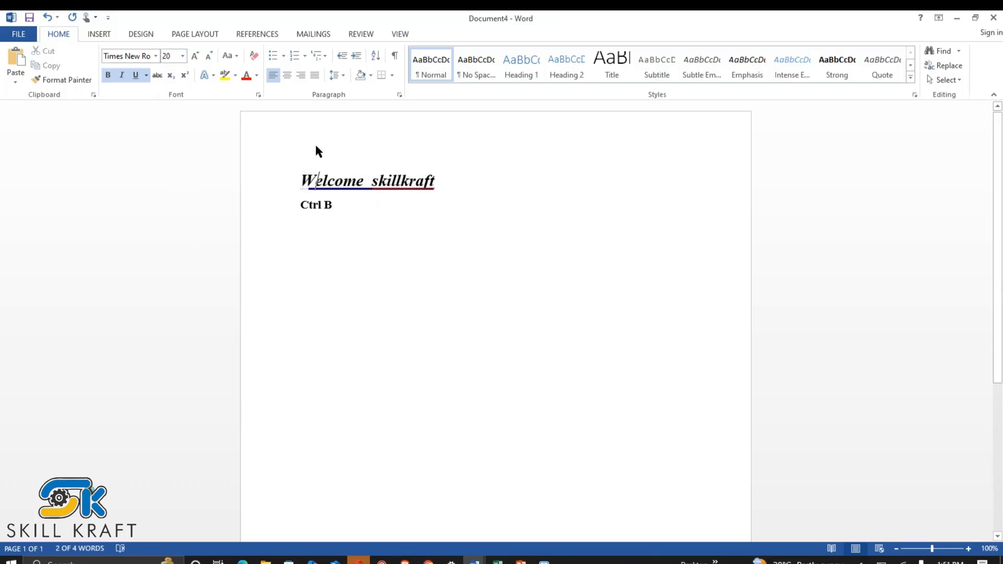
left_click(196, 57)
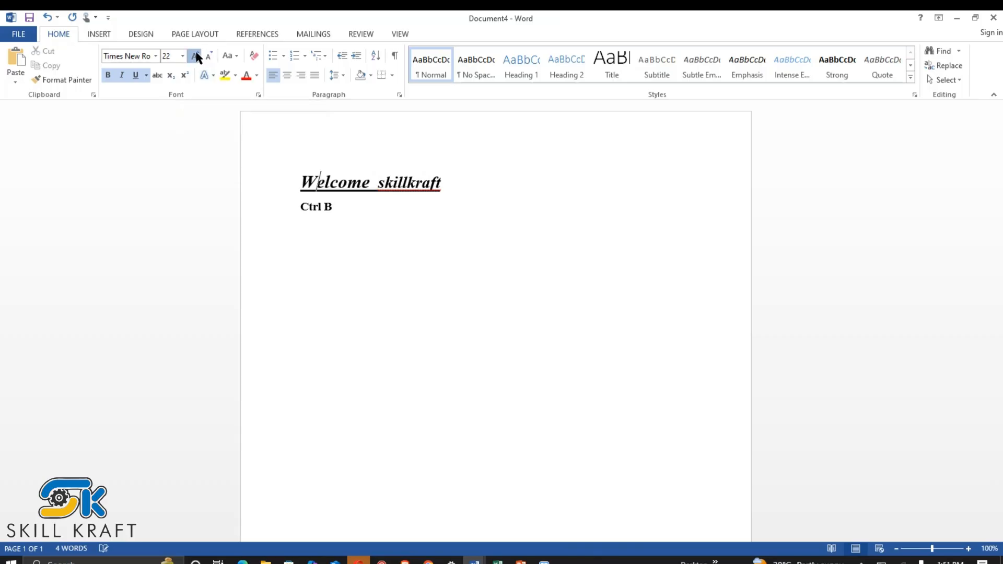
left_click(196, 56)
left_click(196, 57)
left_click(196, 57)
left_click(197, 57)
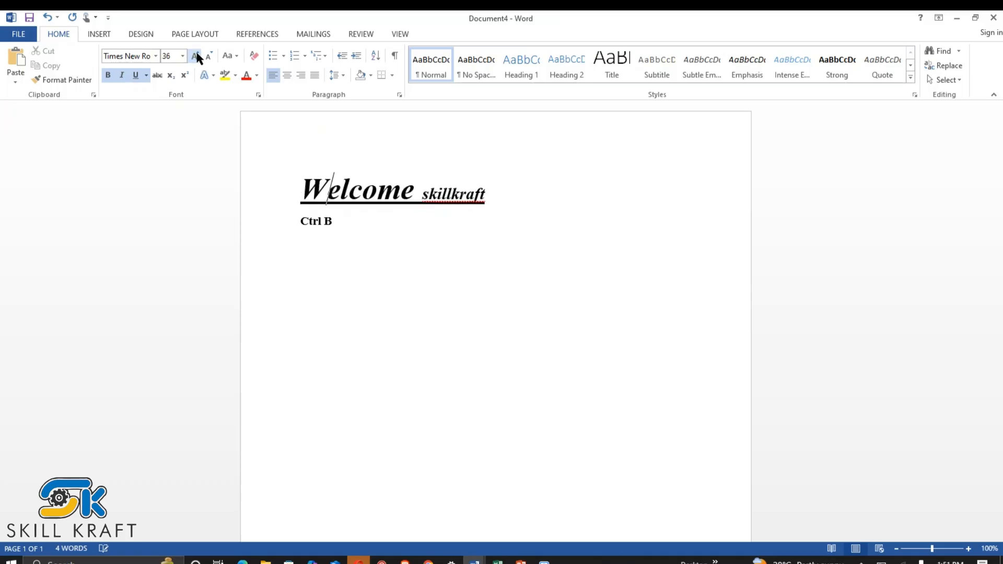
Shrink the word "Welcome" step by step until its font is one size below 20
left_click(209, 56)
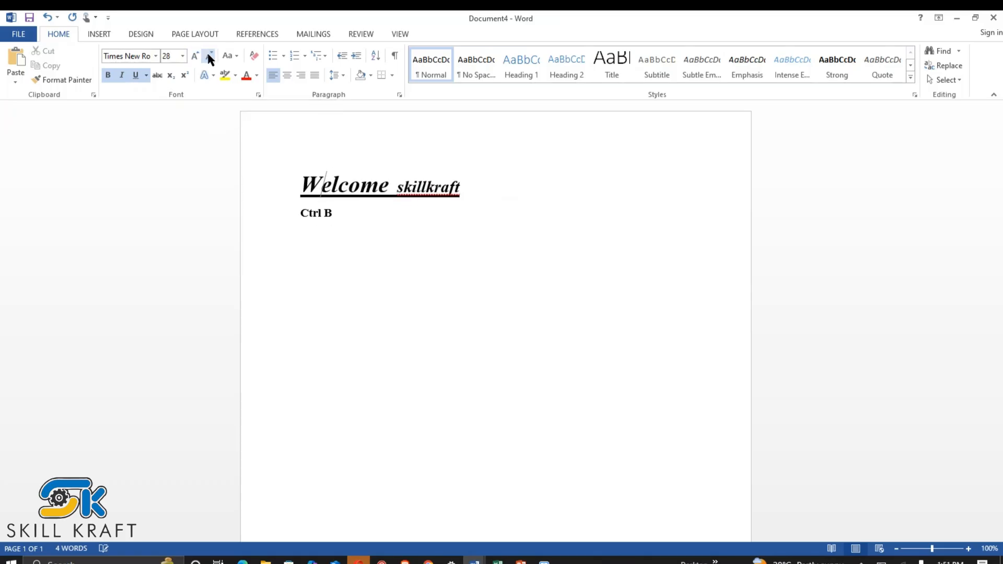
left_click(209, 56)
left_click(209, 55)
left_click(209, 56)
left_click(209, 56)
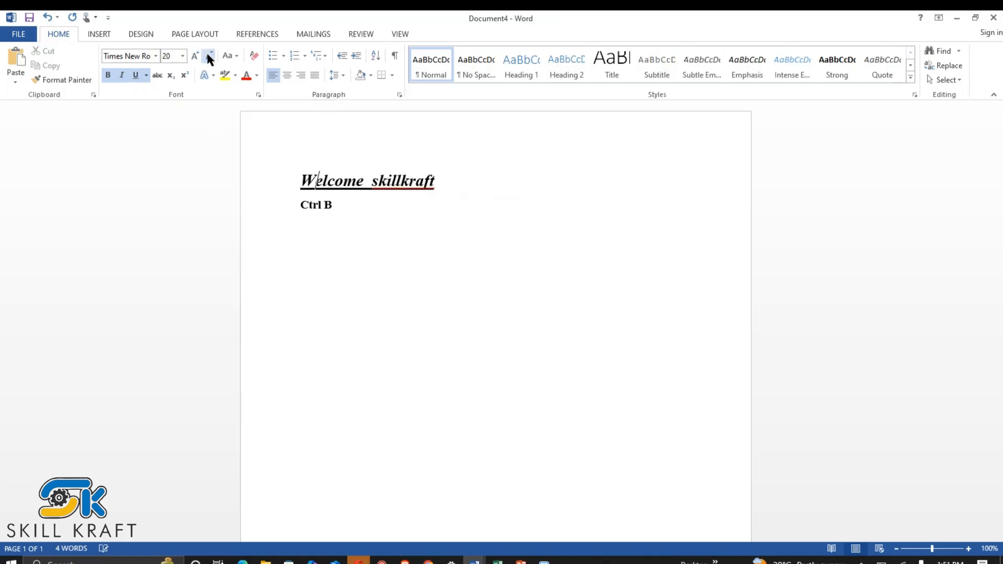
left_click(209, 56)
left_click(482, 227)
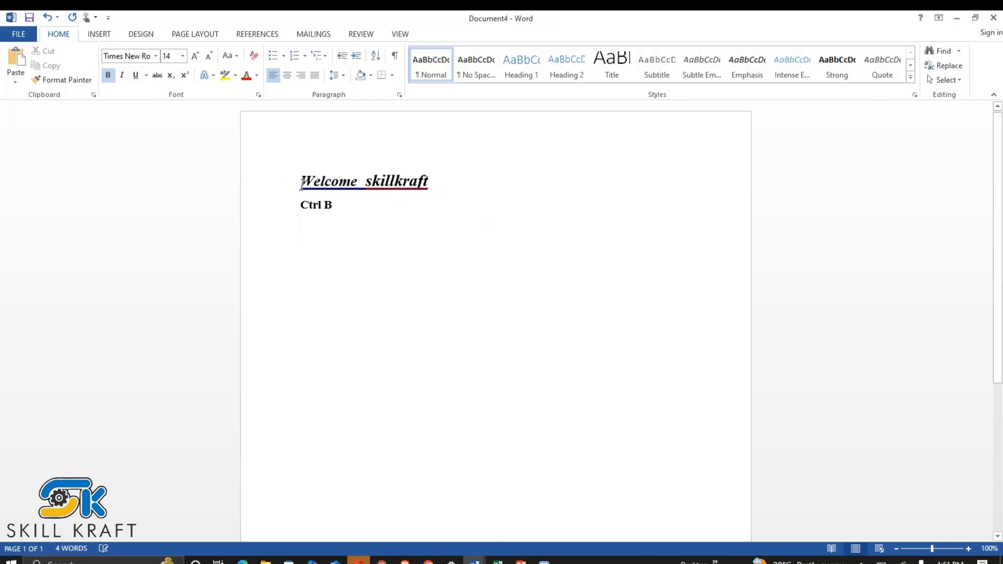
Write "I love computer" below the "Ctrl B" note, leaving one blank line between them
key("ctrl+a")
left_click(416, 224)
left_click_drag(287, 181, 452, 240)
left_click(454, 238)
type("I ")
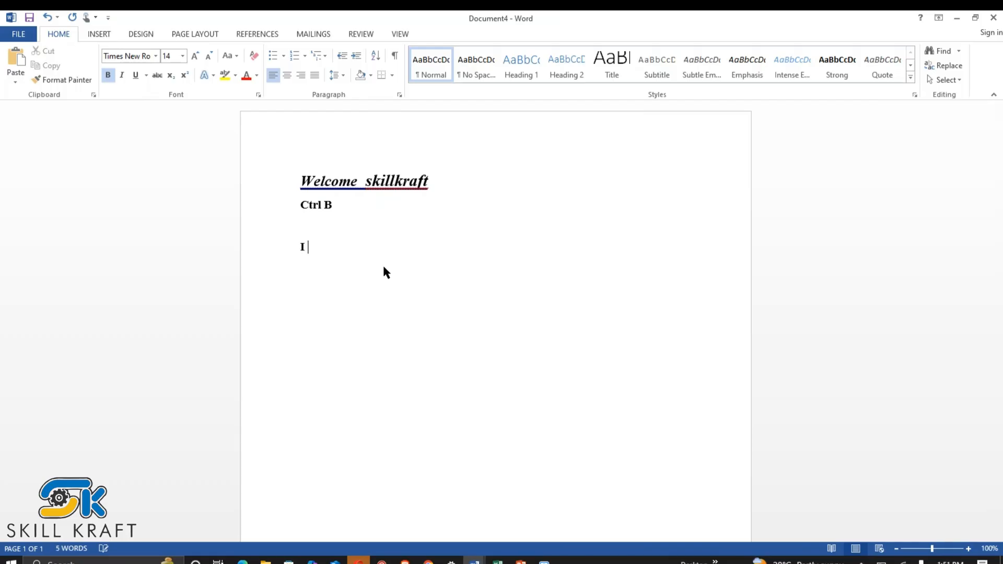
type("love computer")
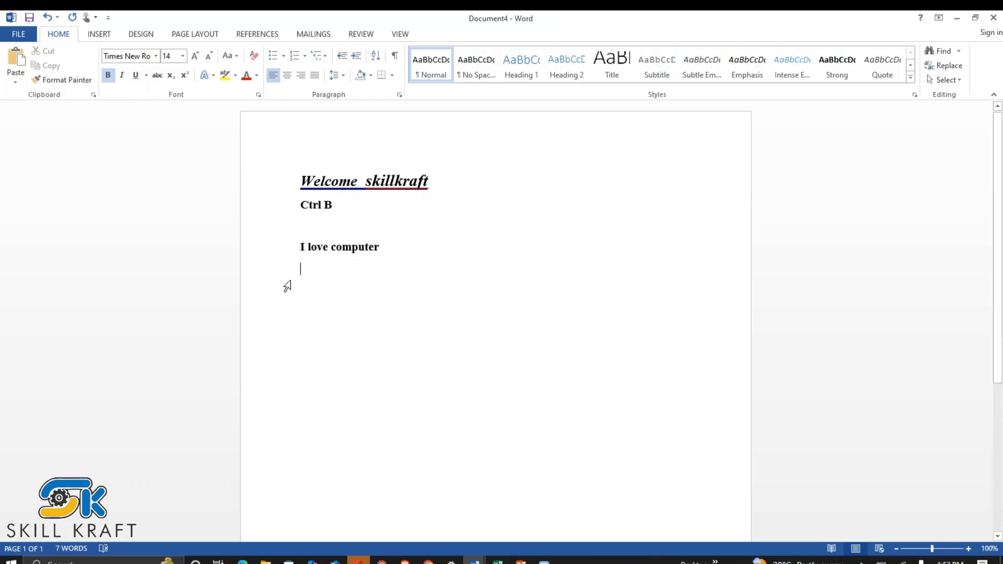
left_click(302, 246)
left_click_drag(300, 249, 388, 250)
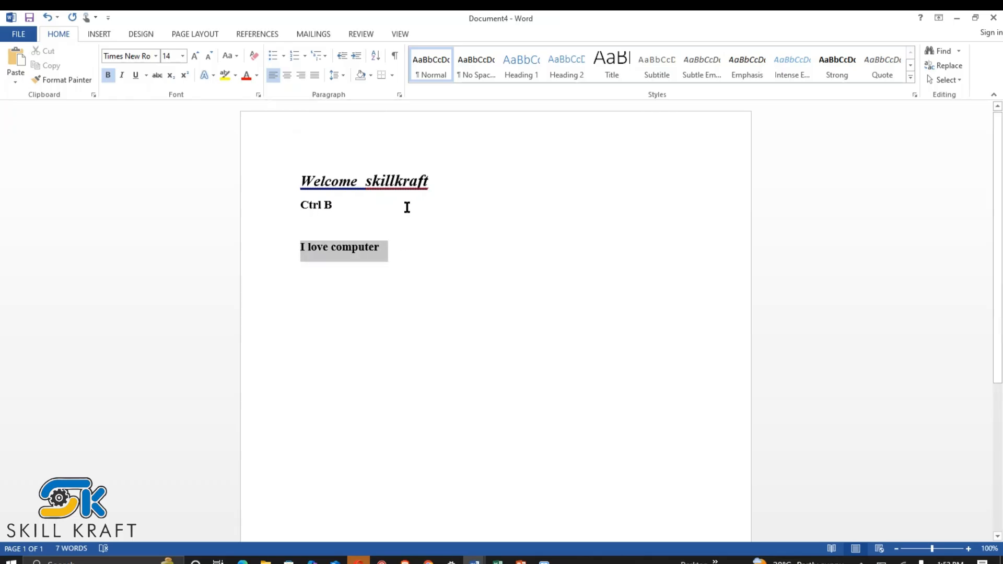
left_click(284, 55)
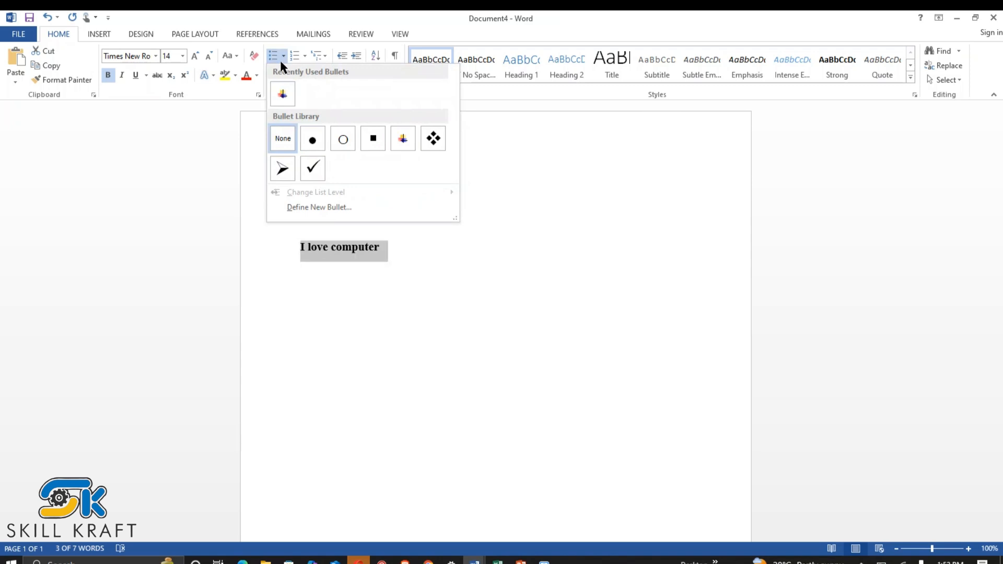
left_click(468, 229)
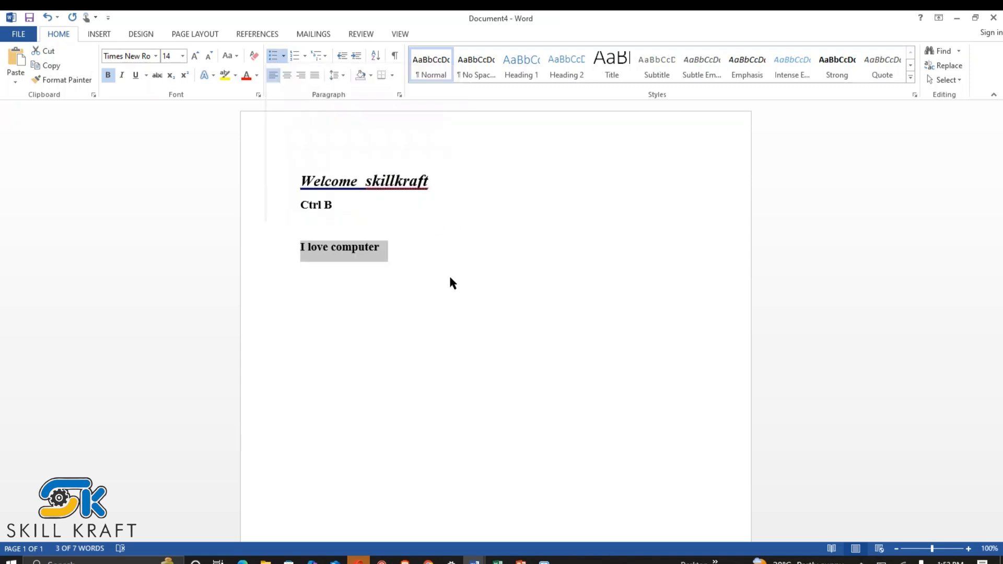
left_click(298, 248)
left_click(283, 57)
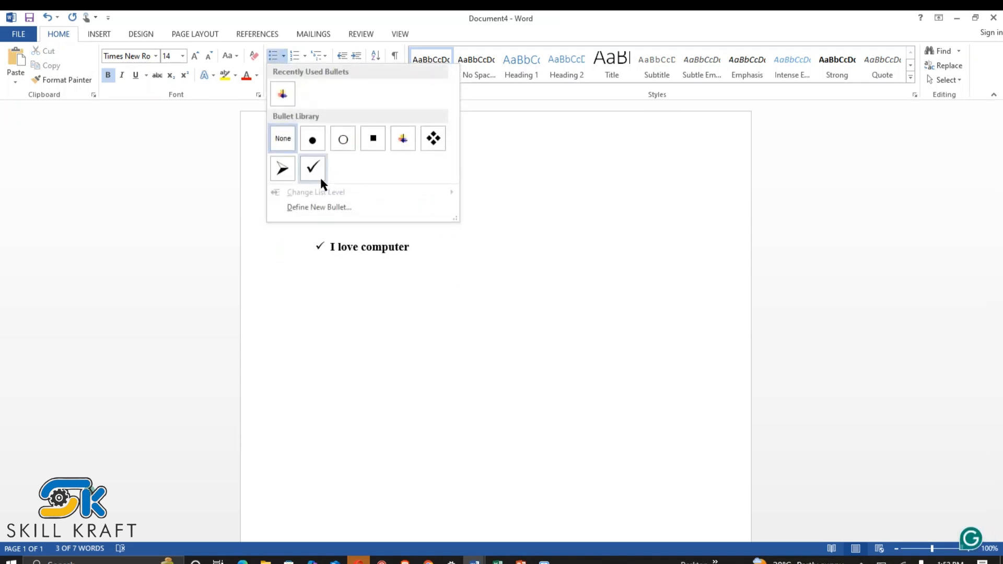
left_click(496, 256)
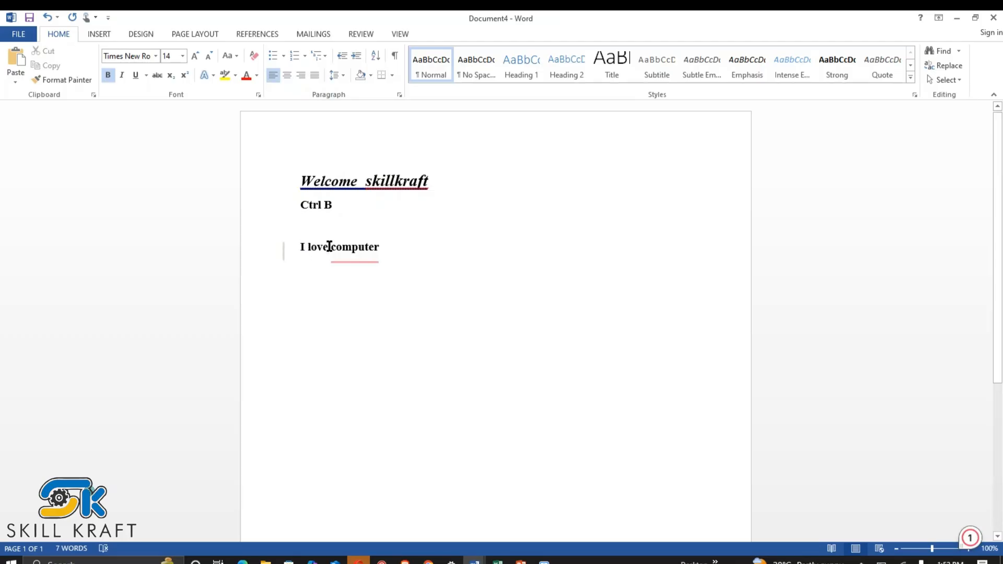
key("Up")
key("Up")
left_click(335, 246)
left_click_drag(296, 249, 392, 246)
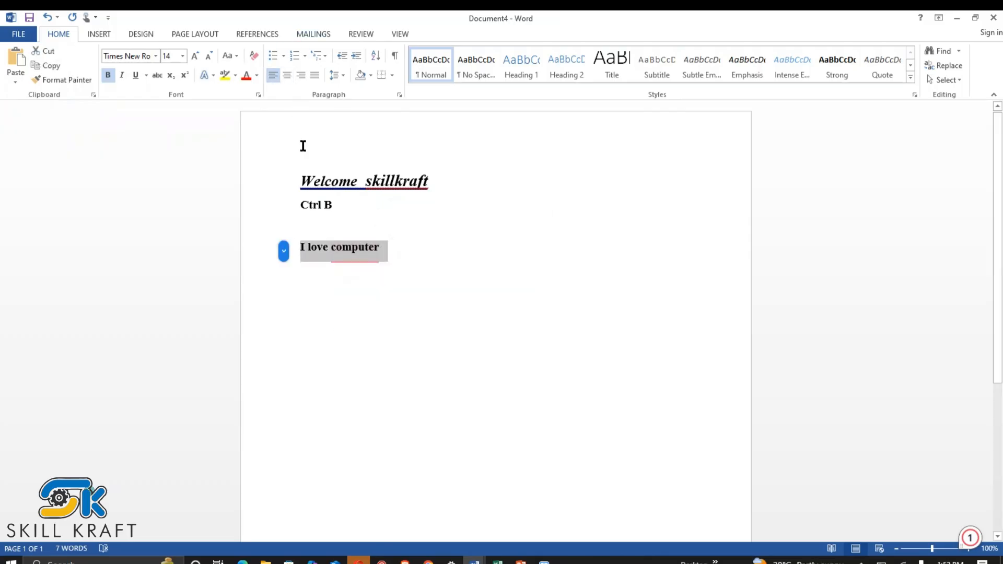
Turn the line "I love computer" into a bulleted item with the arrowhead bullet from the Bullet Library
left_click(332, 248)
left_click_drag(303, 247, 417, 253)
left_click(283, 57)
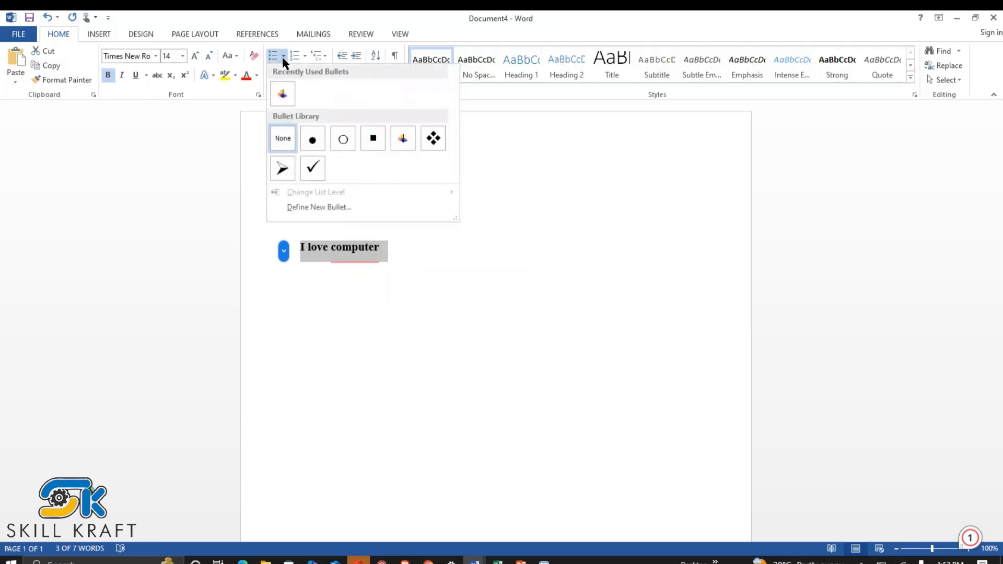
left_click(282, 170)
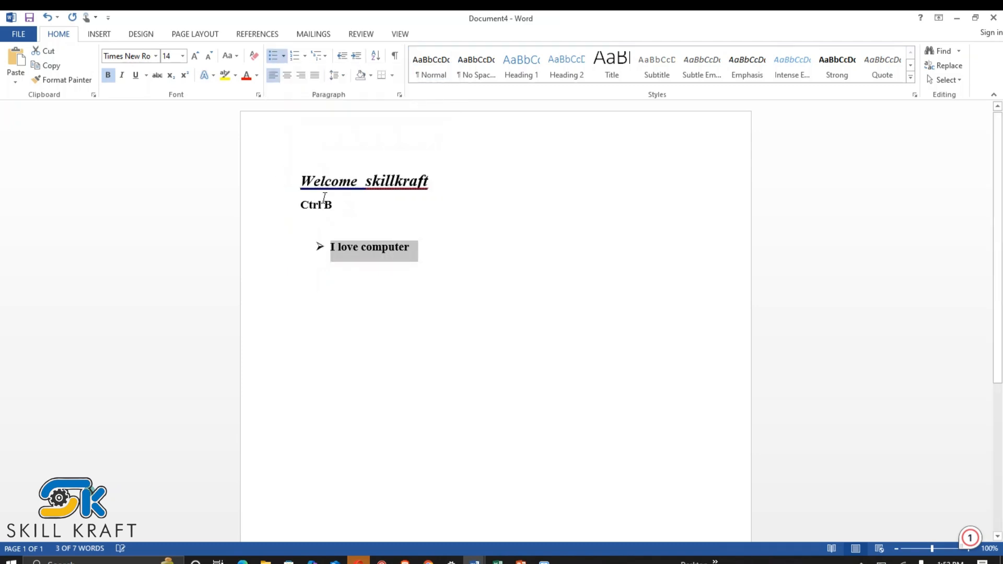
left_click(347, 268)
Add two more bulleted items, "Hhuhsuu" and "ahjshdsasdj", below "I love computer"
left_click(336, 249)
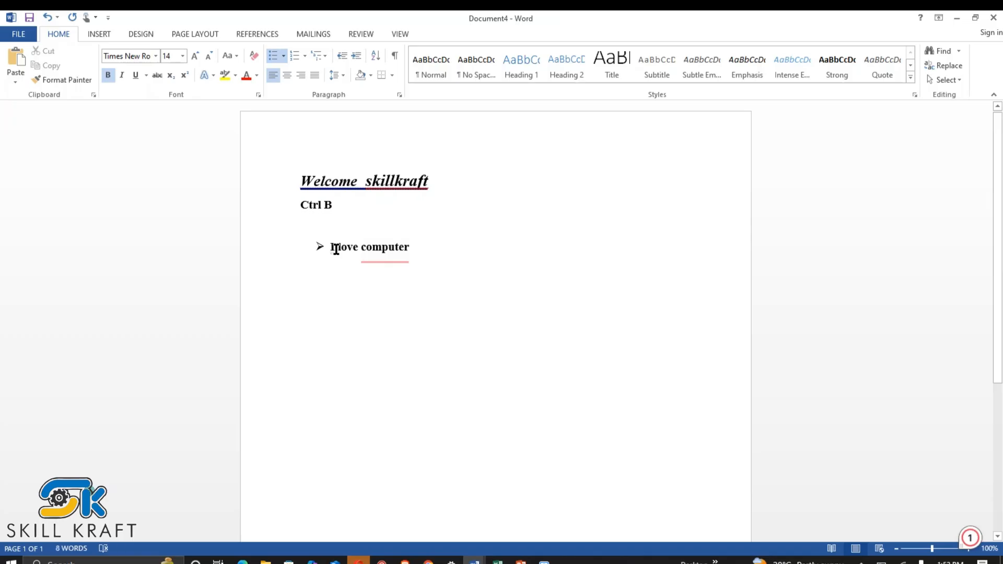
mouse_move(369, 251)
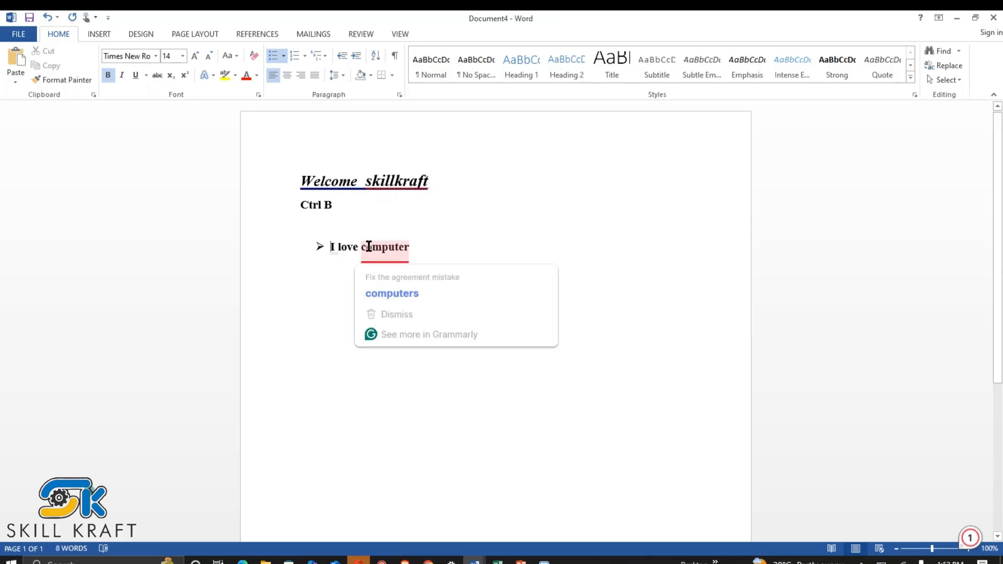
left_click(418, 251)
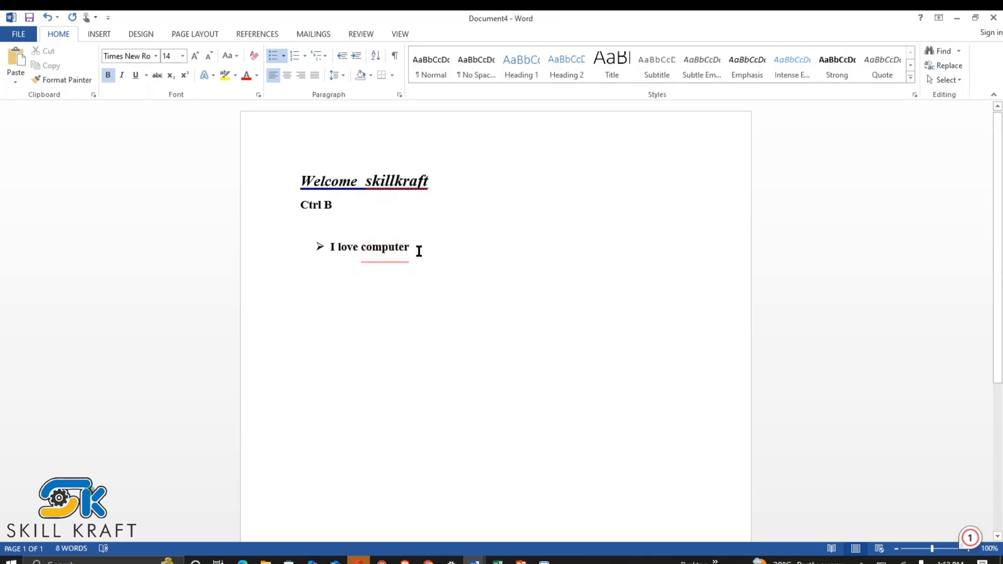
key("Return")
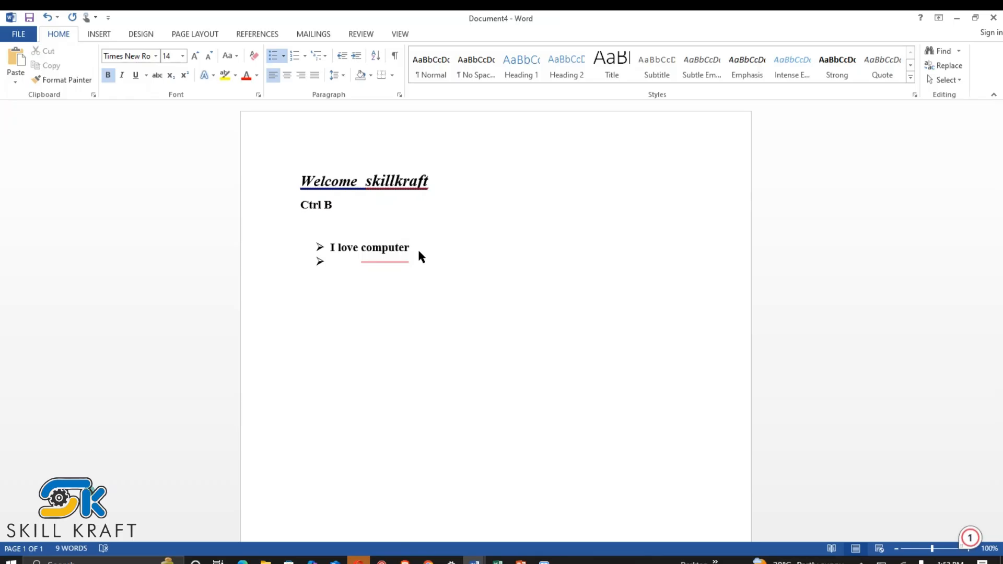
type("hhuhsuu")
key("Return")
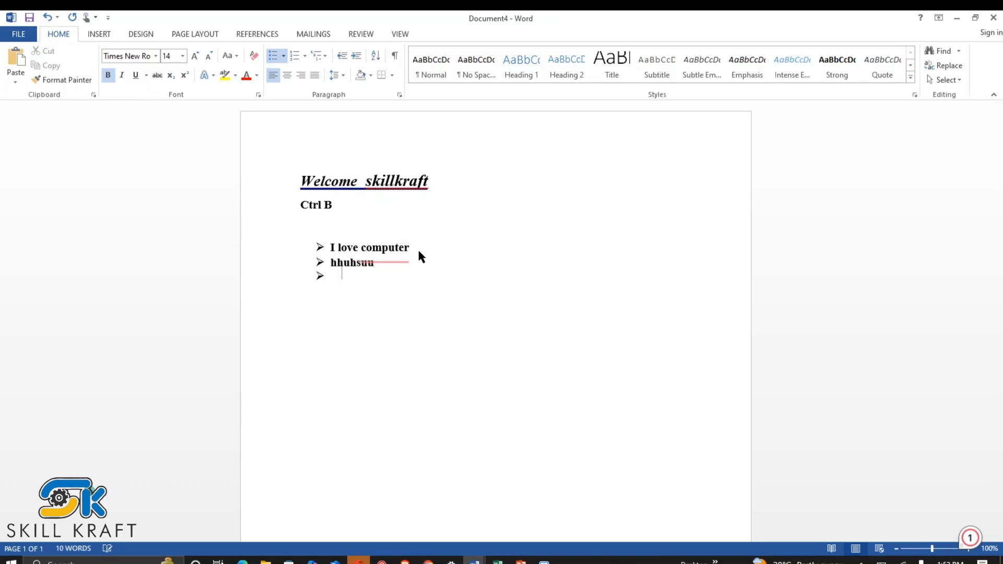
type("ahjshdsasdj")
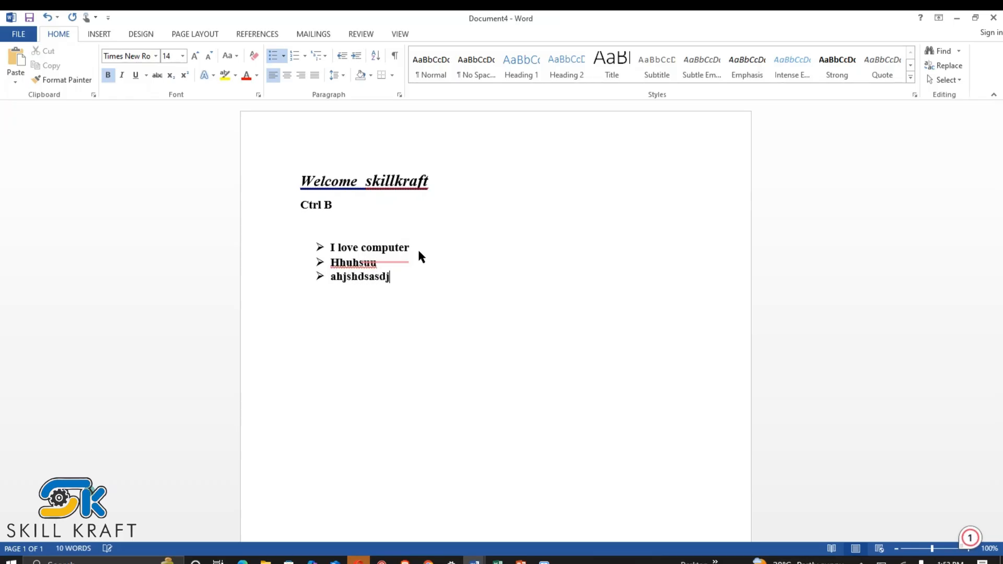
Complete the third bullet as "Ahjshdsasdjaj;" and add a last bullet "Hksk", ending the list on an empty line below it
type("aj;")
key("Return")
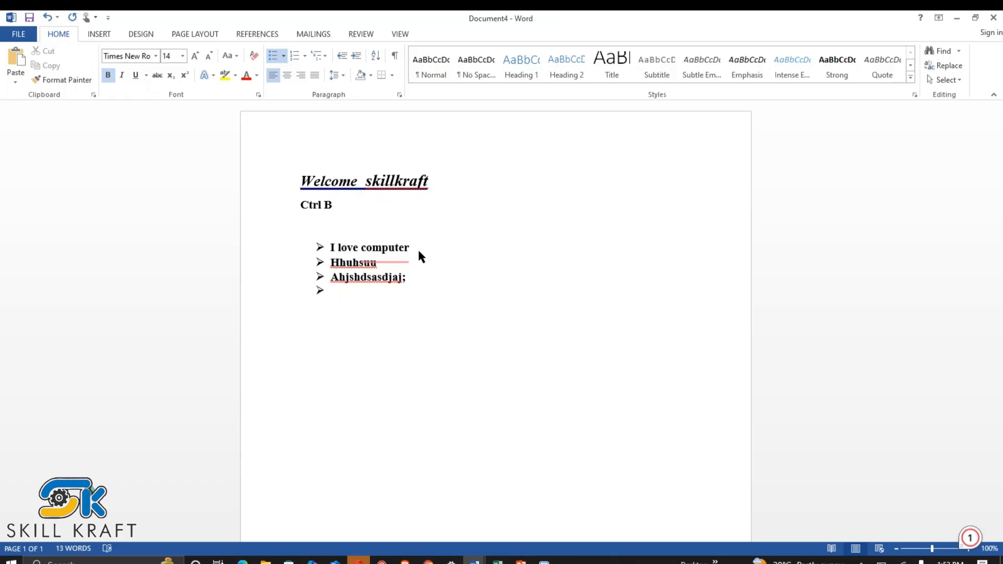
type("hksk")
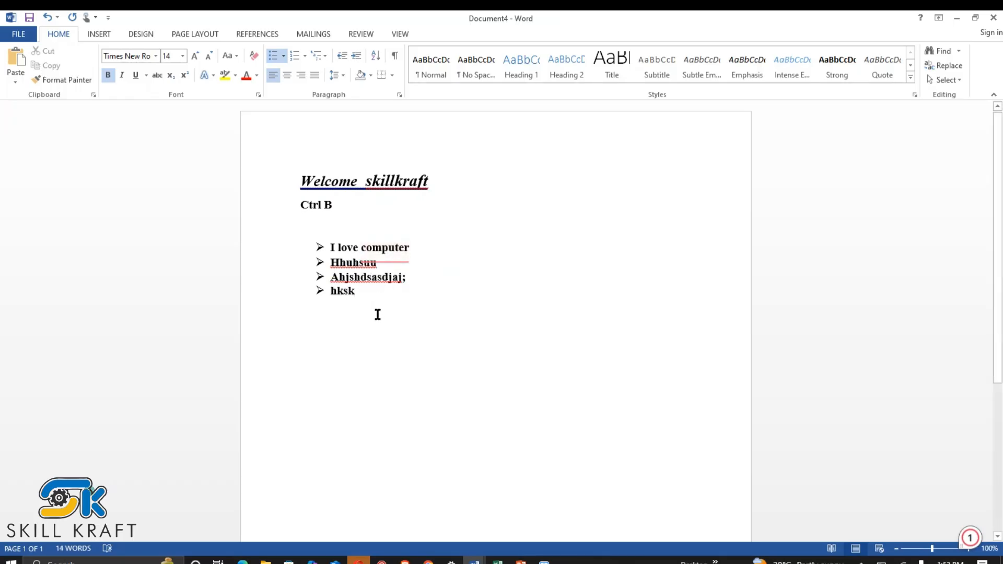
key("Return")
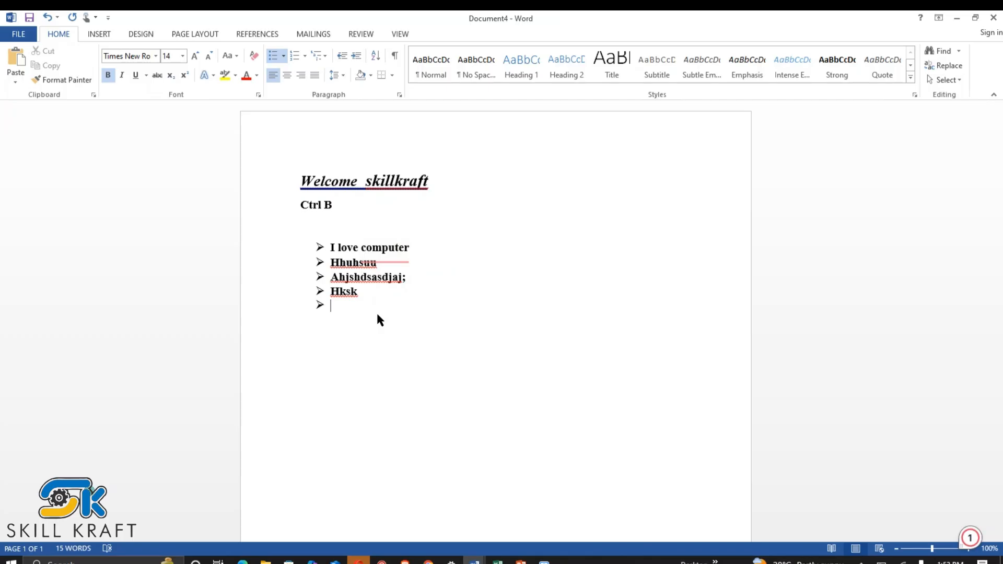
key("BackSpace")
key("BackSpace")
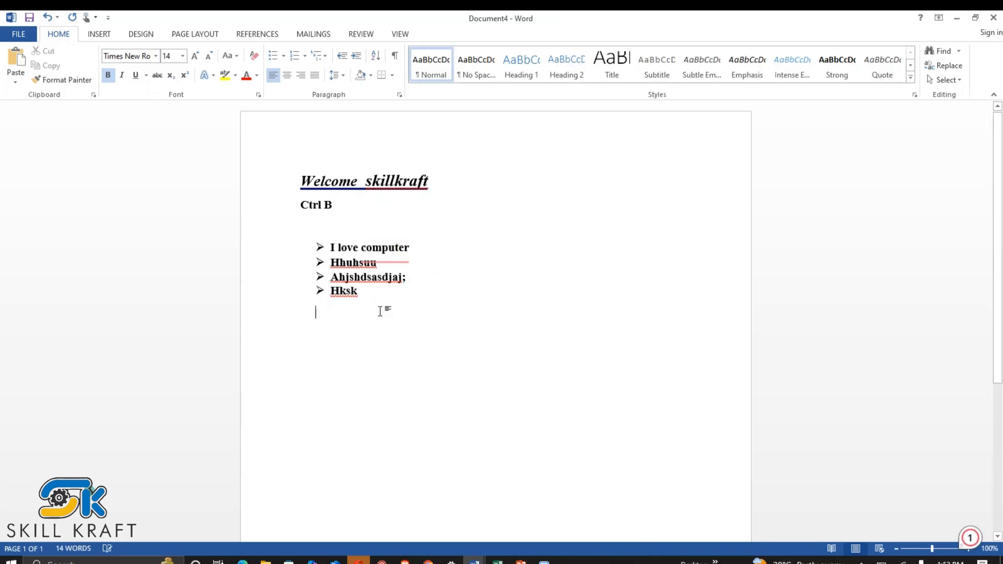
Write "Computer is an electronic device" below the bulleted list, leaving one blank line between them
key("Return")
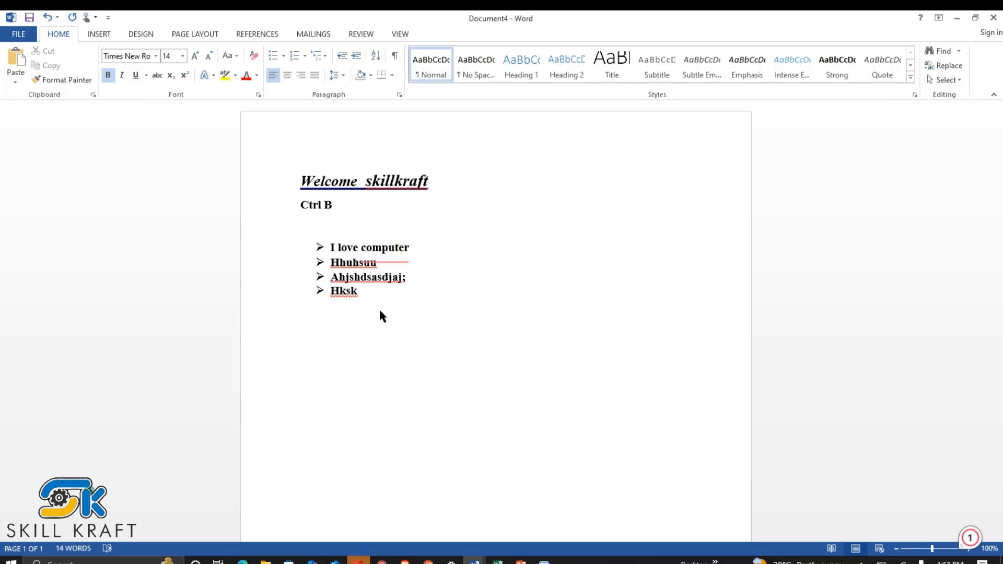
type("compuu")
key("BackSpace")
type("ter")
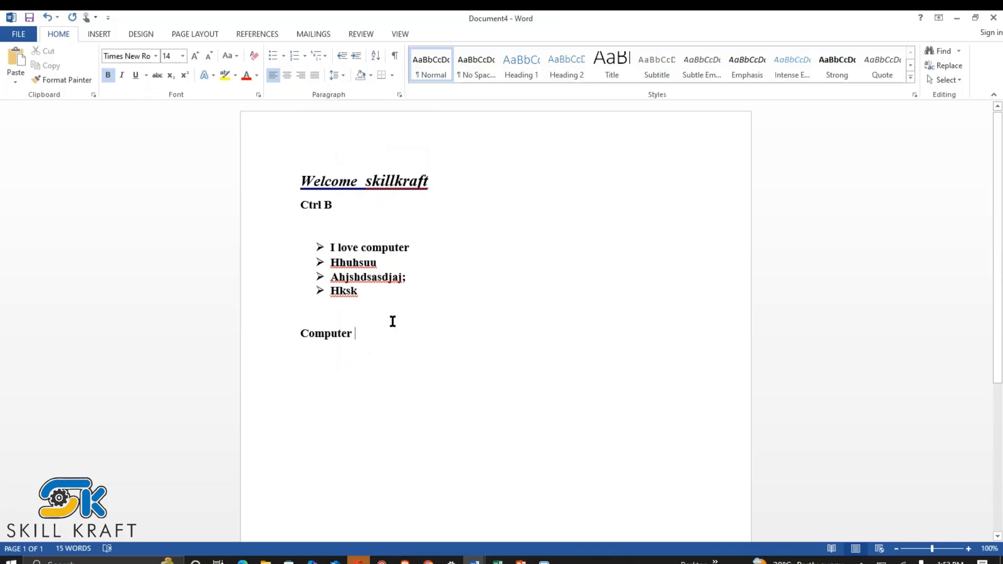
type("s ")
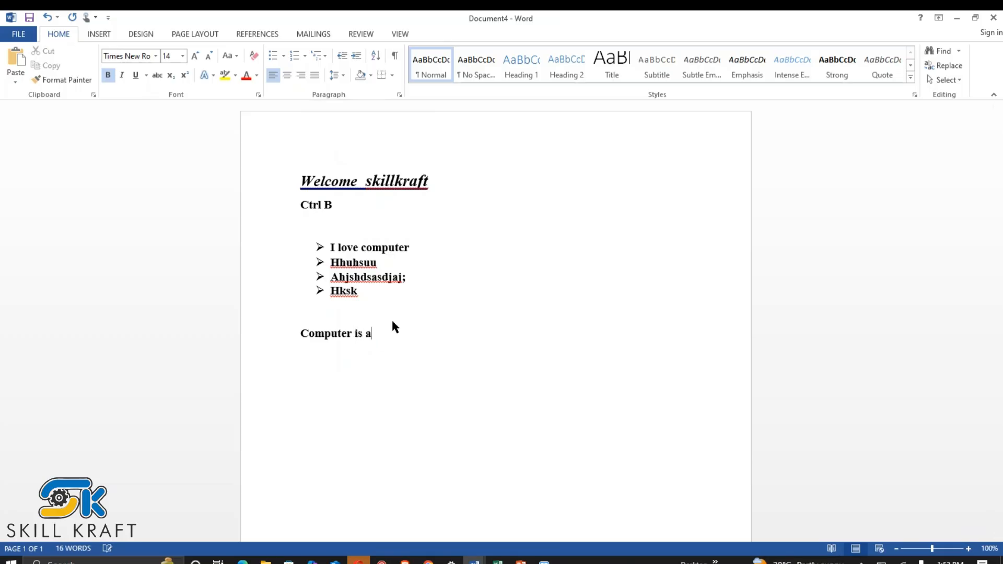
type("an electron")
type("ic ")
type("devic")
Add the line "Computer is used for making money" below "Computer is an electronic device"
type("comp")
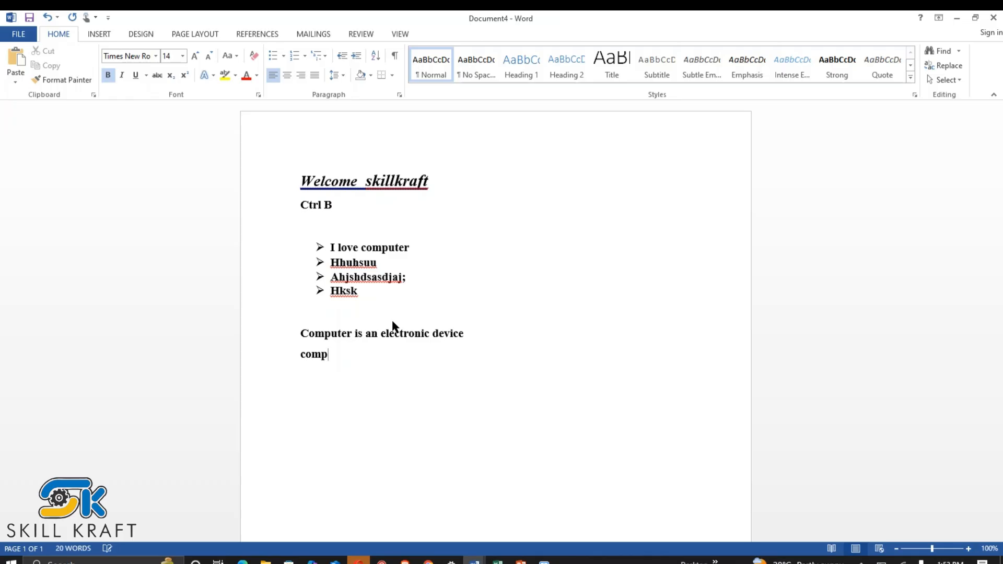
type("uter is us")
key("BackSpace")
type("sed for")
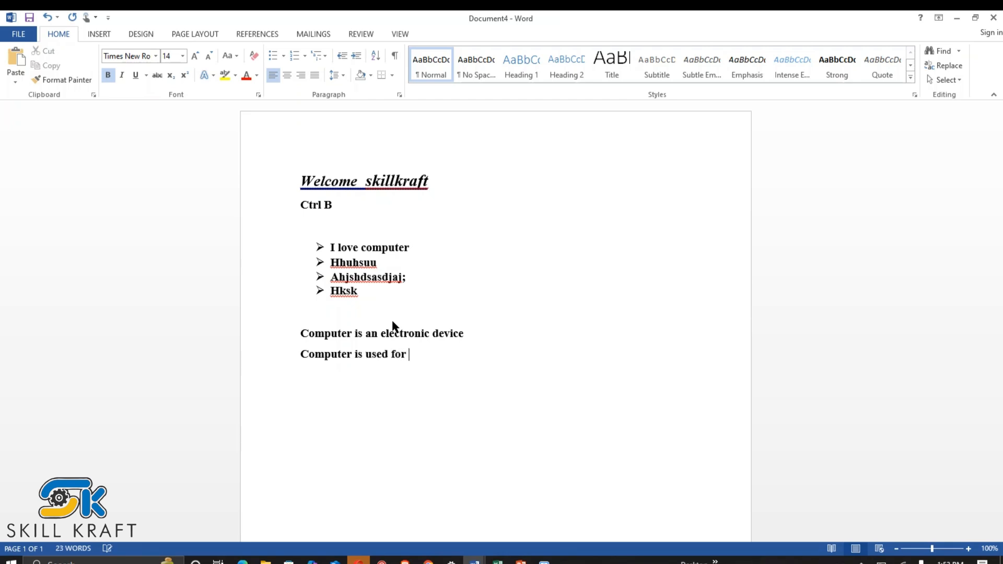
type(" making money")
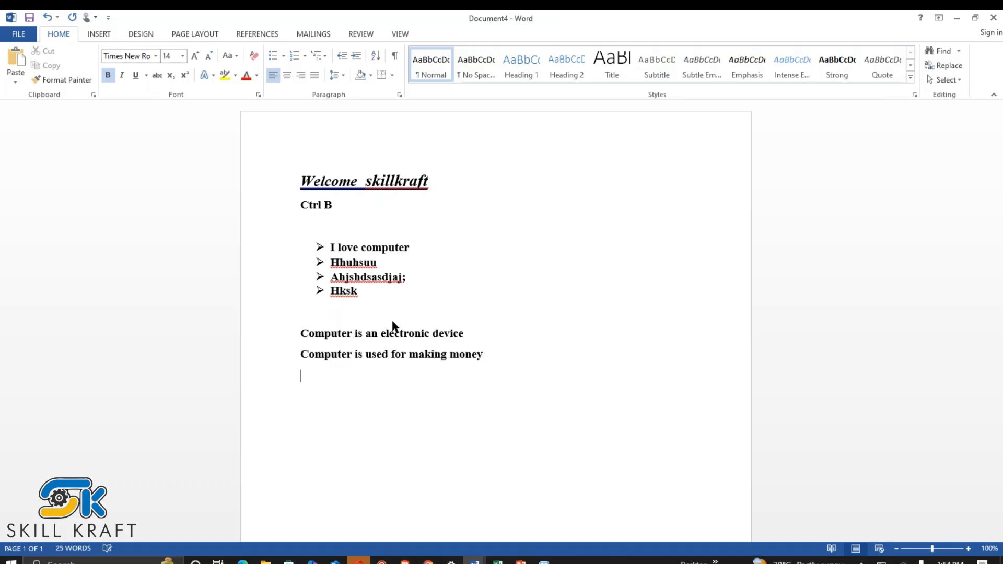
Add a third line, "Computer is used for presentation", below the line about making money
key("Return")
type("computer")
type("is used")
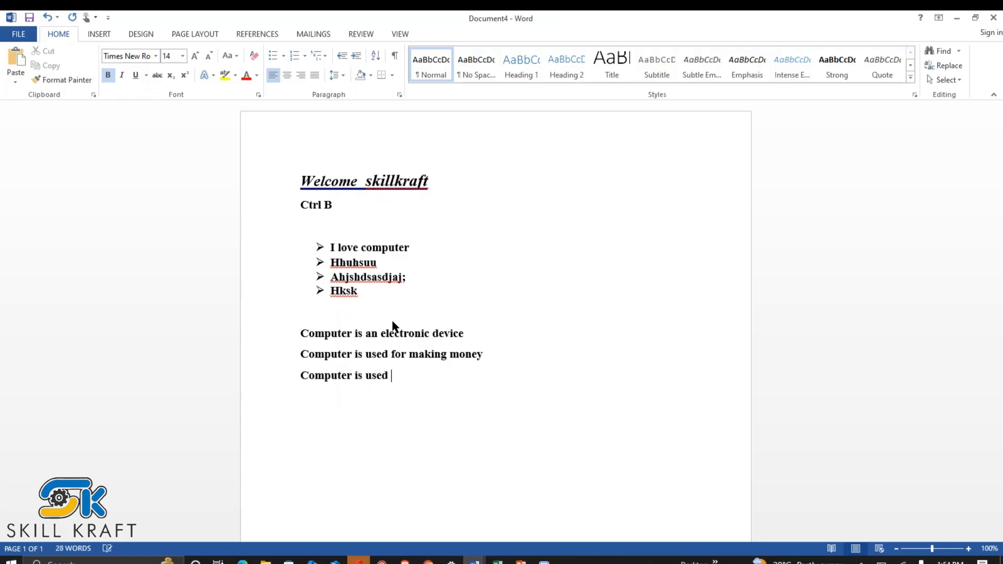
type(" for")
type("presentation")
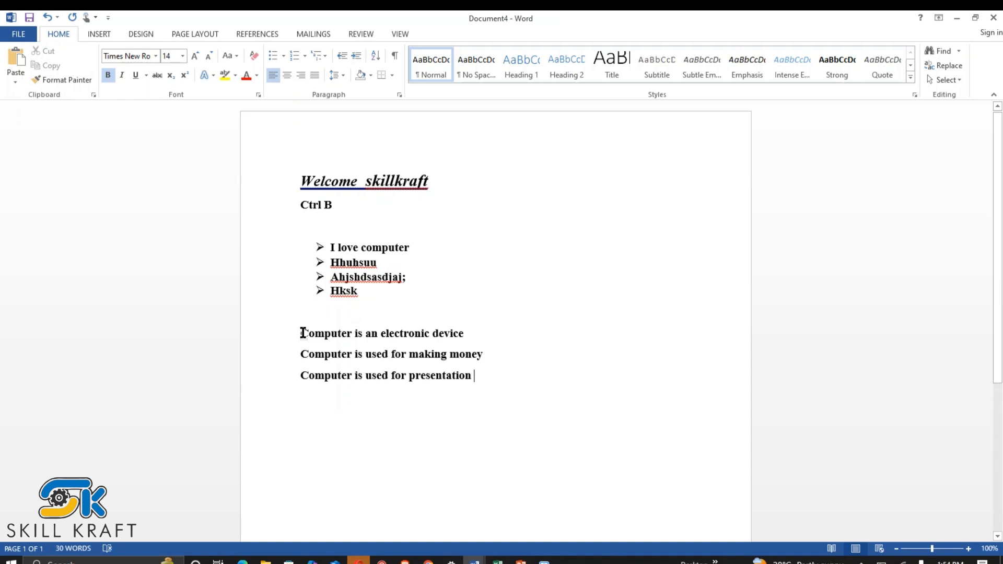
Turn the three "Computer is…" lines into a numbered list with the 1. 2. 3. format from the Numbering Library
left_click_drag(300, 332, 481, 387)
left_click(450, 397)
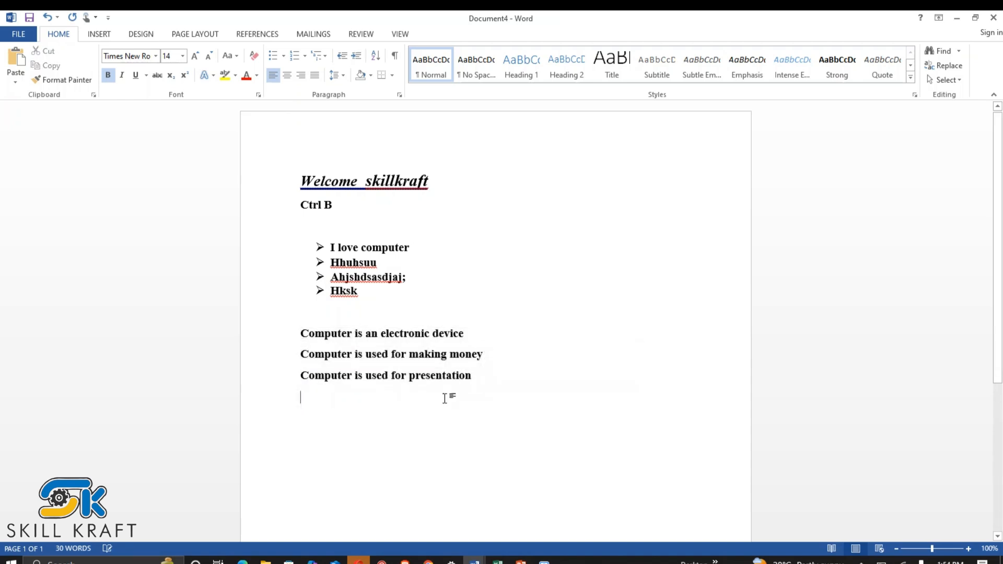
double_click(297, 333)
left_click(307, 354)
left_click_drag(300, 331, 472, 374)
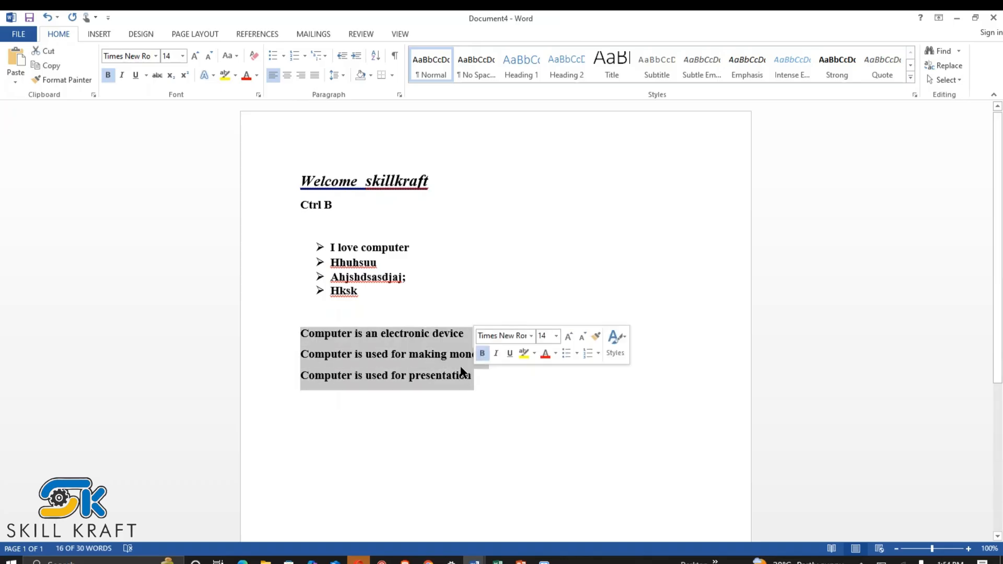
left_click(306, 56)
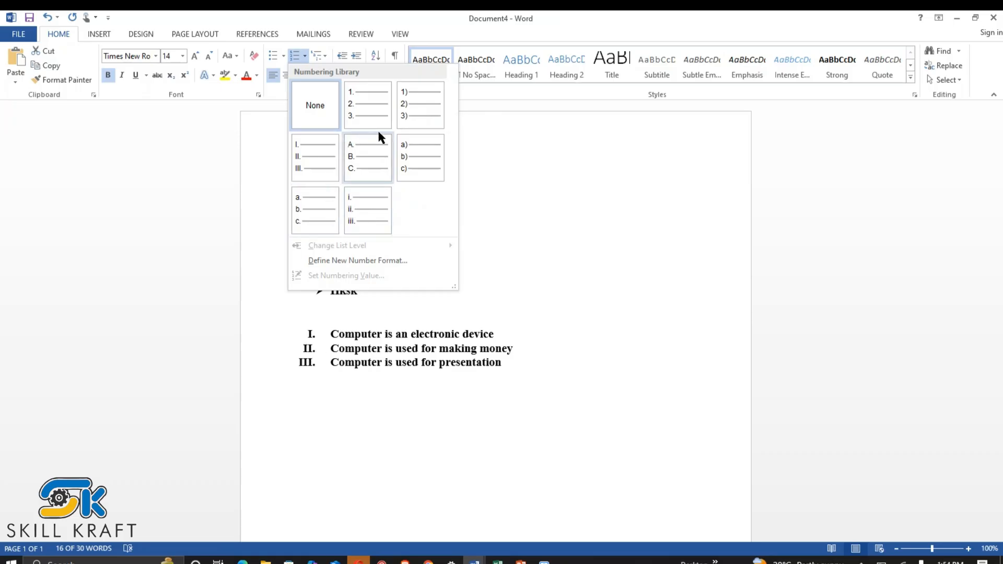
left_click(363, 106)
left_click(328, 335)
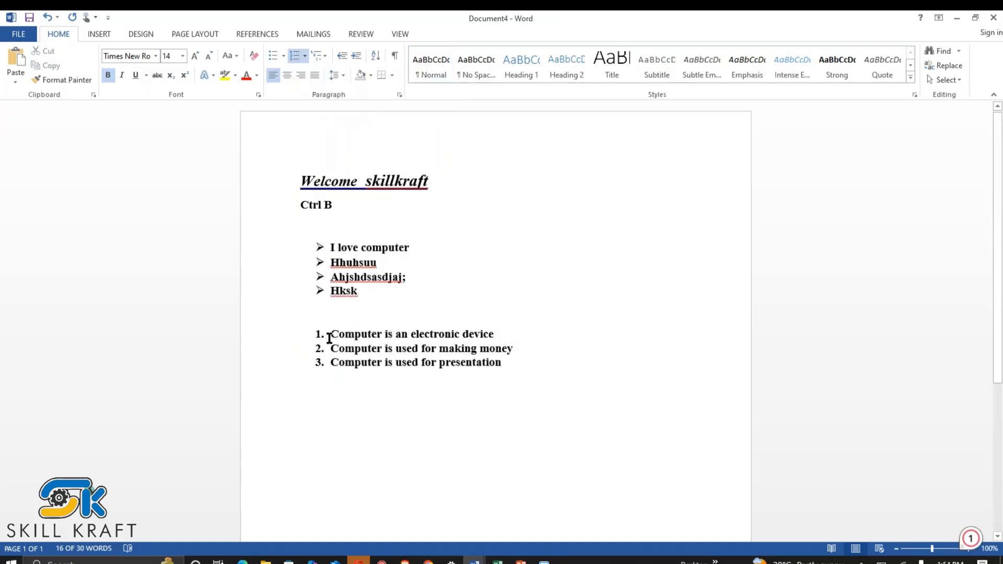
Append "kjhf" to the third numbered item, add the items "Skkkdldm" and "Kk", and end the numbering on an empty line
left_click(521, 366)
type("kjhf")
key("Return")
type("skk")
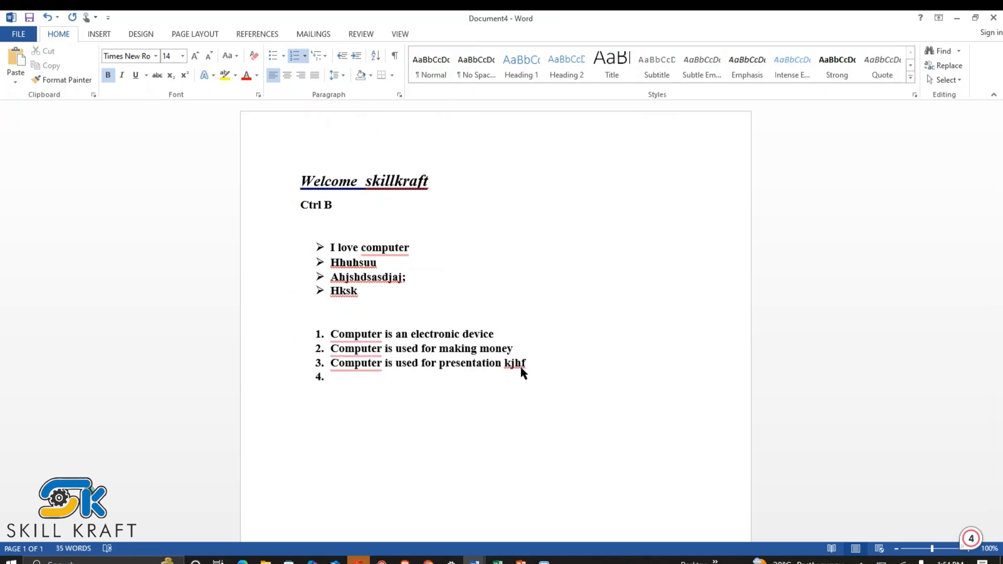
type("kdldm")
key("Return")
type("kk")
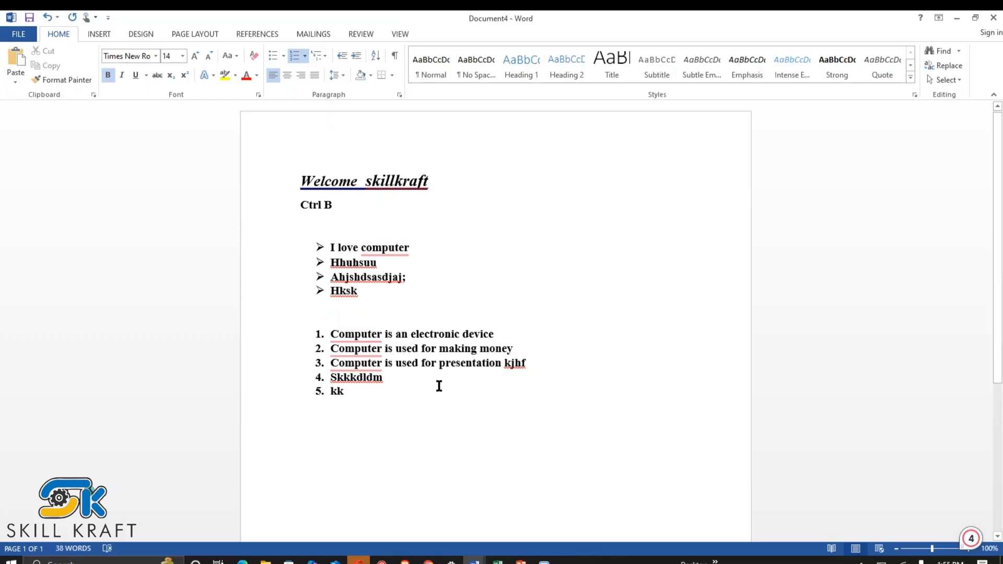
key("Return")
key("Return")
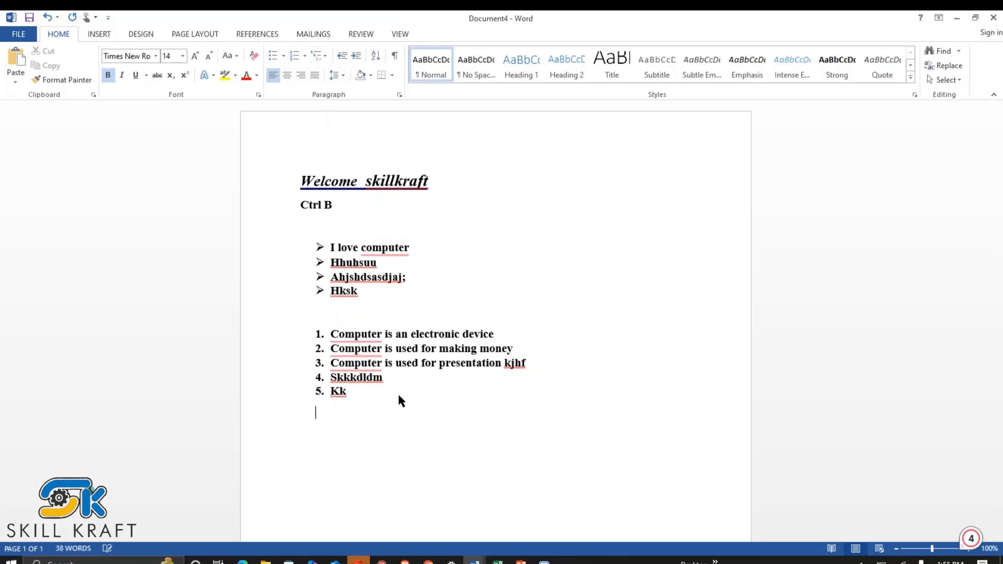
Try center alignment on the empty line below the numbered list and return it to left alignment
left_click(325, 55)
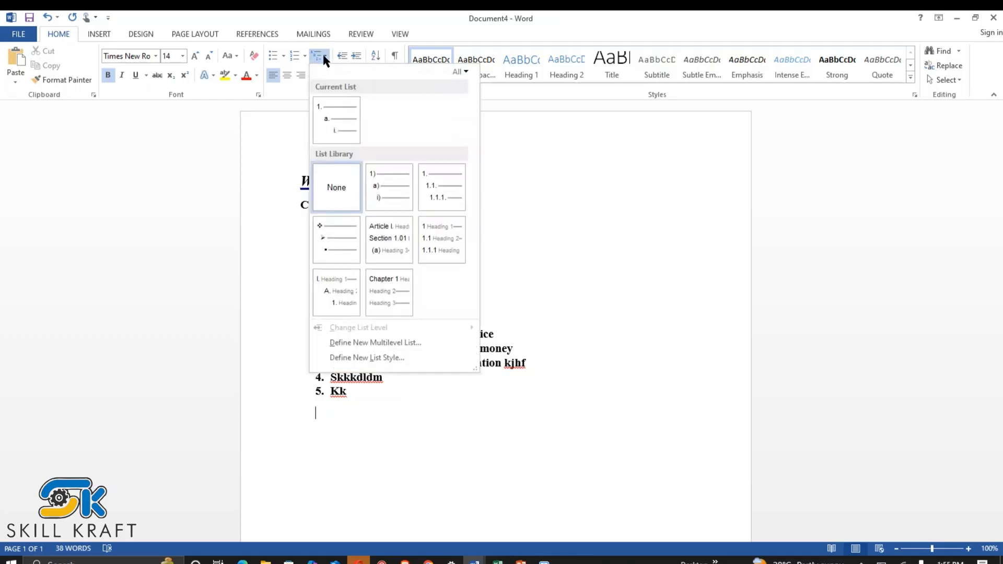
left_click(289, 72)
left_click(285, 76)
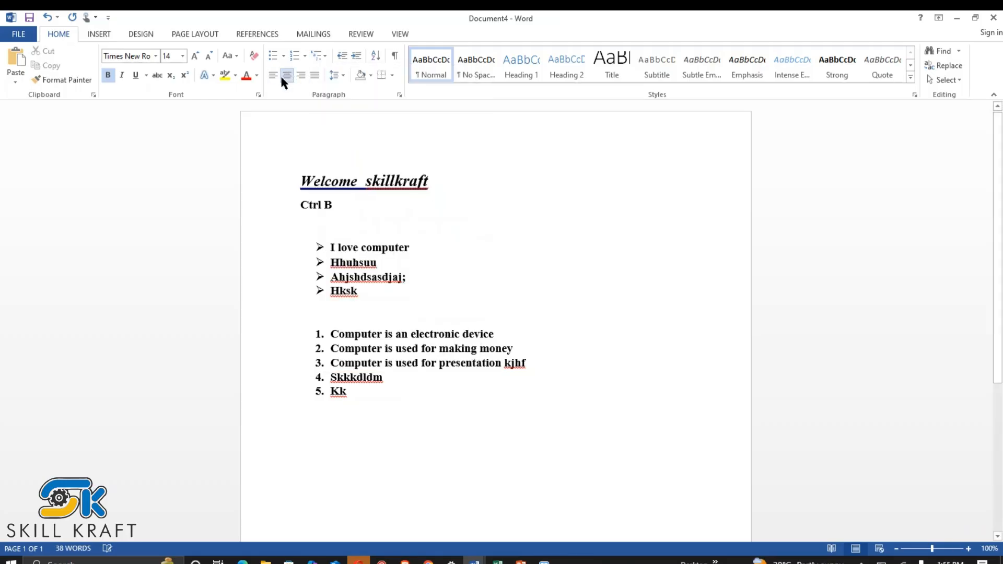
left_click(277, 77)
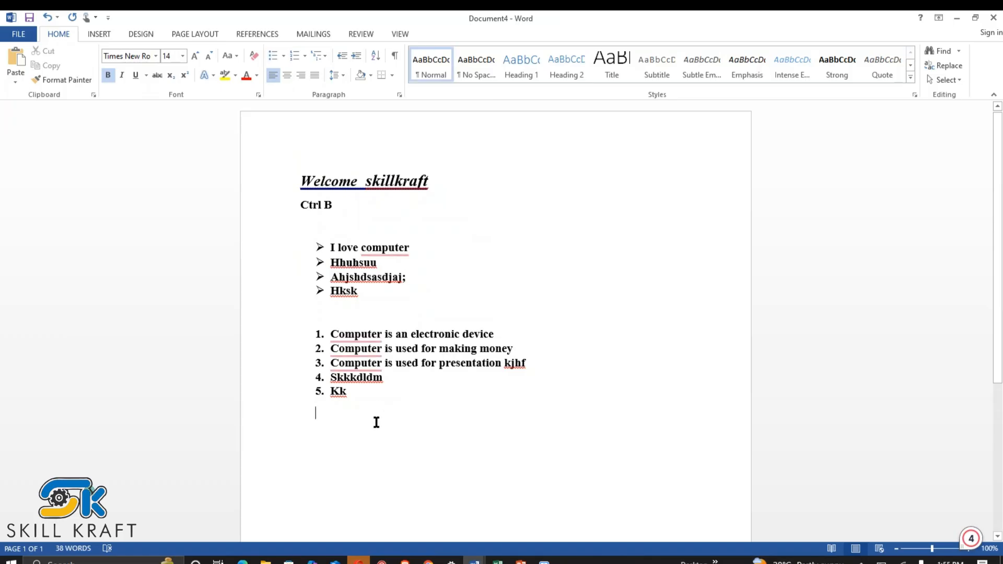
Insert an unnumbered empty line directly below the item "Kk" and align it first to the center, finally to the right
key("Return")
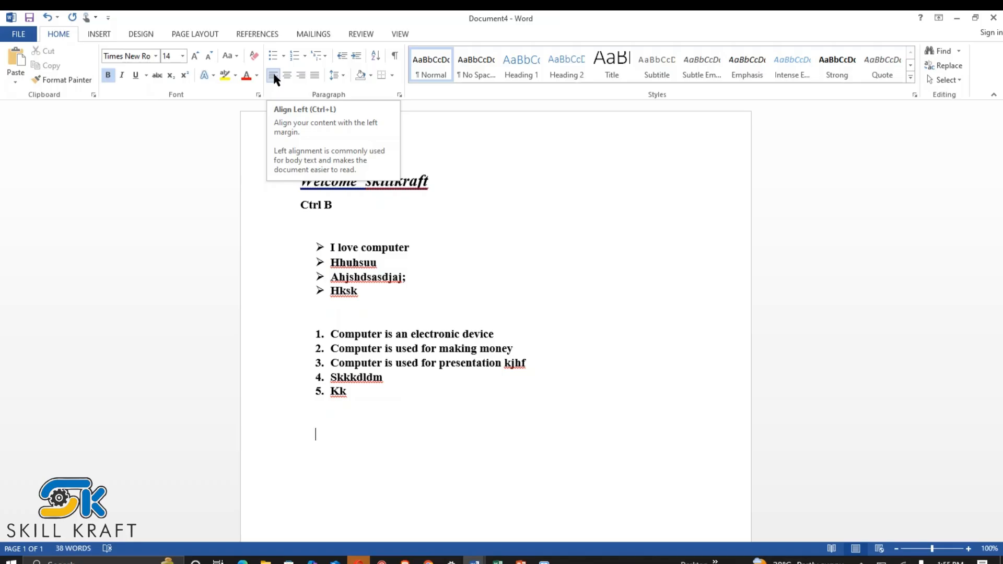
left_click(487, 218)
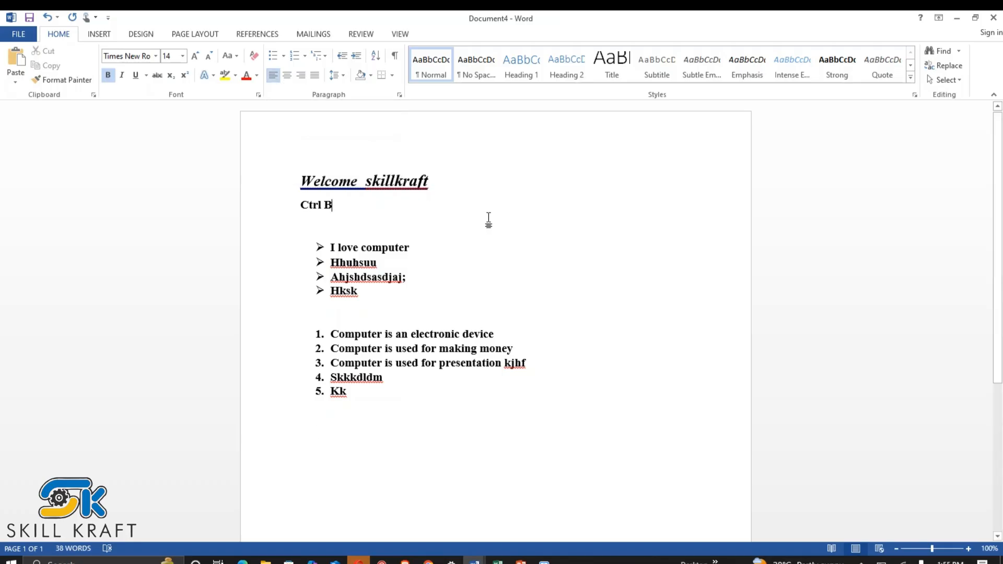
left_click(408, 399)
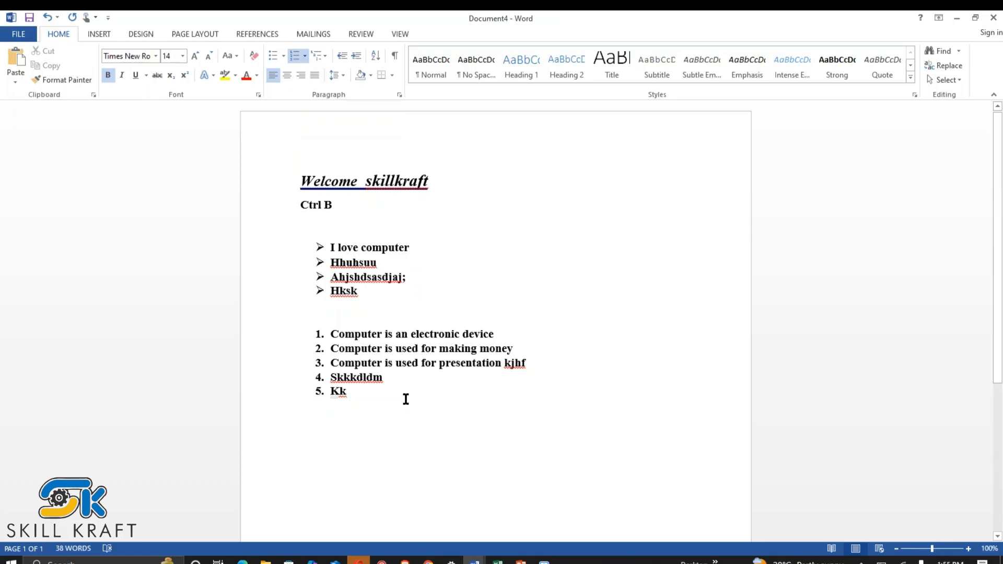
key("Return")
key("Return")
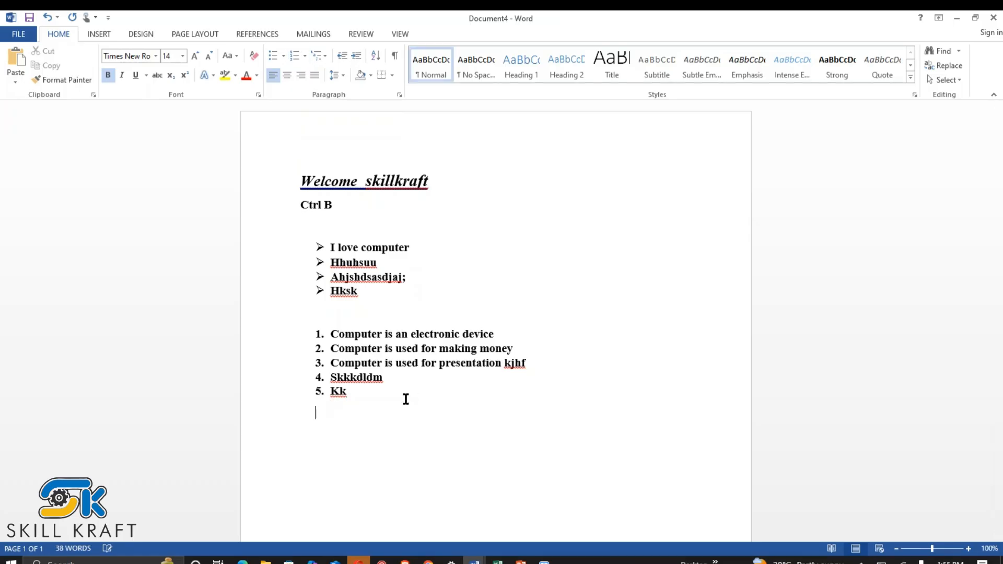
left_click(287, 78)
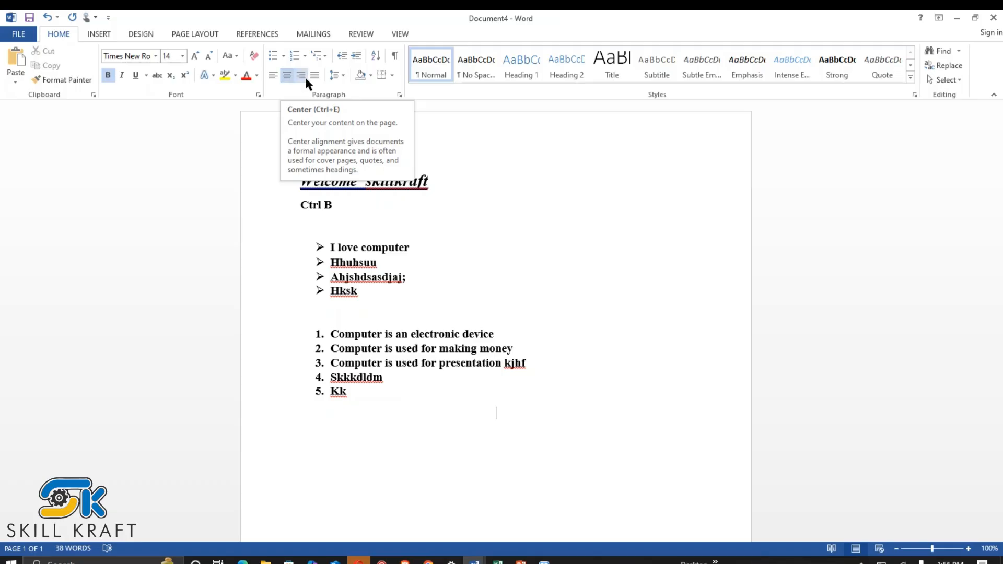
left_click(302, 76)
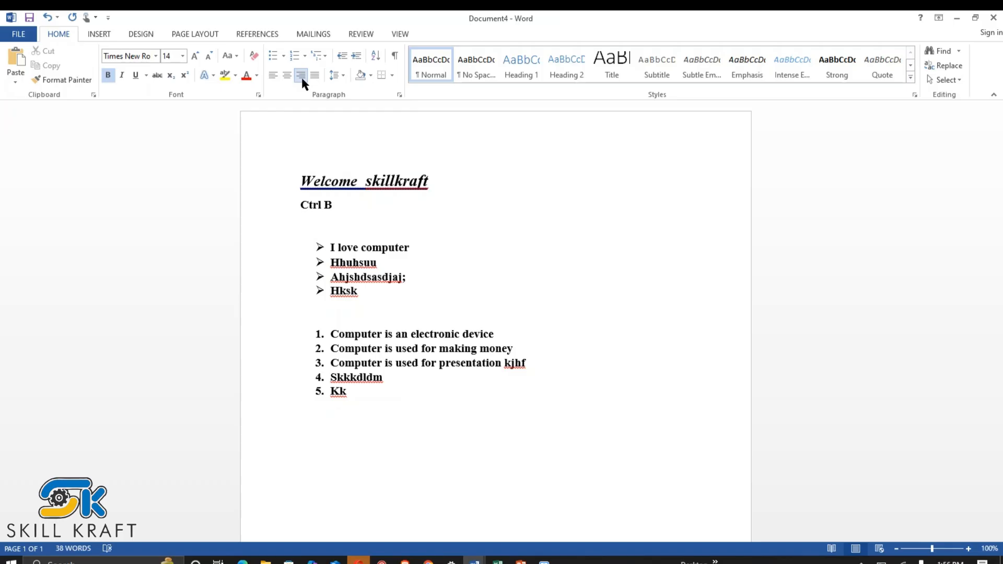
Try justified alignment on the "Welcome skillkraft" heading and switch it back off
left_click(459, 162)
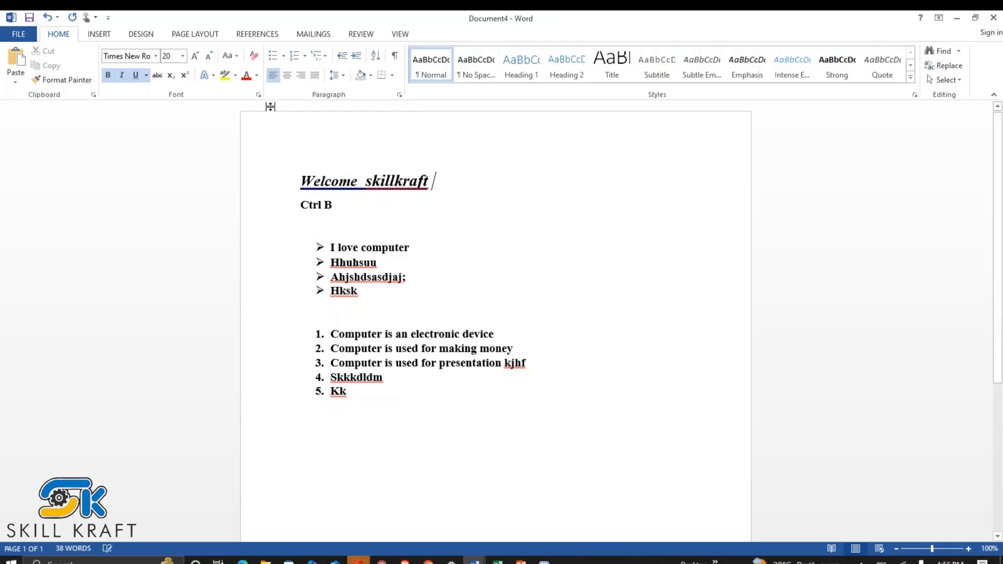
left_click(316, 77)
left_click(316, 76)
left_click(513, 209)
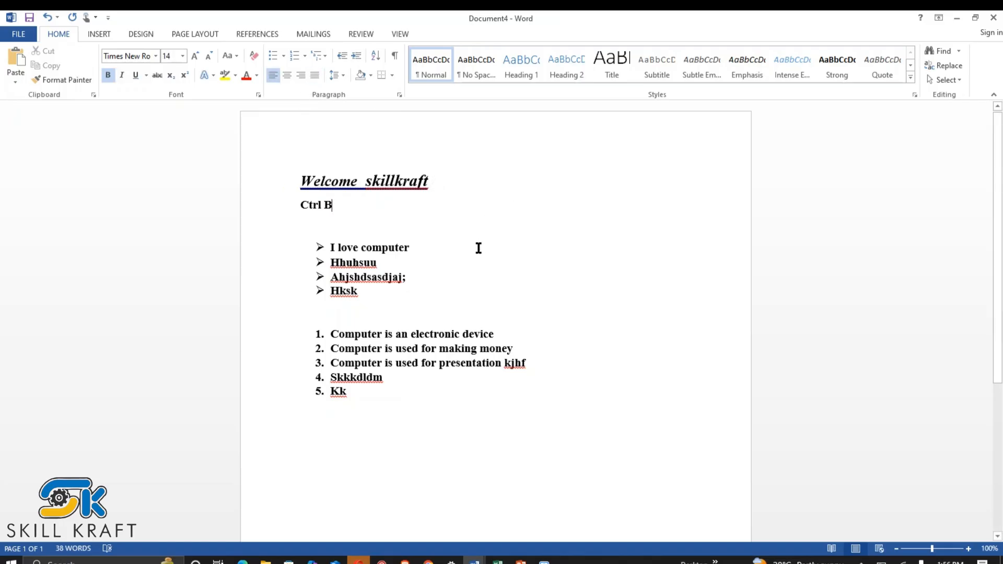
left_click(464, 260)
left_click(466, 307)
left_click(415, 392)
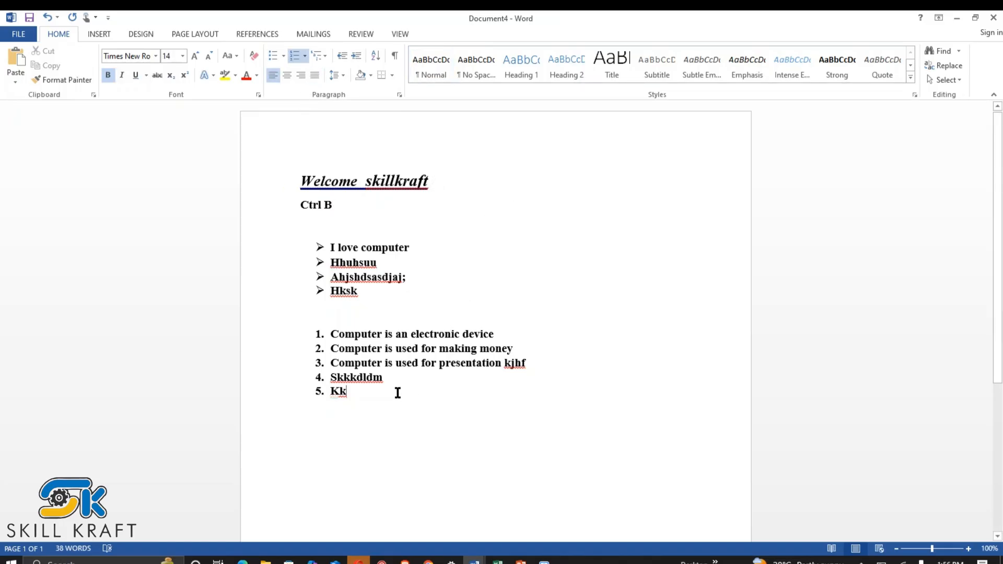
key("Down")
key("Down")
key("Down")
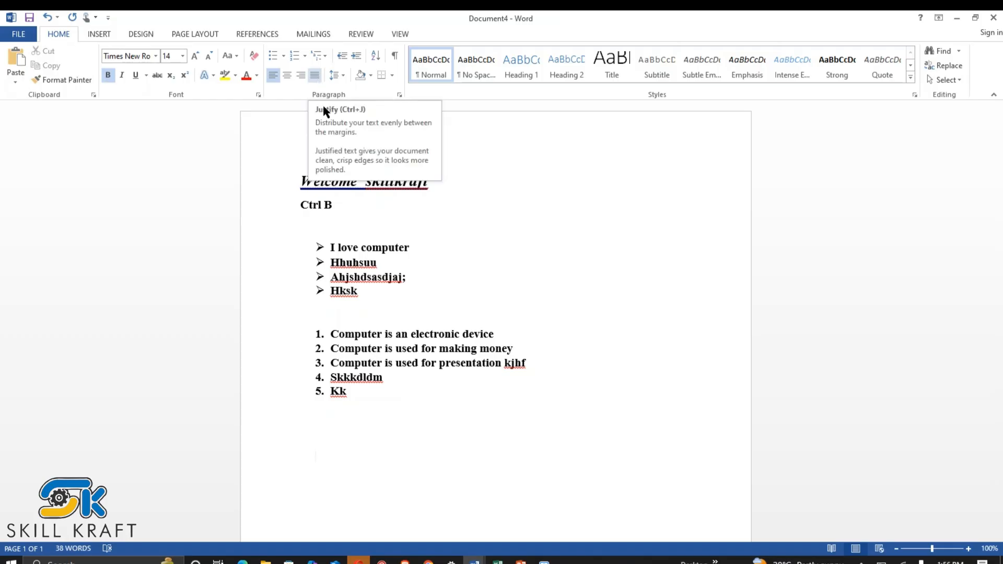
Review the line and paragraph spacing choices for the "Welcome skillkraft" heading without applying any
left_click(516, 180)
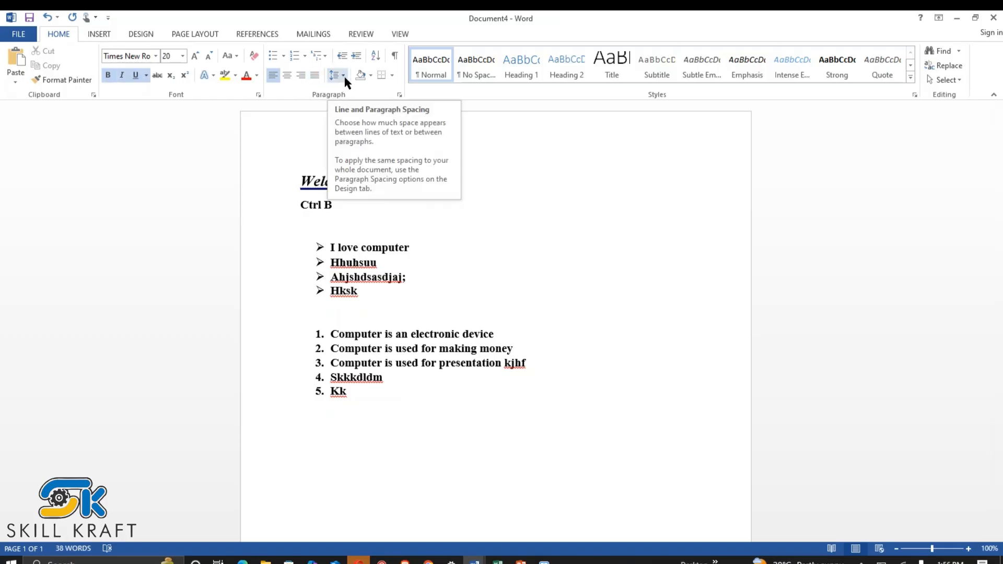
left_click(345, 82)
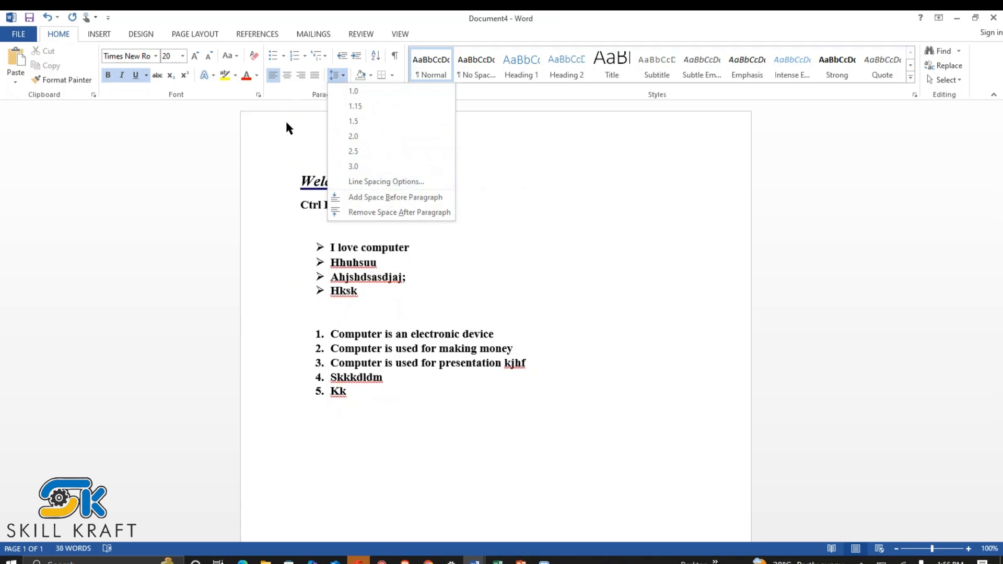
left_click(343, 78)
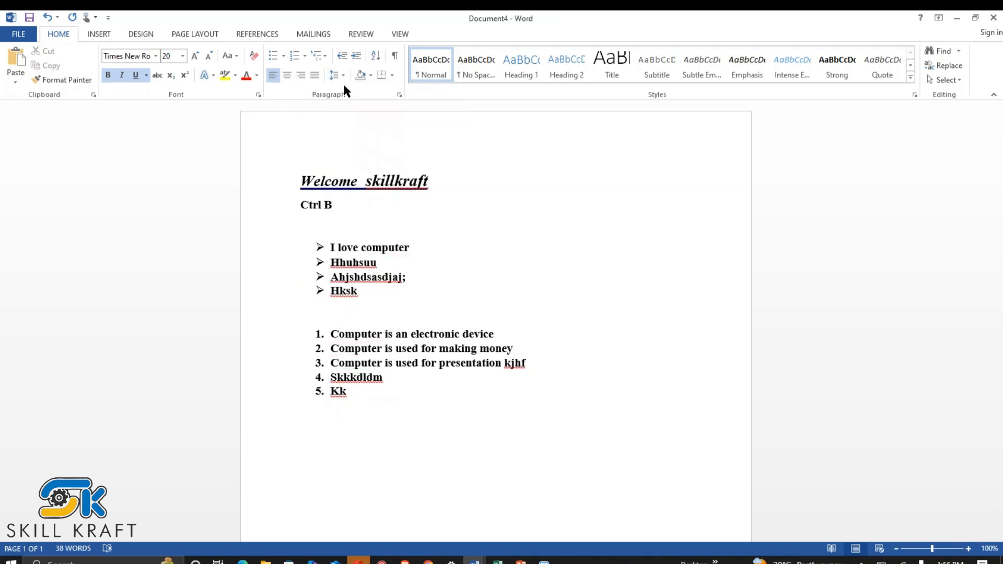
double_click(452, 413)
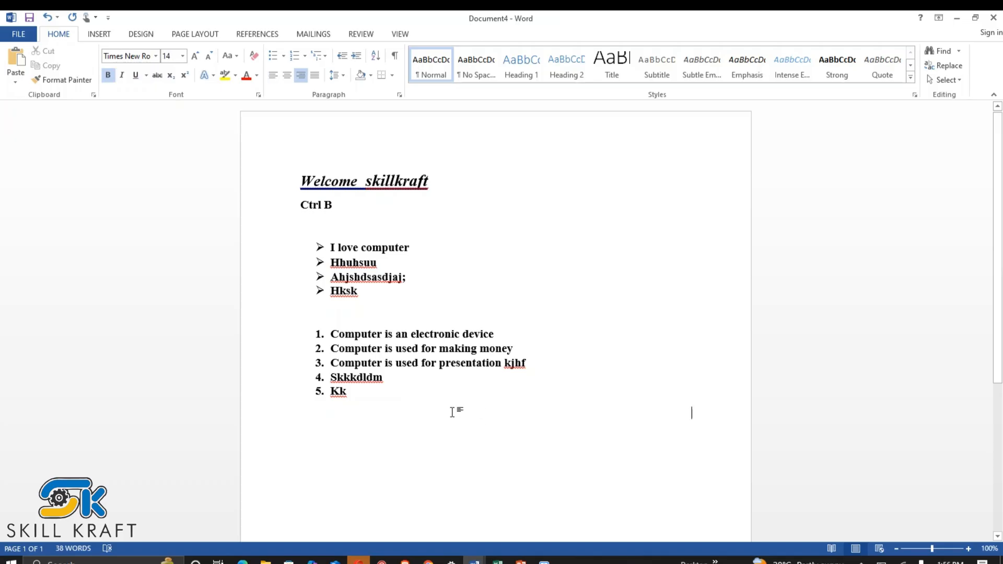
left_click(385, 402)
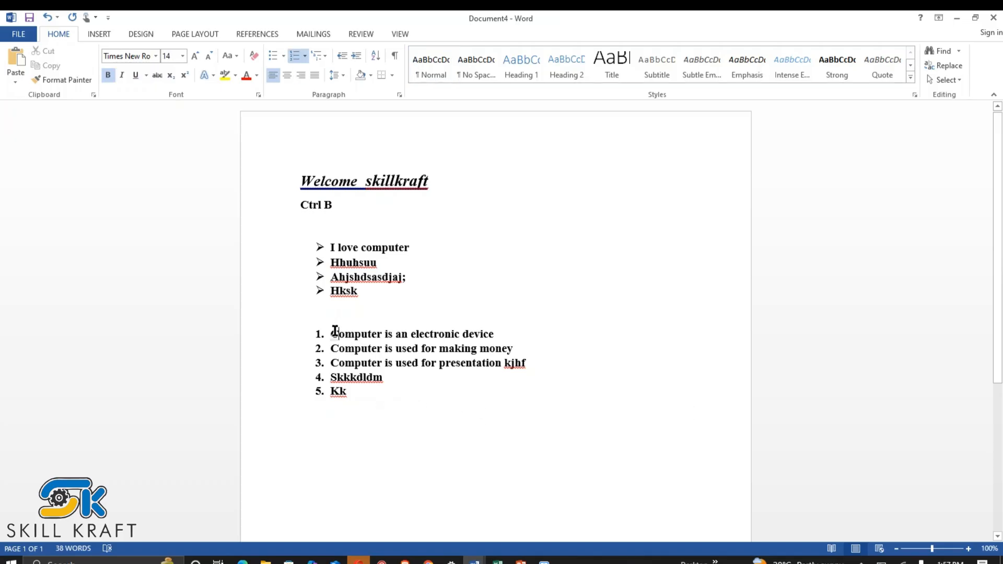
left_click(334, 247)
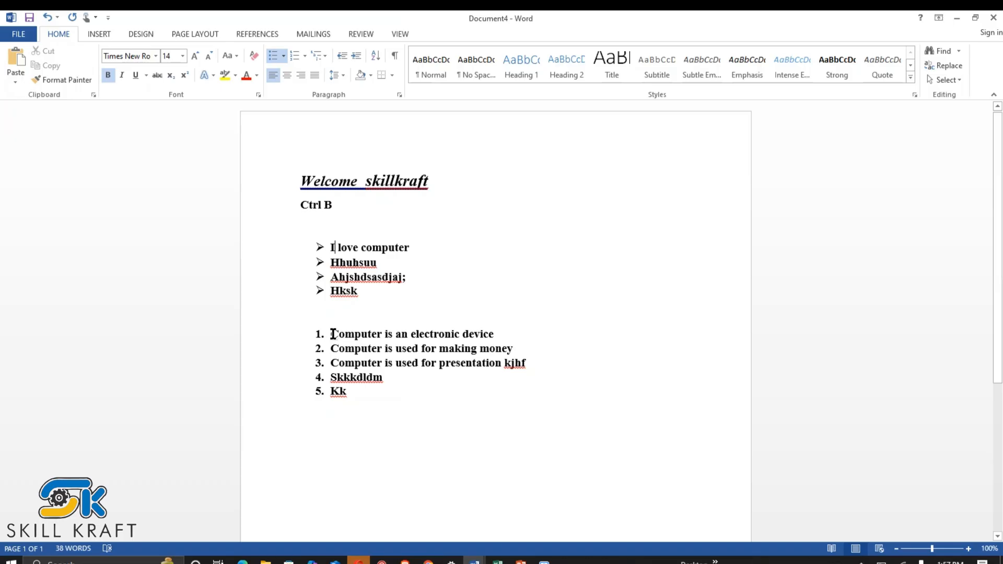
left_click_drag(333, 334, 371, 392)
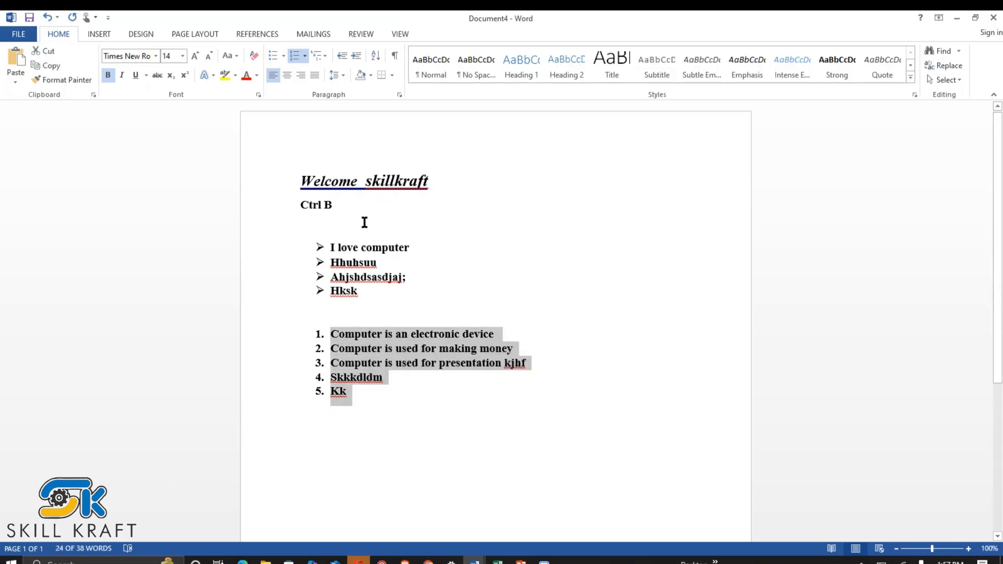
left_click(433, 178)
left_click(339, 333)
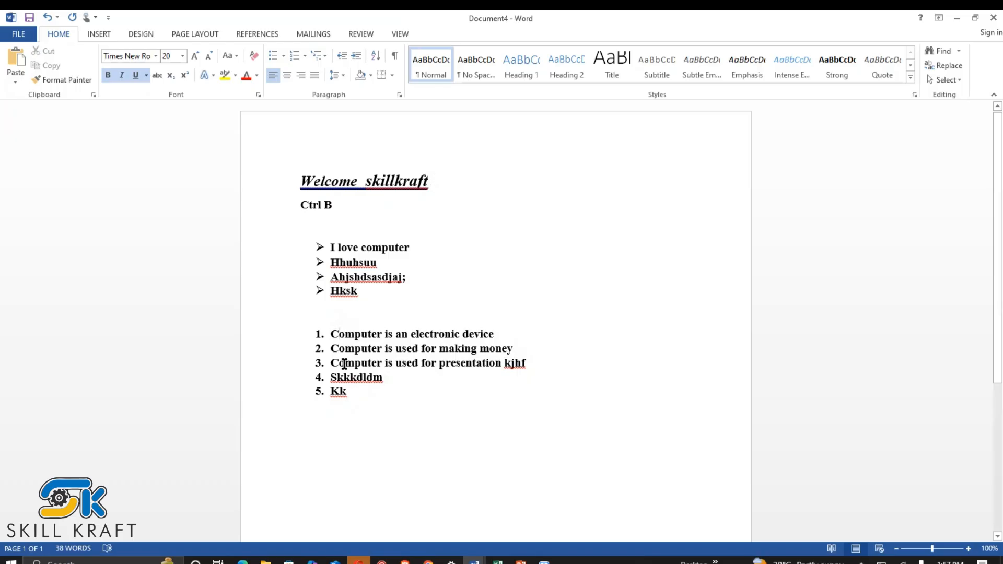
Set the line spacing of all five items in the numbered list to 2.5
left_click_drag(344, 365, 380, 397)
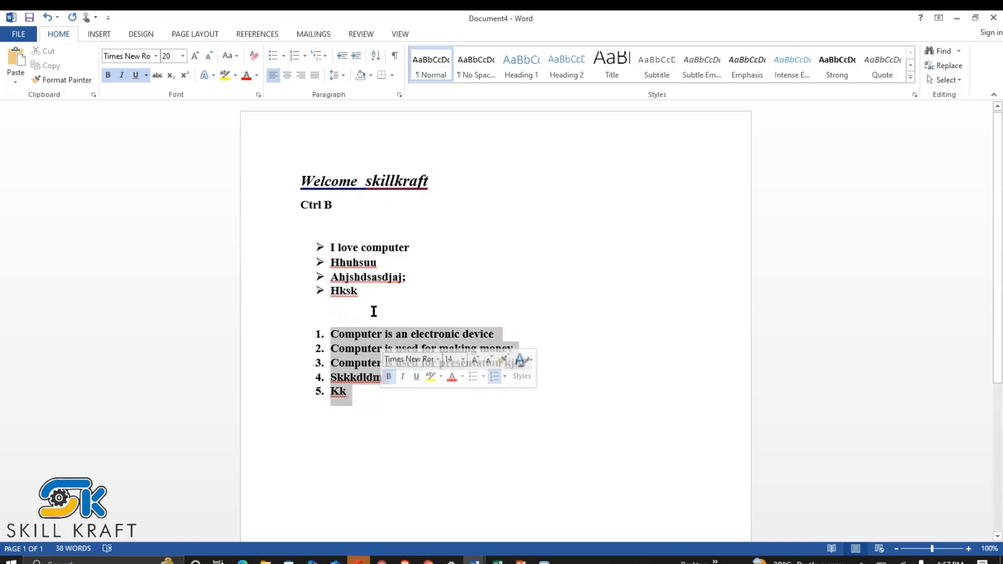
left_click(343, 74)
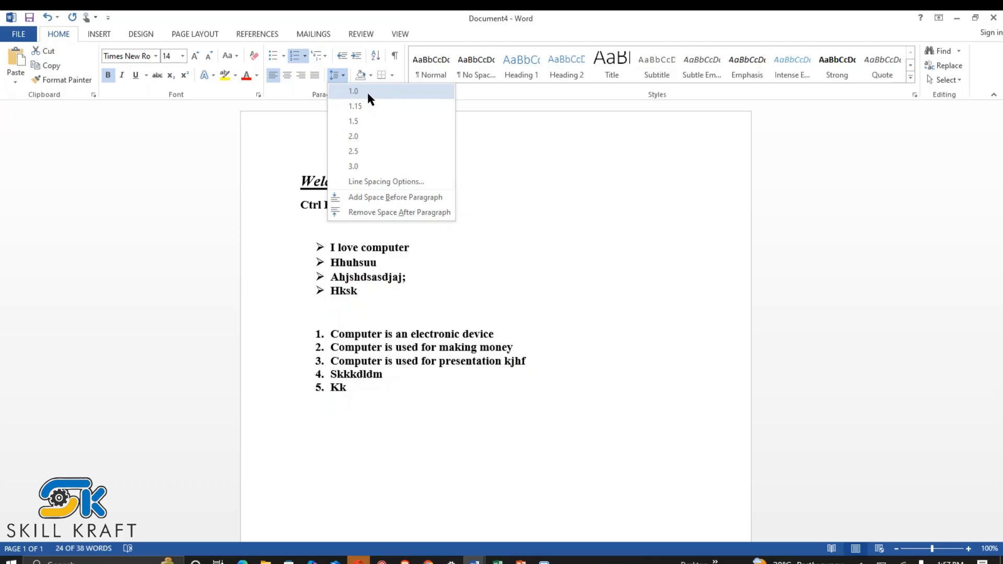
left_click(375, 153)
left_click(430, 422)
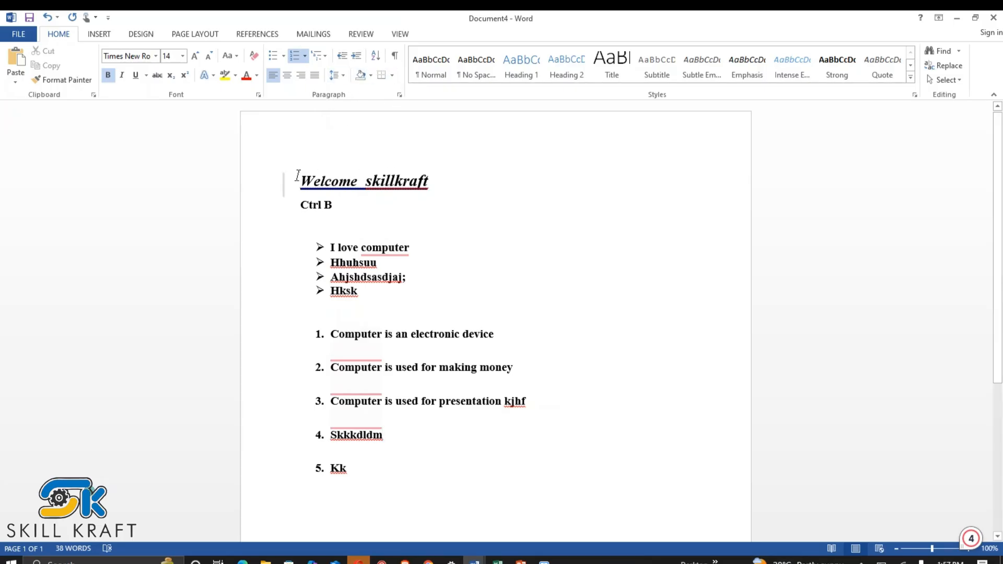
Select the text from the "Welcome skillkraft" heading through the item "Kk" and clear the selection again
left_click_drag(298, 174, 532, 477)
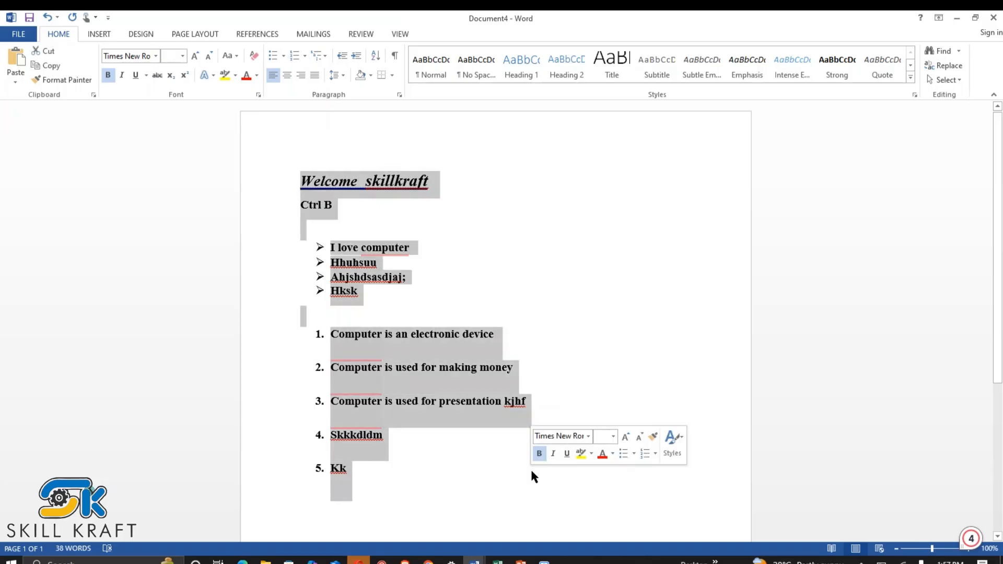
left_click(442, 476)
scroll(436, 464, "down", 1)
scroll(437, 465, "down", 7)
scroll(425, 334, "up", 1)
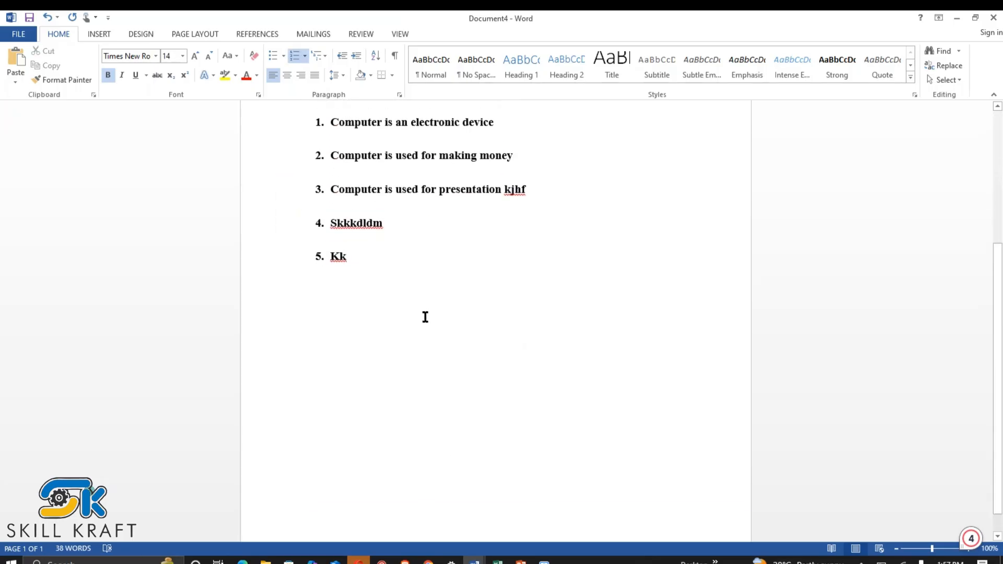
left_click(425, 306)
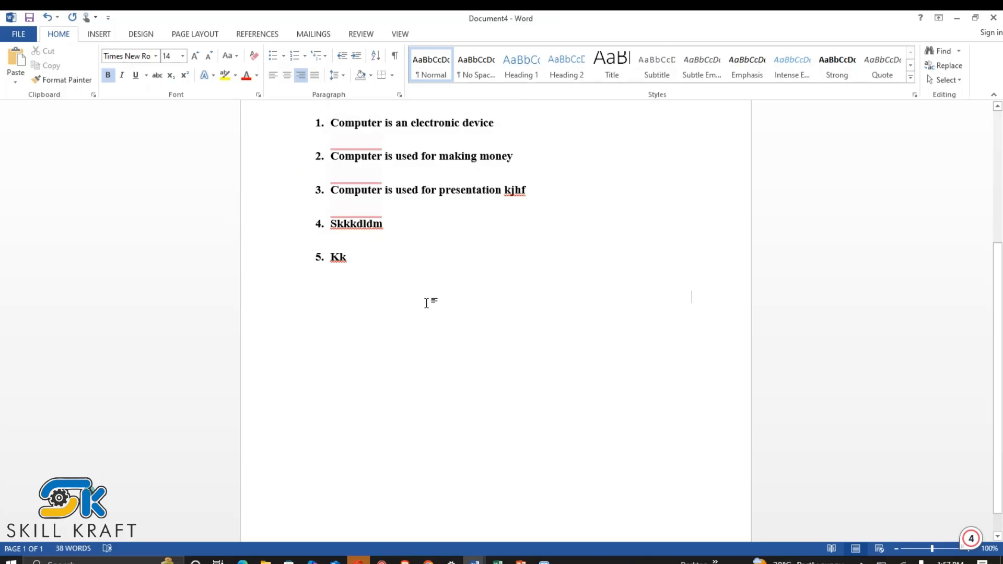
scroll(426, 302, "up", 4)
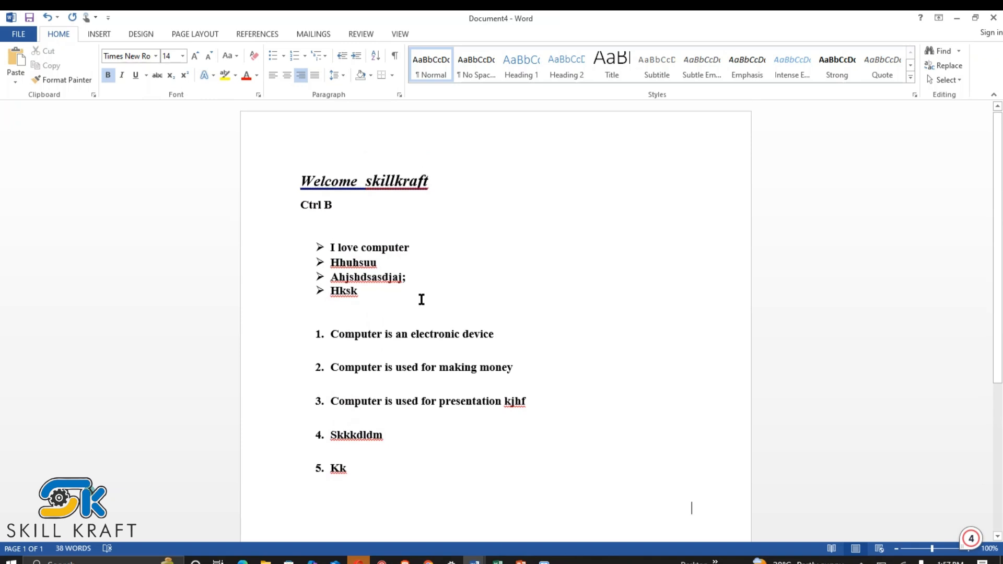
left_click(426, 290)
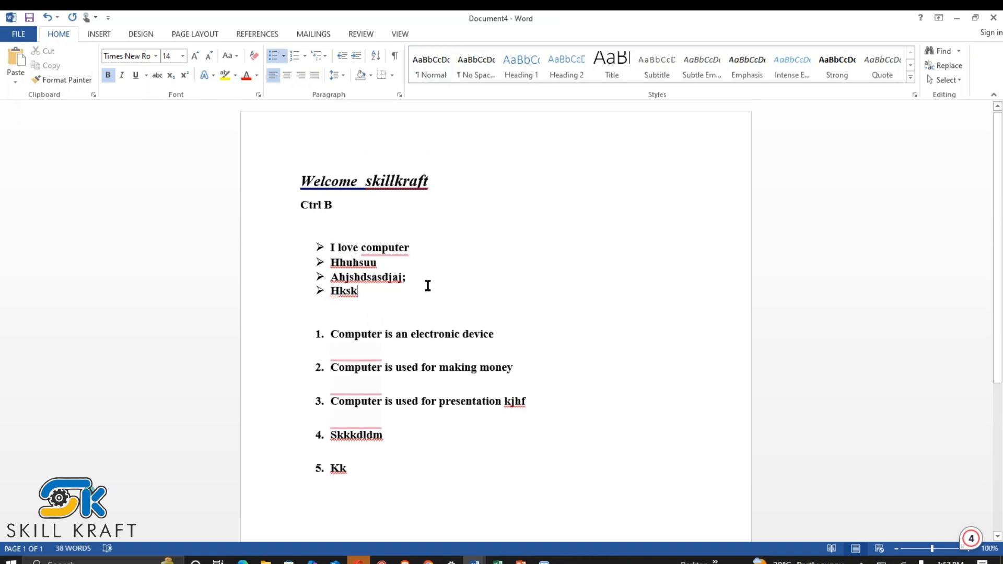
Select the entire contents of the document, check the extent of the selection, and deselect everything
key("ctrl+a")
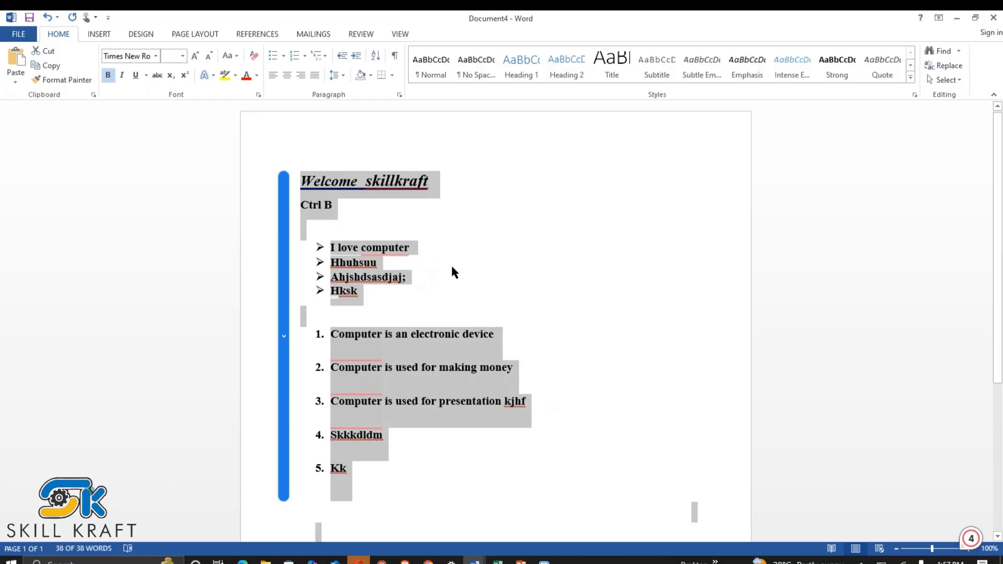
left_click(442, 297)
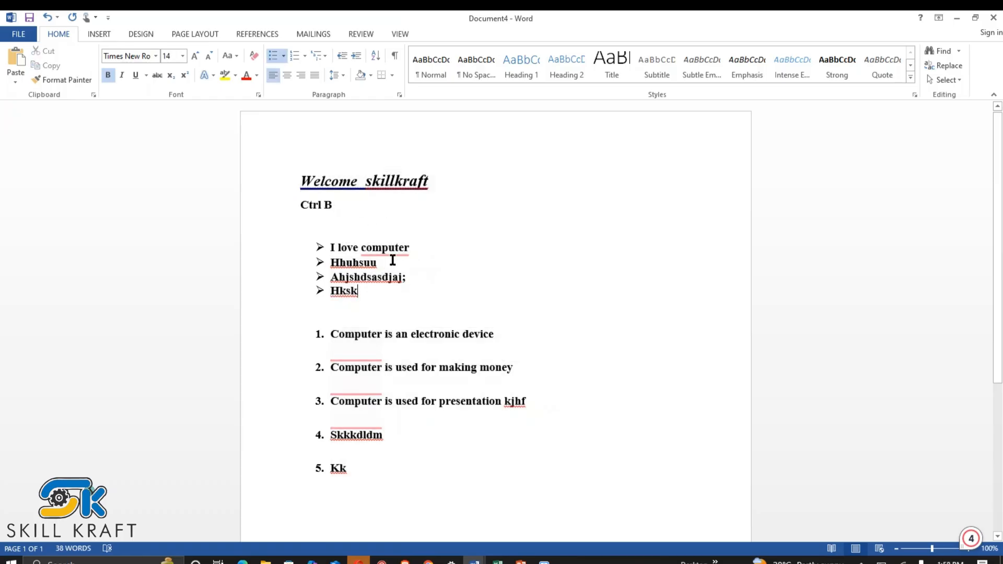
key("ctrl+a")
scroll(403, 361, "down", 5)
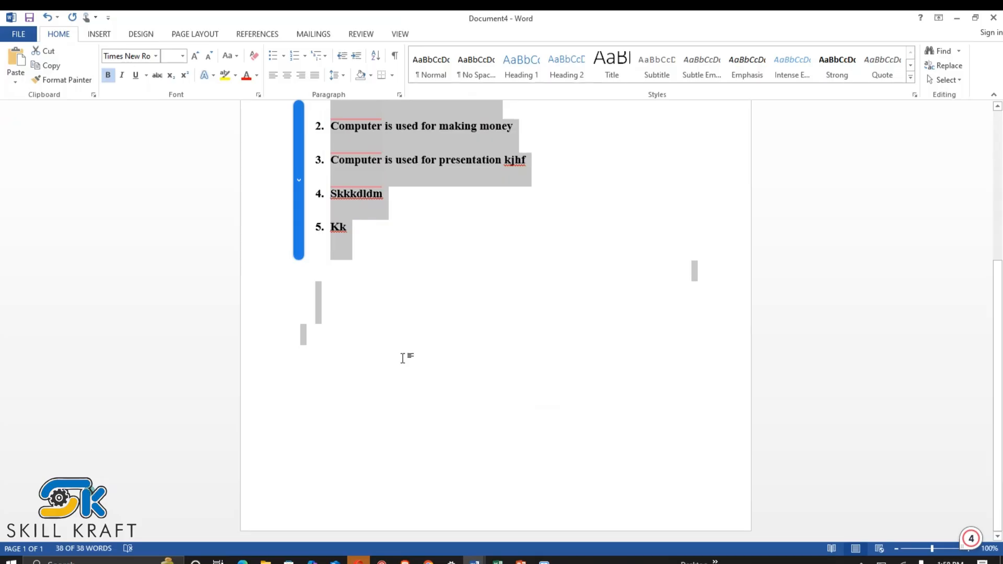
scroll(399, 342, "up", 5)
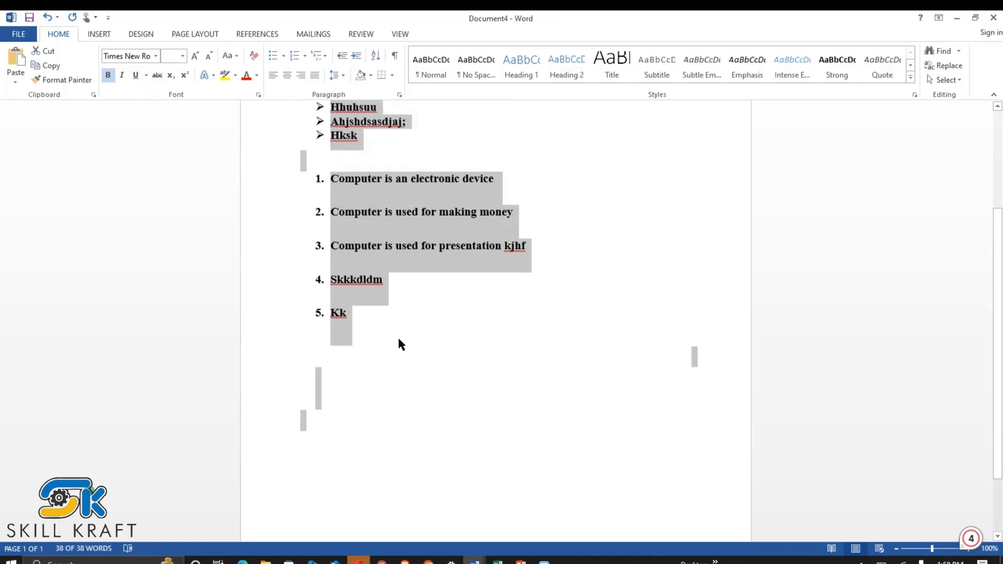
scroll(397, 345, "down", 3)
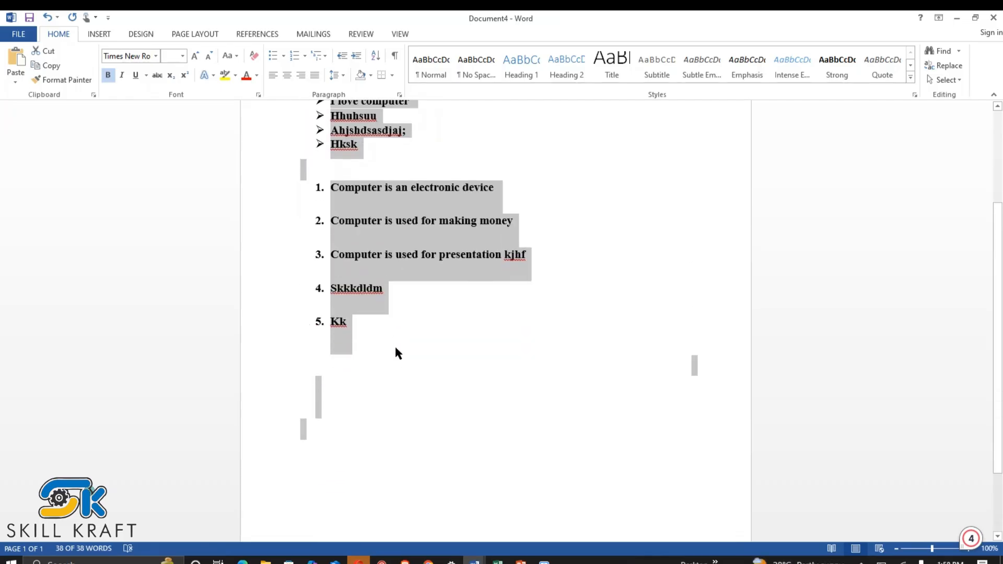
left_click(395, 368)
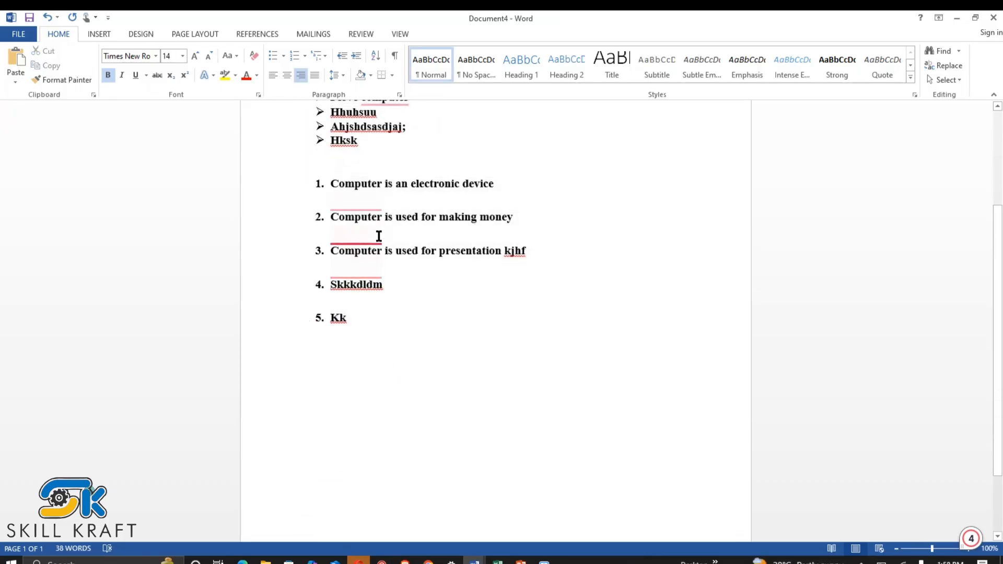
Try removing bold from the "Welcome skillkraft" heading and make both the heading and the "Ctrl B" line bold again
scroll(350, 174, "up", 2)
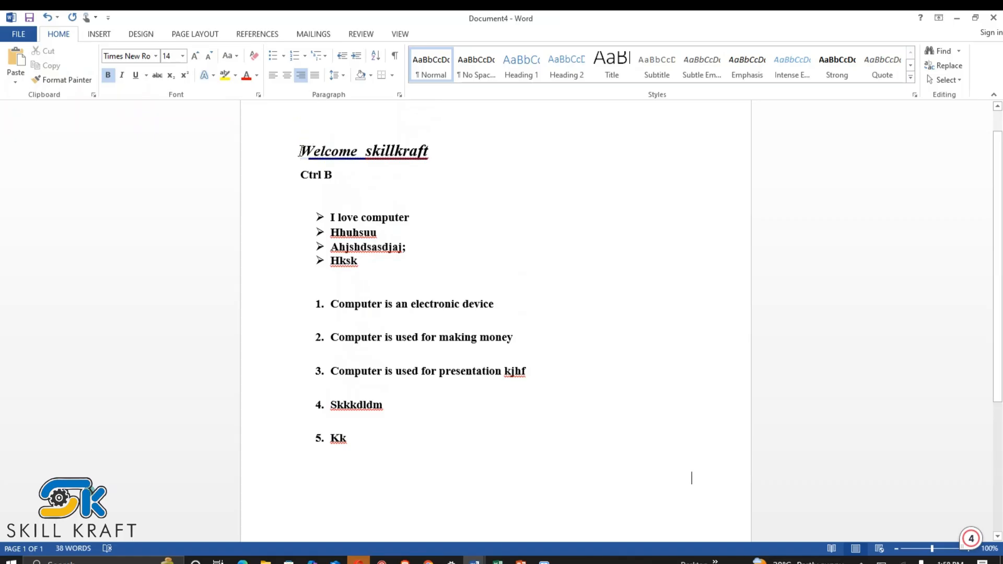
left_click_drag(301, 151, 382, 162)
left_click(376, 183)
left_click_drag(301, 149, 458, 167)
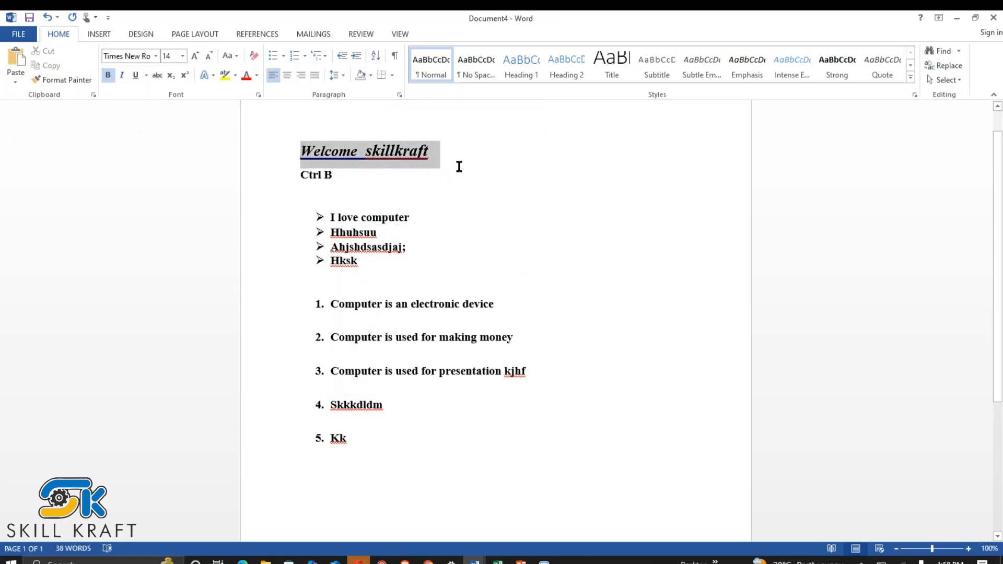
key("ctrl+b")
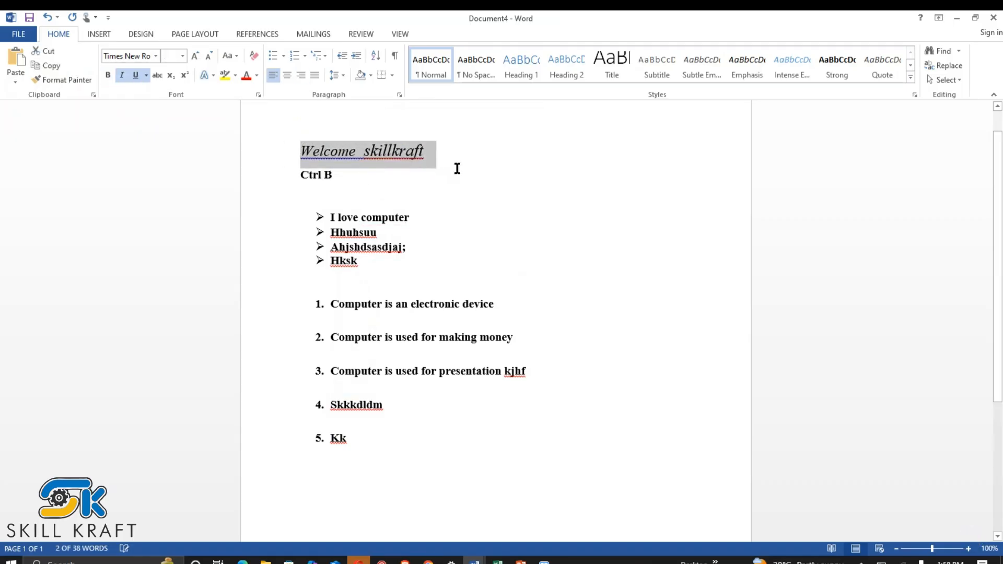
left_click(497, 179)
left_click_drag(284, 150, 286, 178)
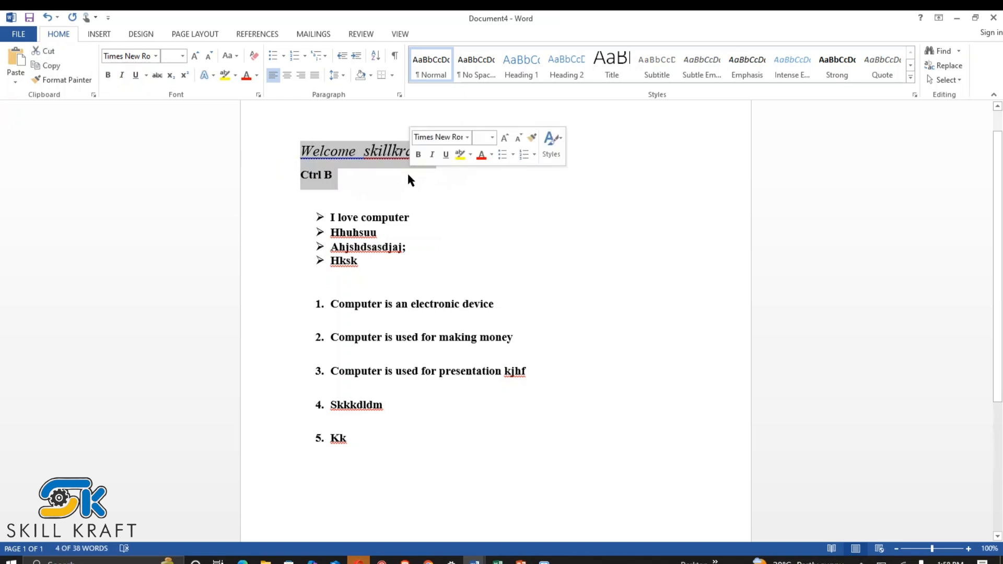
key("ctrl+b")
Remove bold formatting from all text in the document
key("ctrl+a")
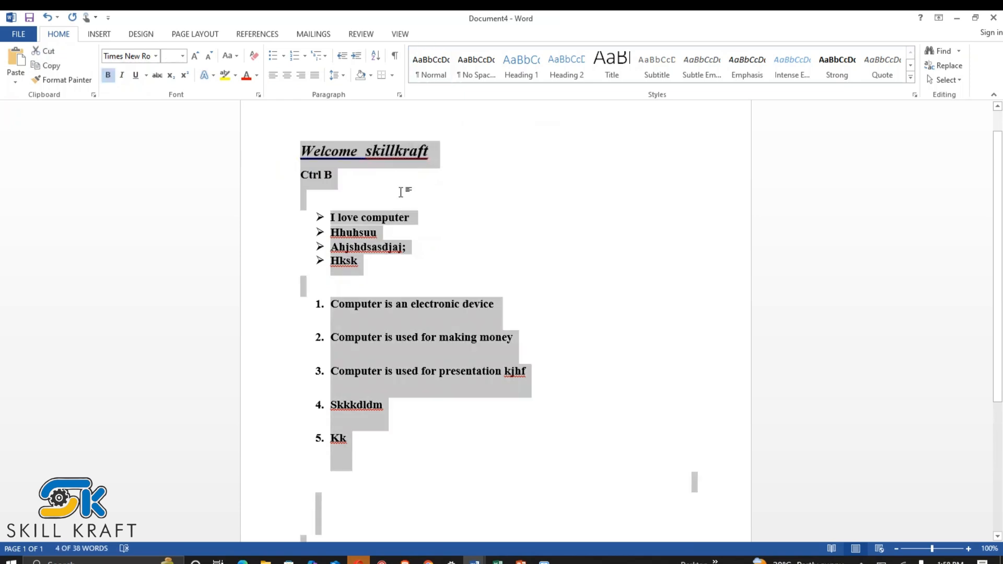
key("ctrl+b")
left_click(377, 193)
Apply bold to the "Welcome skillkraft" heading and the "Ctrl B" line
left_click_drag(281, 155, 433, 181)
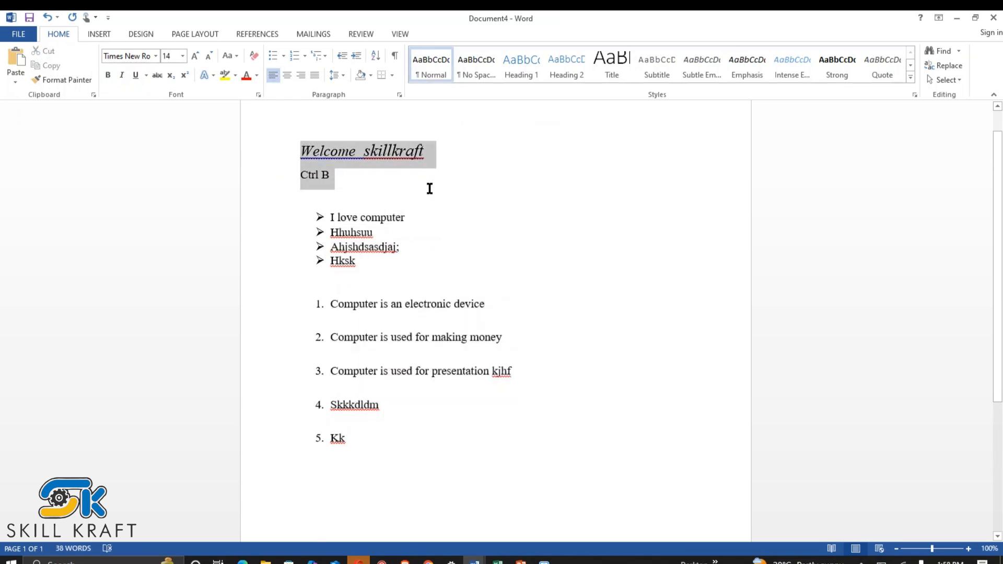
key("ctrl+b")
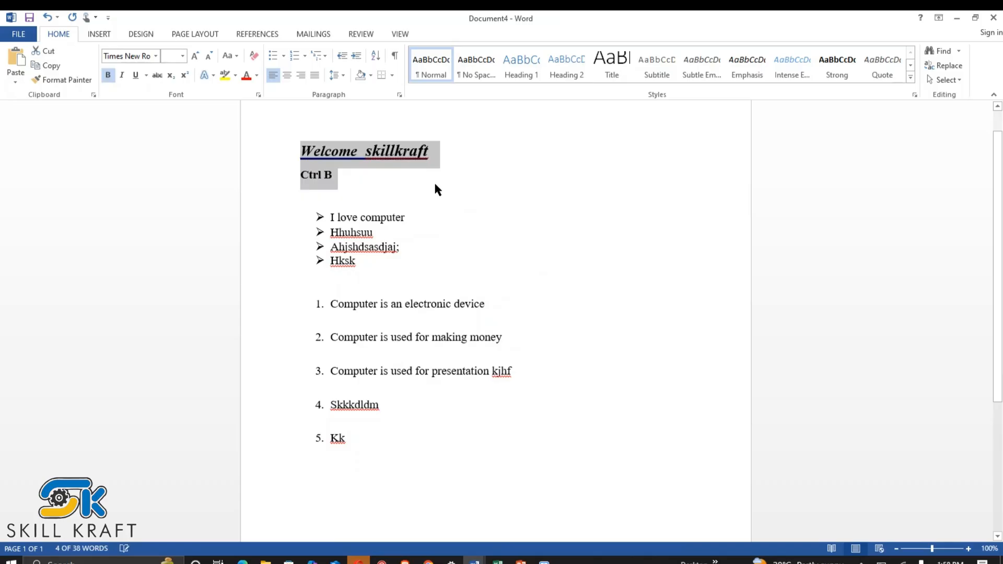
left_click(404, 195)
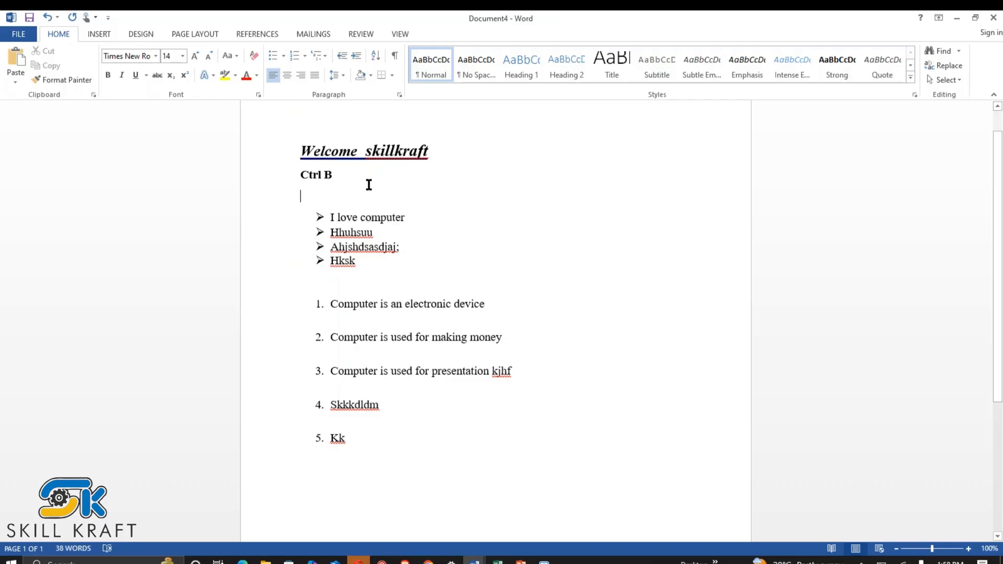
Copy the complete "Welcome skillkraft" heading line to the clipboard
left_click(300, 149)
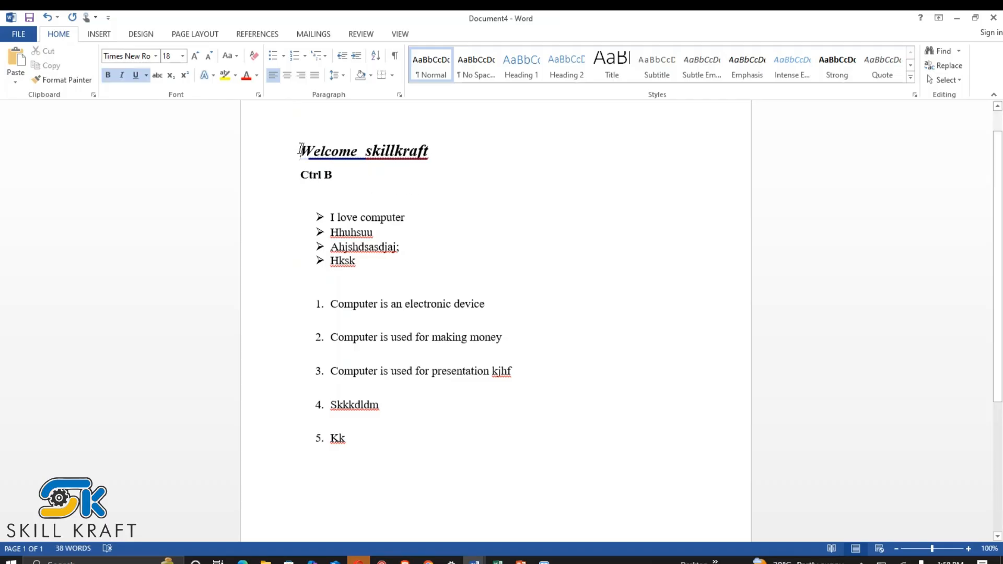
left_click(420, 183)
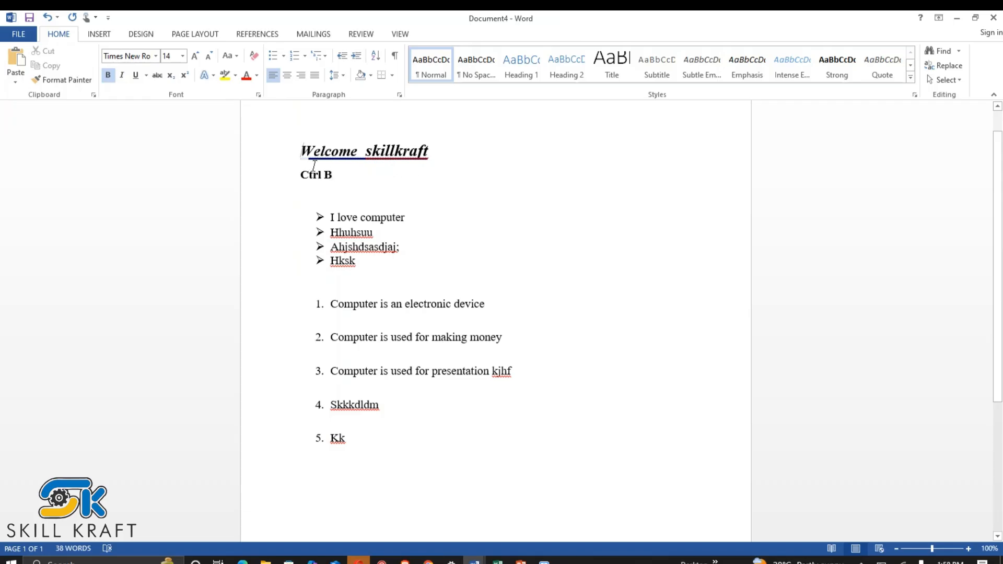
left_click_drag(314, 167, 383, 176)
left_click(468, 193)
left_click_drag(310, 156, 440, 156)
key("ctrl+c")
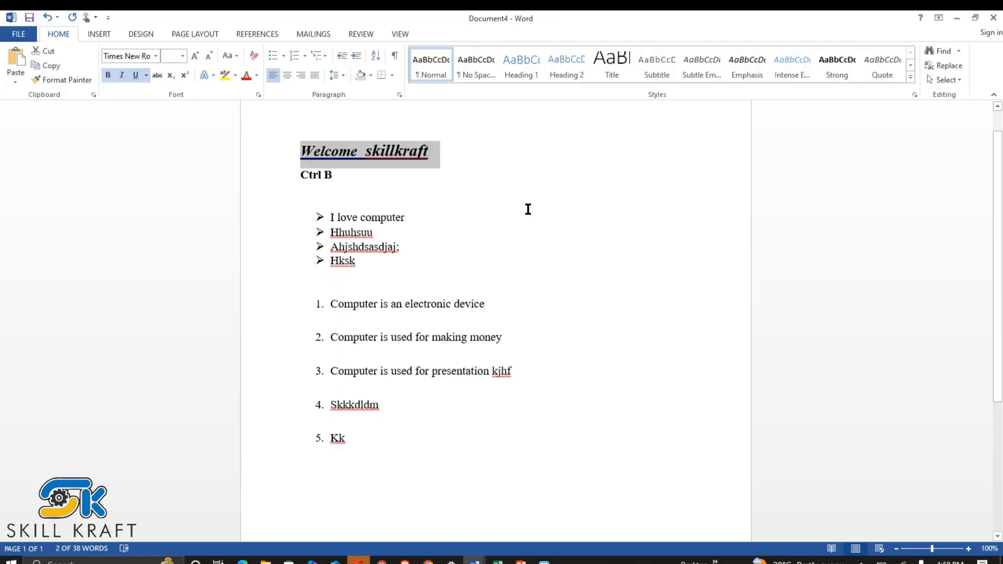
Insert an unnumbered empty line below the item "Kk" at the end of the numbered list
scroll(511, 419, "down", 1)
left_click(495, 407)
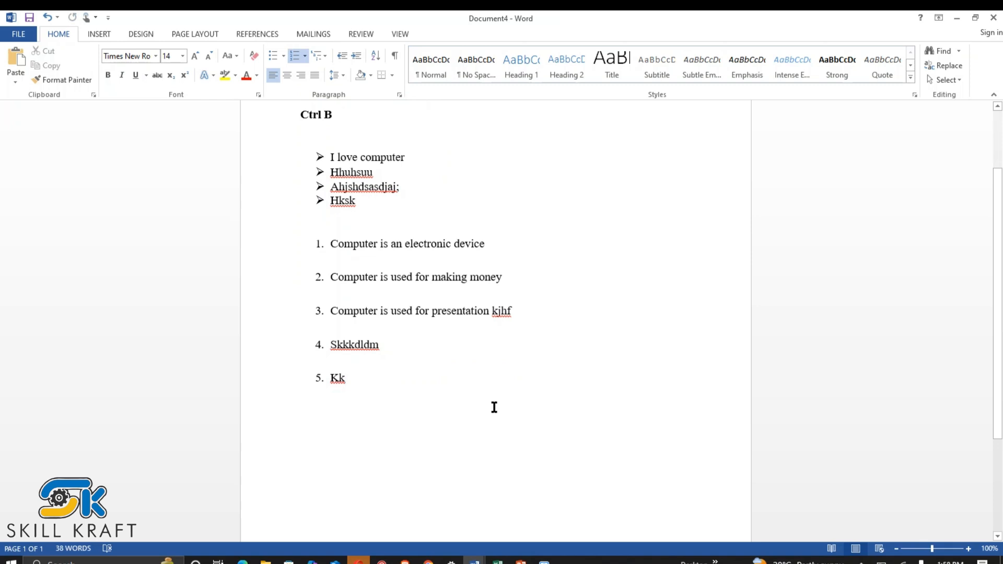
key("Return")
key("BackSpace")
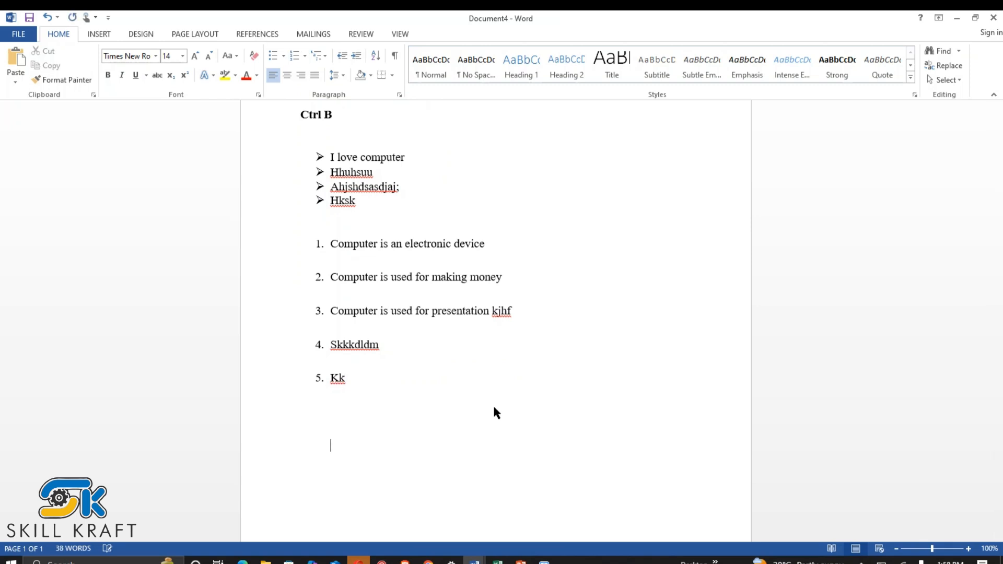
Try pasting the copied heading onto the empty line below the numbered list and undo the paste
key("ctrl+v")
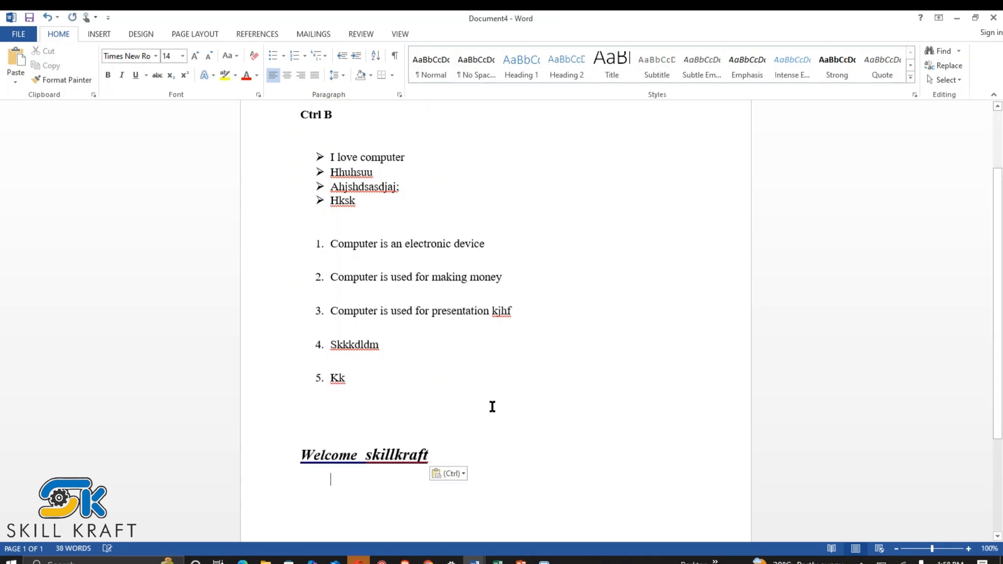
scroll(484, 413, "up", 2)
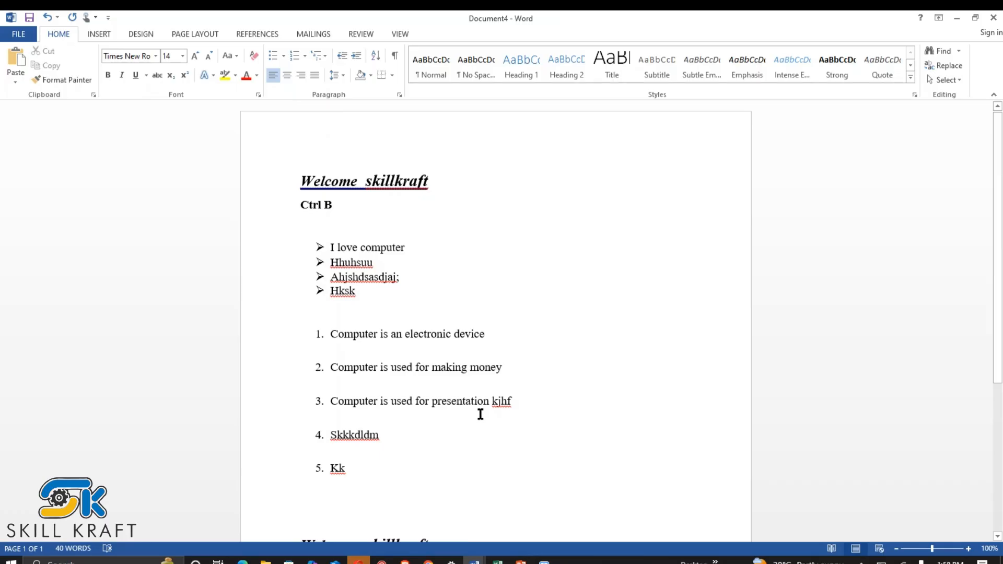
scroll(470, 412, "down", 6)
key("ctrl+z")
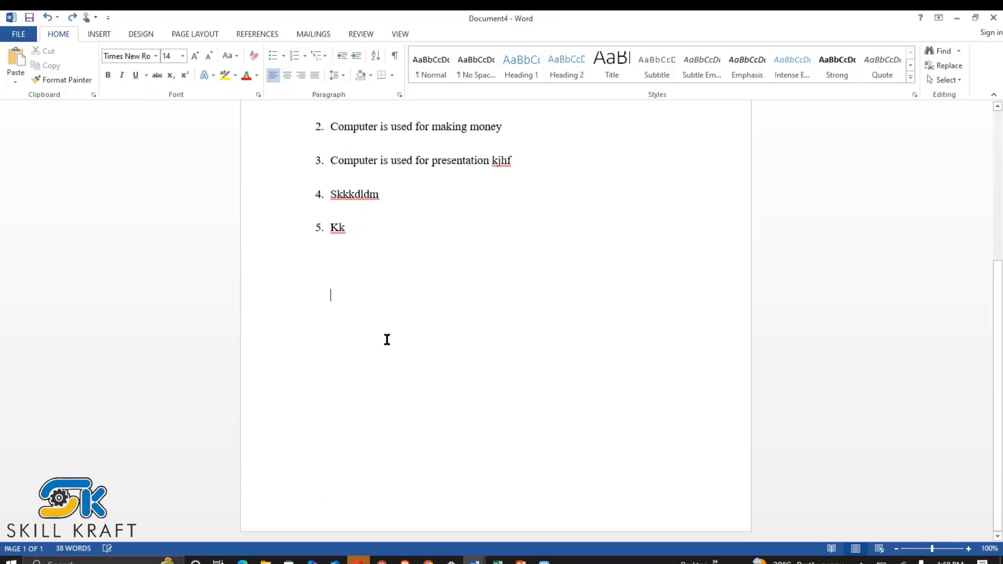
Paste the copied heading as text only on the empty line below the numbered list, and undo and redo the paste
right_click(365, 298)
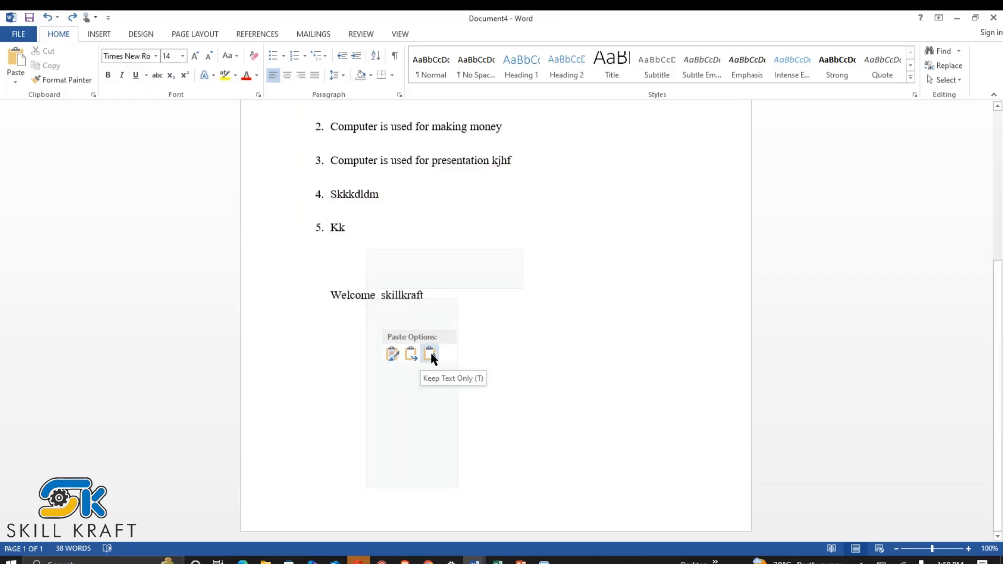
left_click(429, 355)
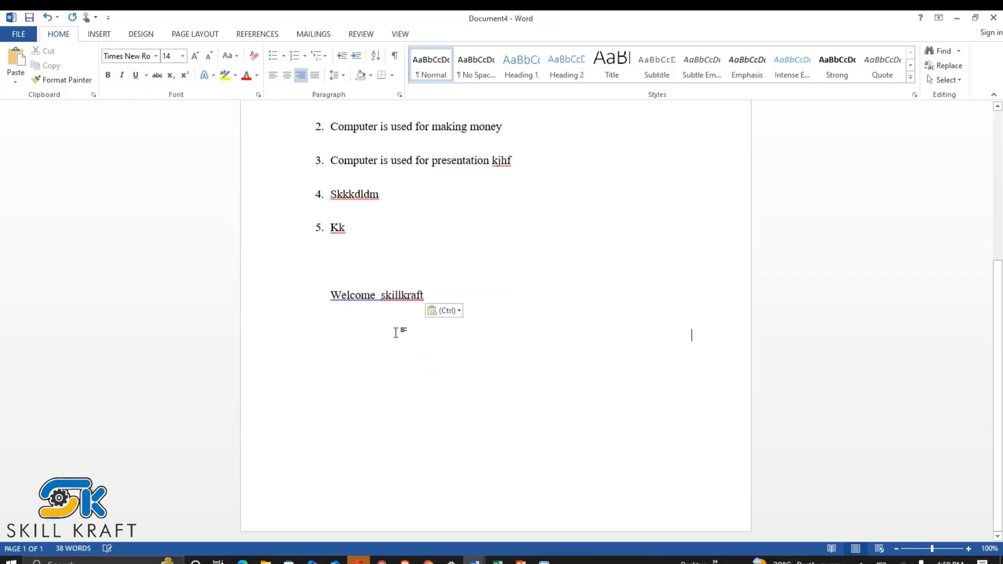
key("ctrl+z")
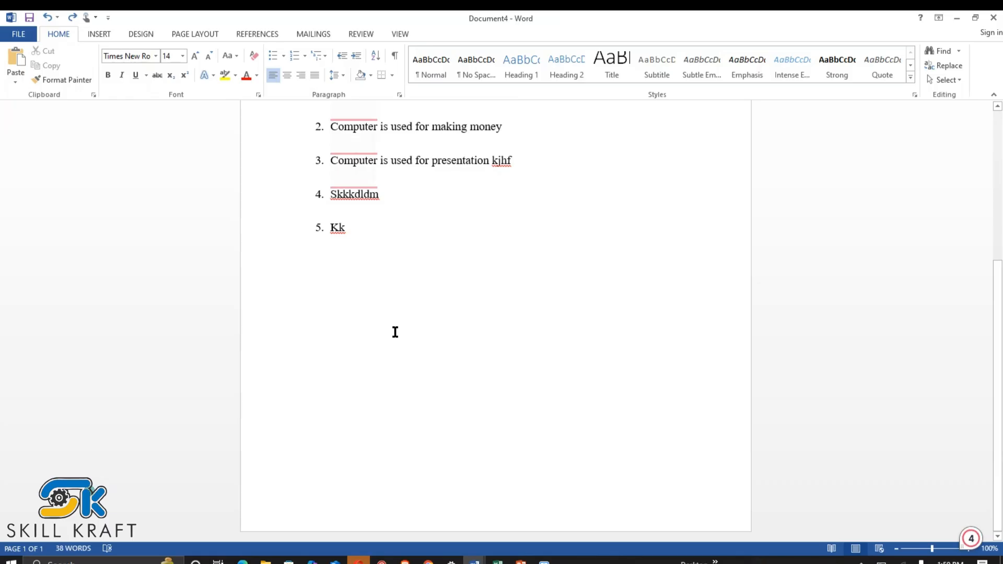
key("ctrl+y")
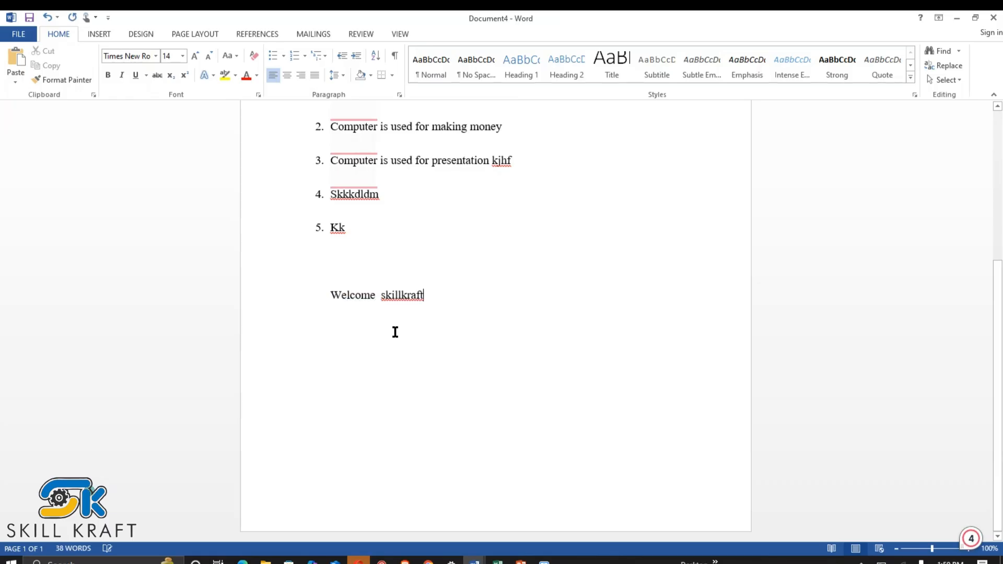
Examine the available fonts and sizes in the Font dialog and close it without applying any change
scroll(401, 322, "up", 5)
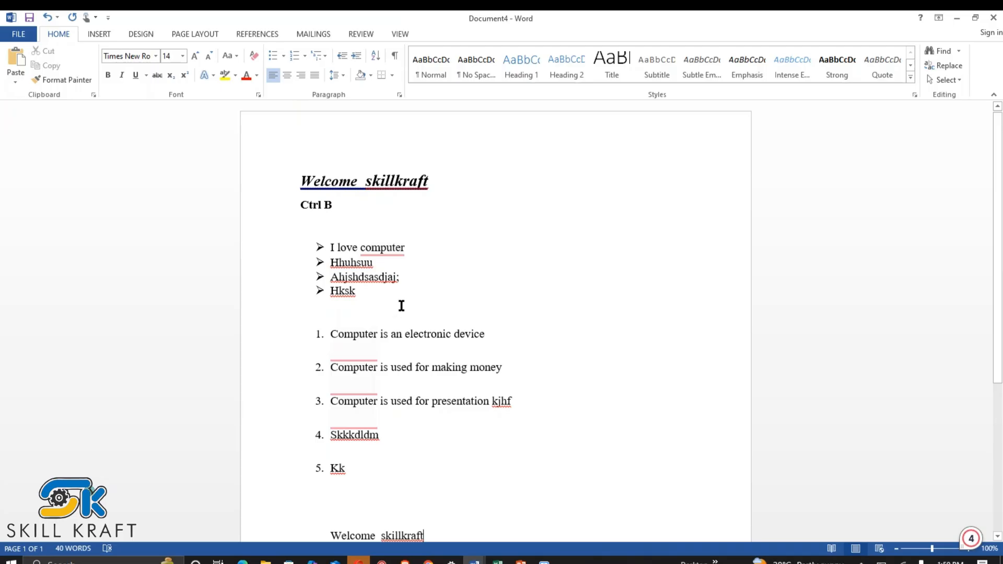
scroll(413, 302, "down", 1)
scroll(413, 302, "up", 1)
scroll(423, 288, "down", 1)
scroll(424, 289, "up", 1)
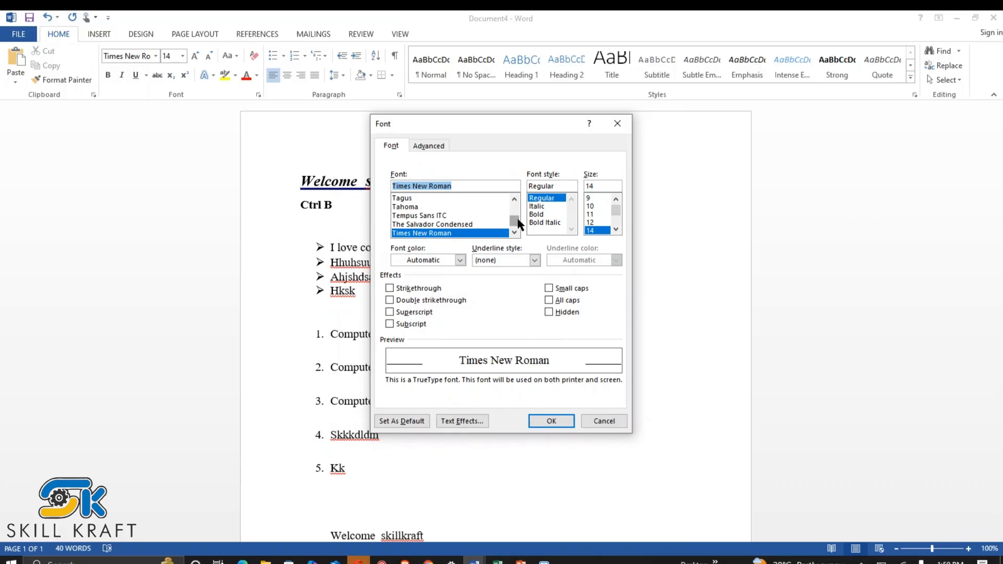
left_click_drag(516, 219, 519, 212)
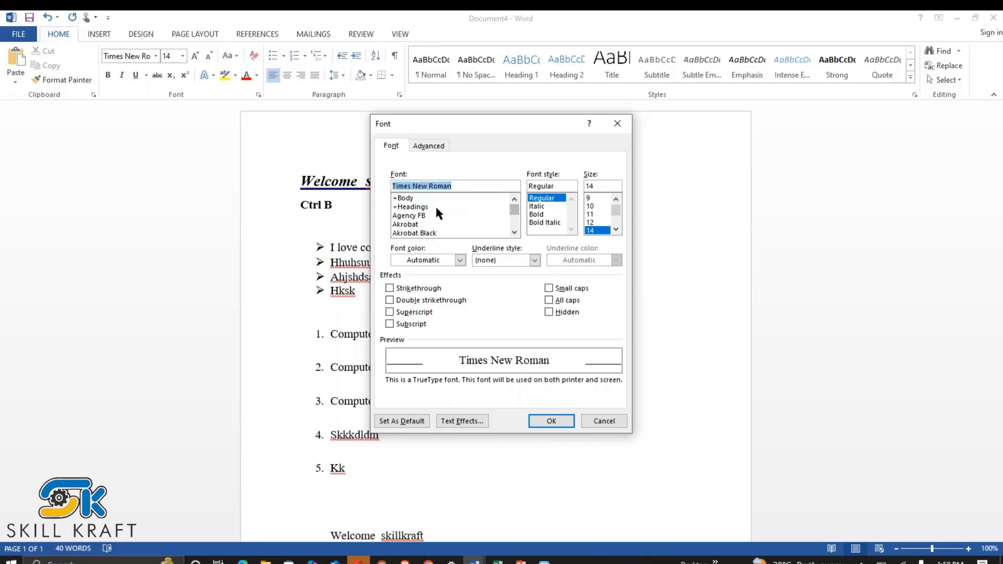
left_click(513, 231)
left_click(512, 231)
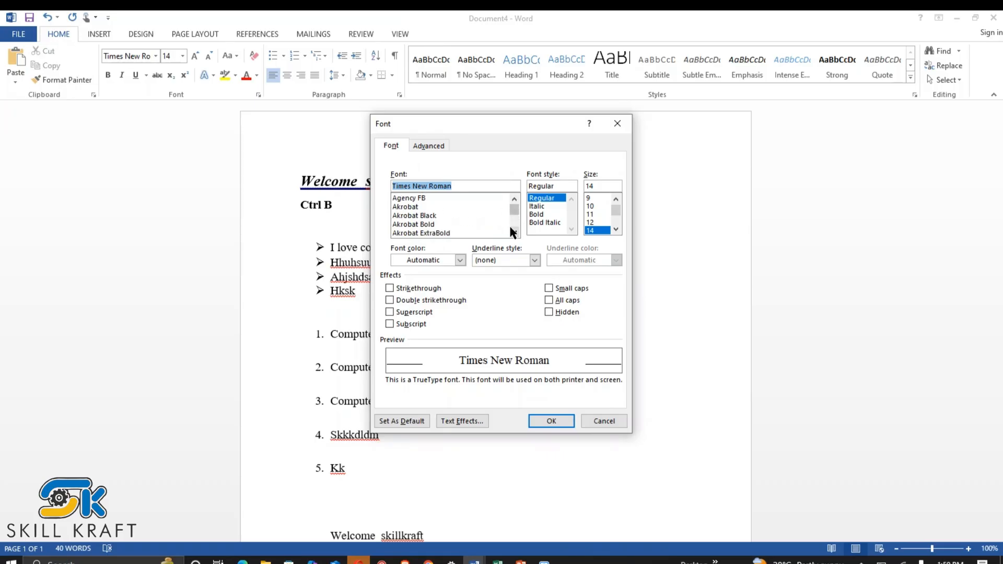
left_click(512, 231)
left_click(512, 231)
left_click(513, 231)
left_click(512, 231)
left_click(513, 231)
left_click(513, 232)
left_click(512, 231)
left_click(512, 231)
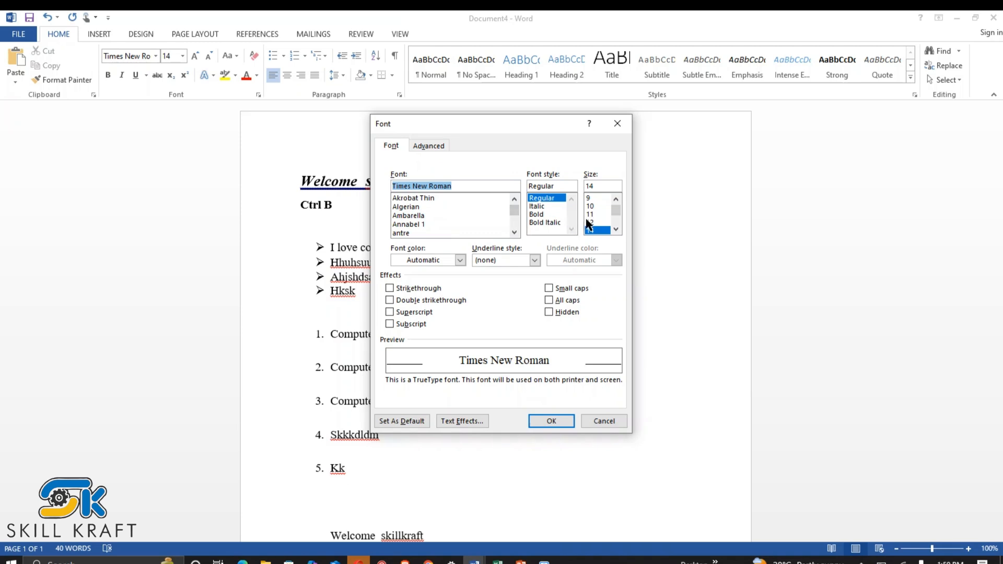
left_click_drag(620, 207, 620, 218)
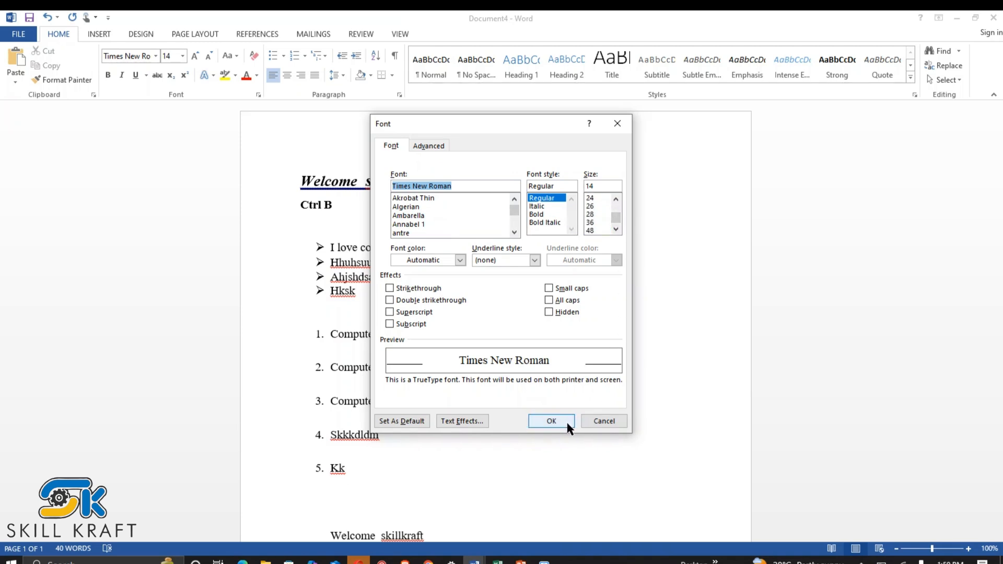
left_click(595, 421)
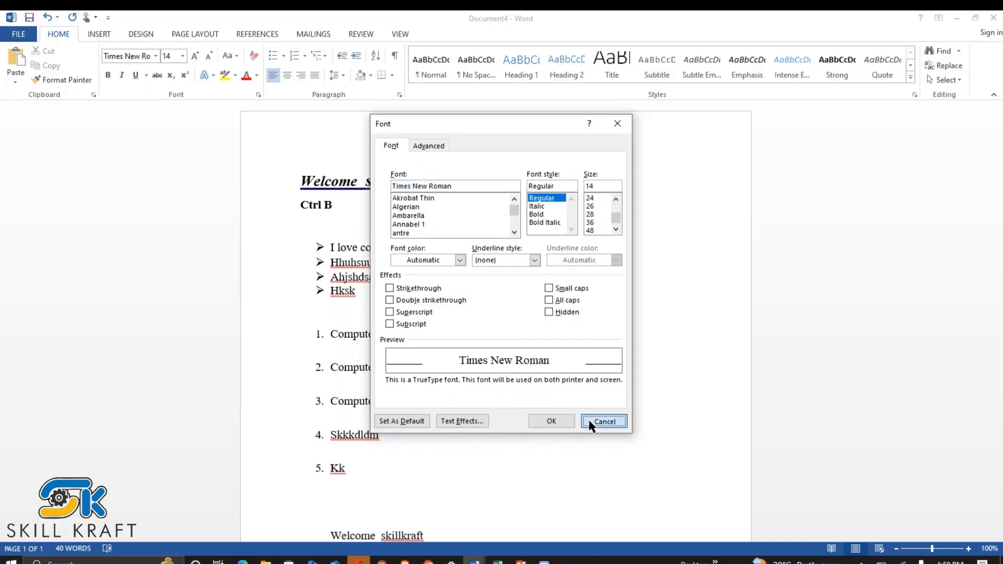
scroll(492, 441, "down", 4)
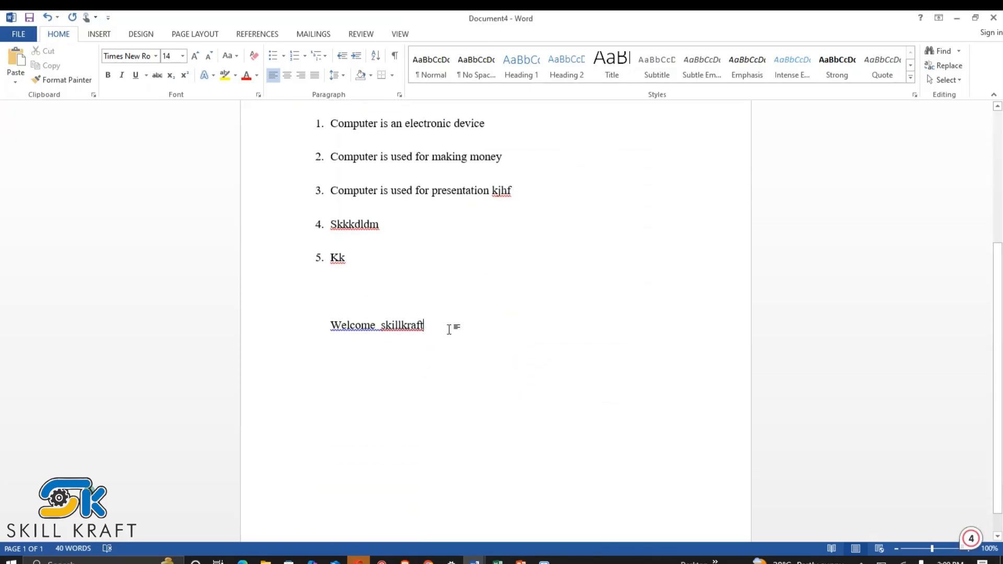
left_click(391, 292)
scroll(392, 294, "up", 4)
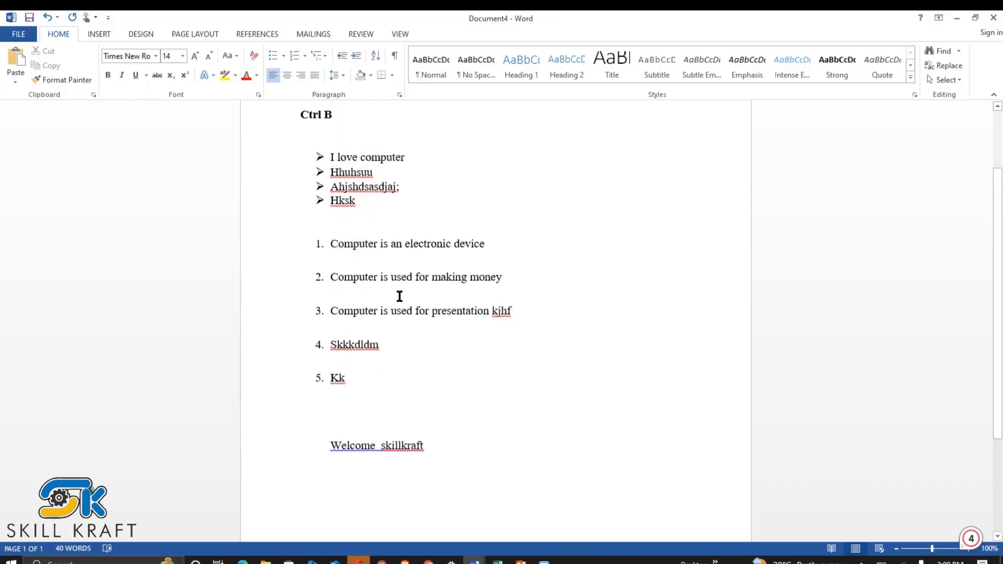
scroll(400, 296, "up", 1)
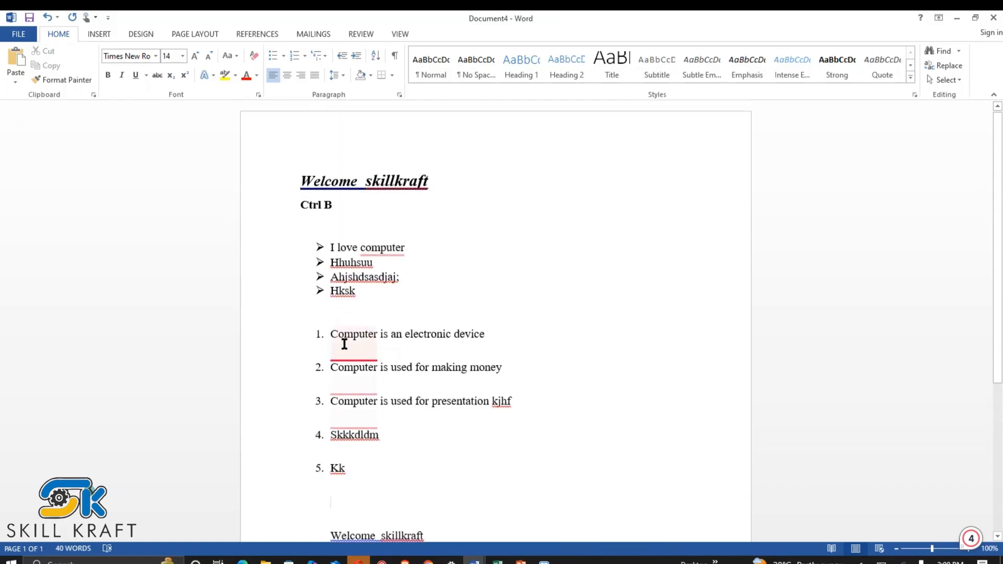
mouse_move(339, 346)
left_click(426, 334)
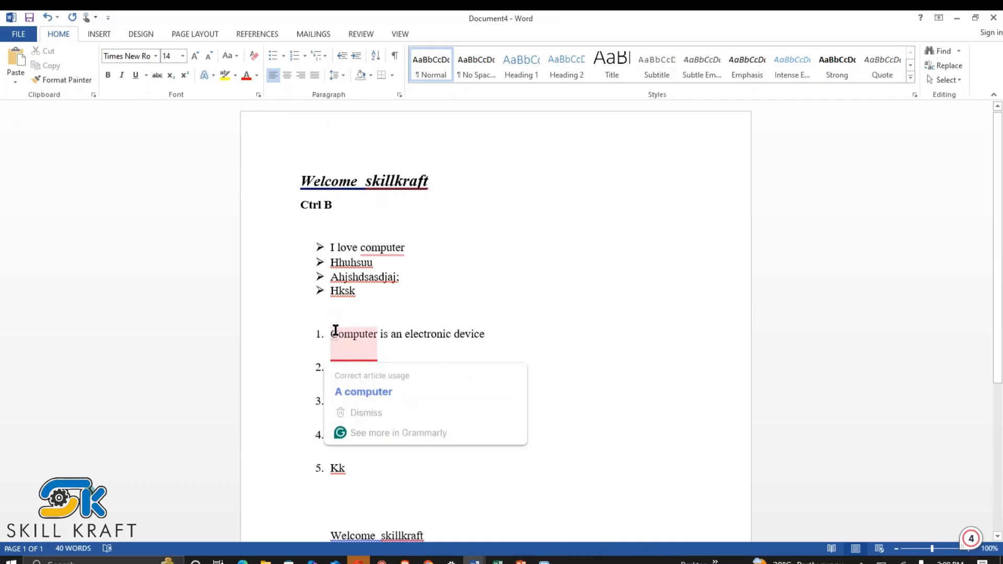
left_click(378, 332)
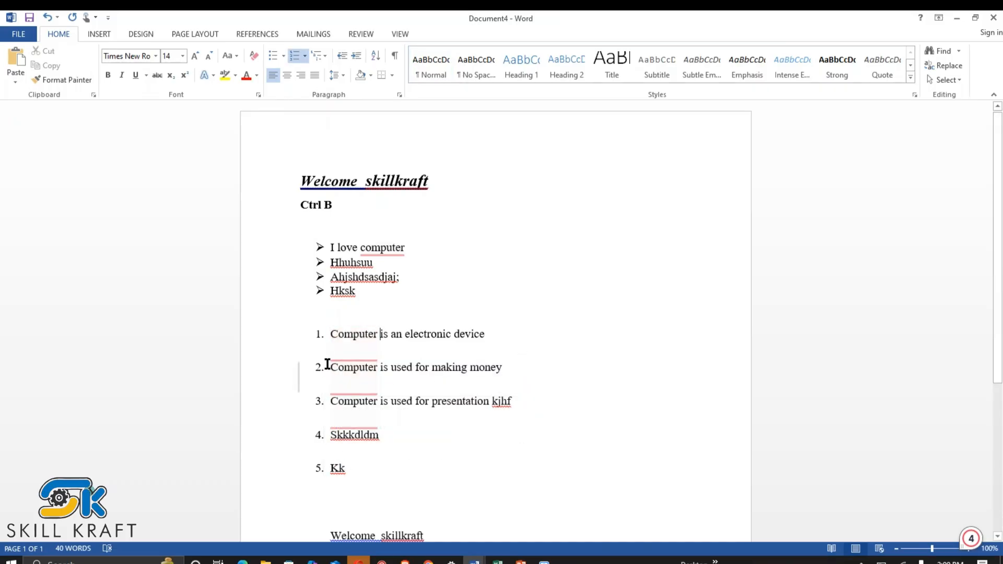
Center the second numbered item, "Computer is used for making money"
mouse_move(330, 365)
left_click_drag(333, 365, 510, 369)
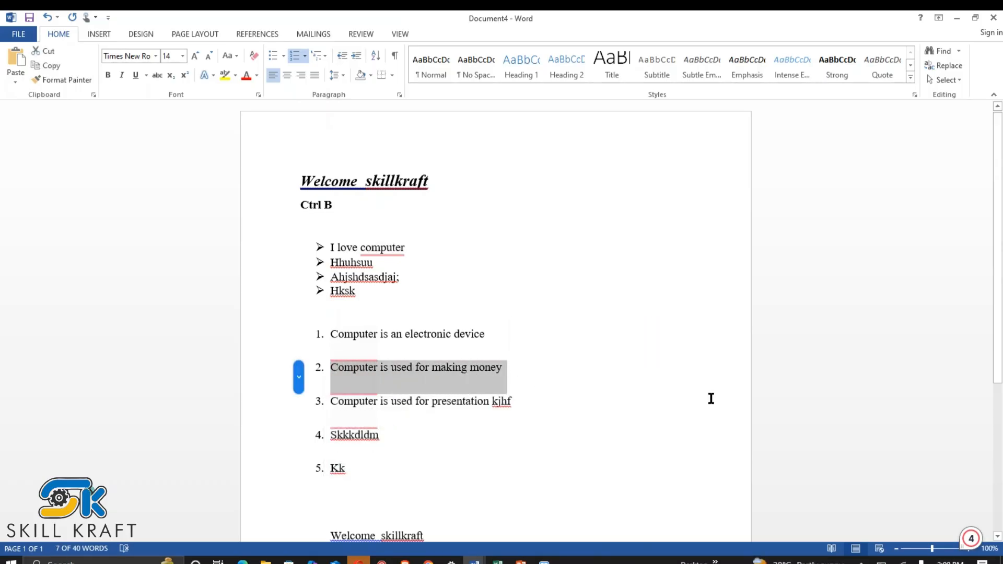
key("ctrl+e")
left_click(674, 417)
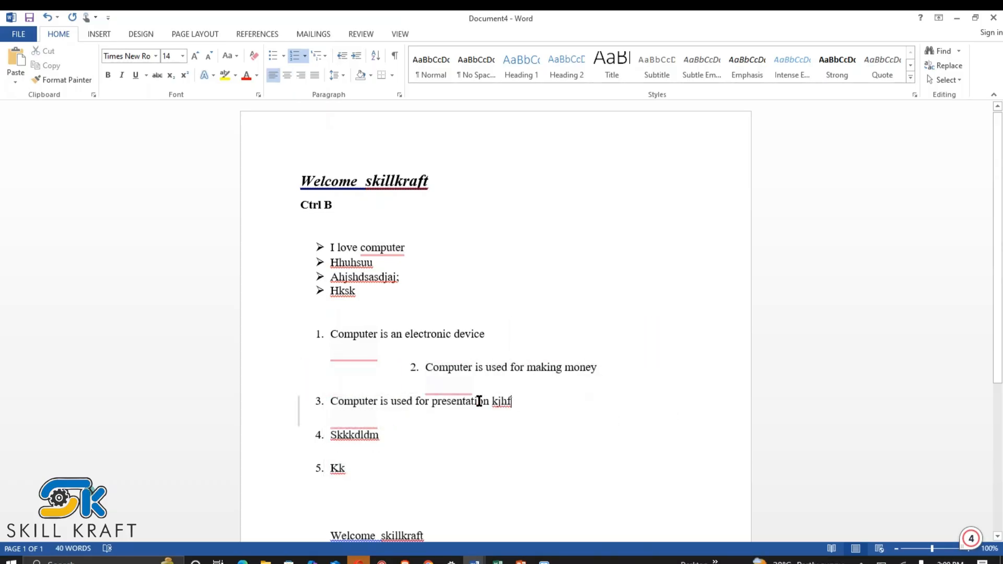
Append "A computer" directly to the end of the pasted "Welcome skillkraft" line below the numbered list
mouse_move(426, 373)
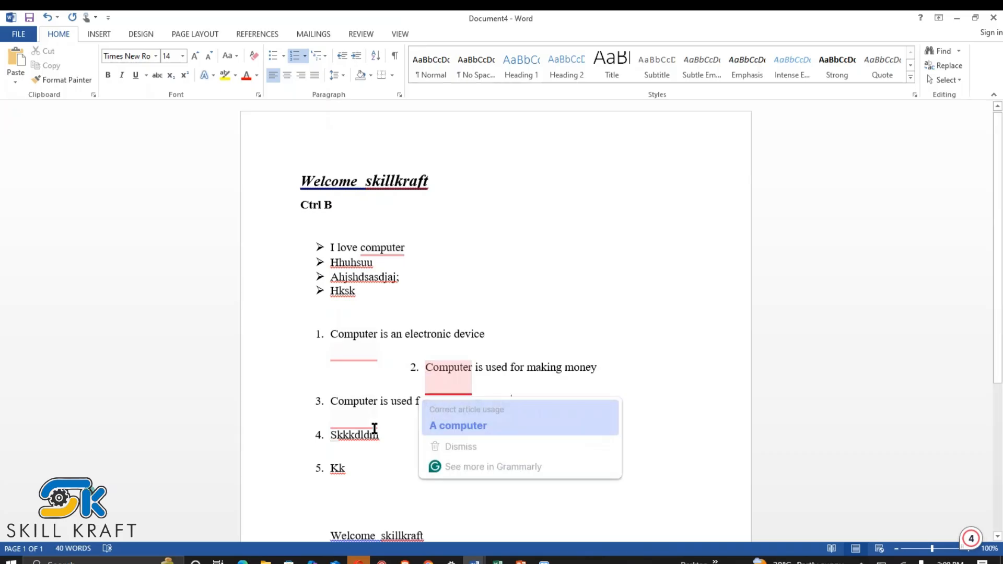
left_click(396, 437)
scroll(397, 434, "down", 5)
left_click(455, 311)
type("A computer")
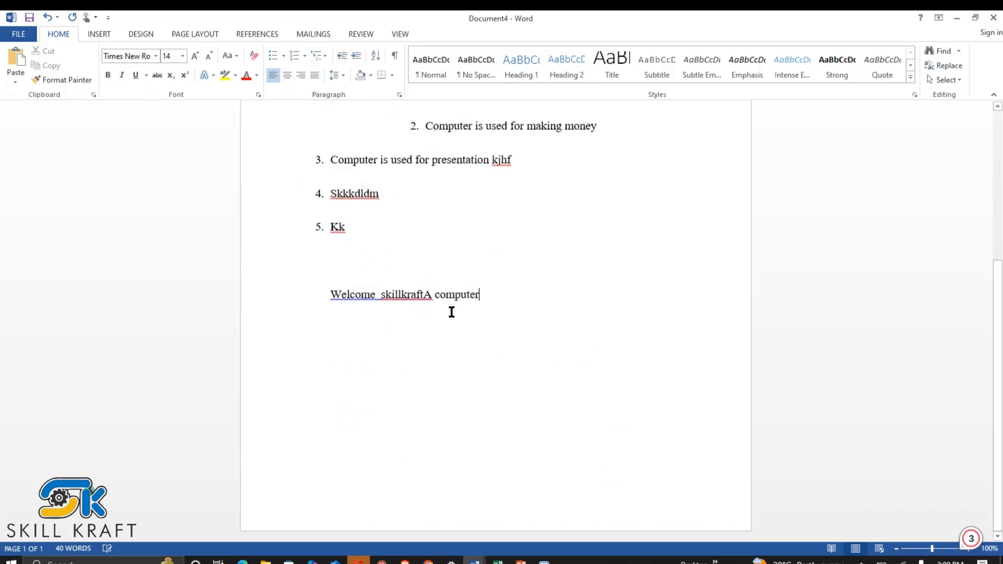
Apply italic to the first numbered item, "Computer is an electronic device"
scroll(455, 340, "up", 5)
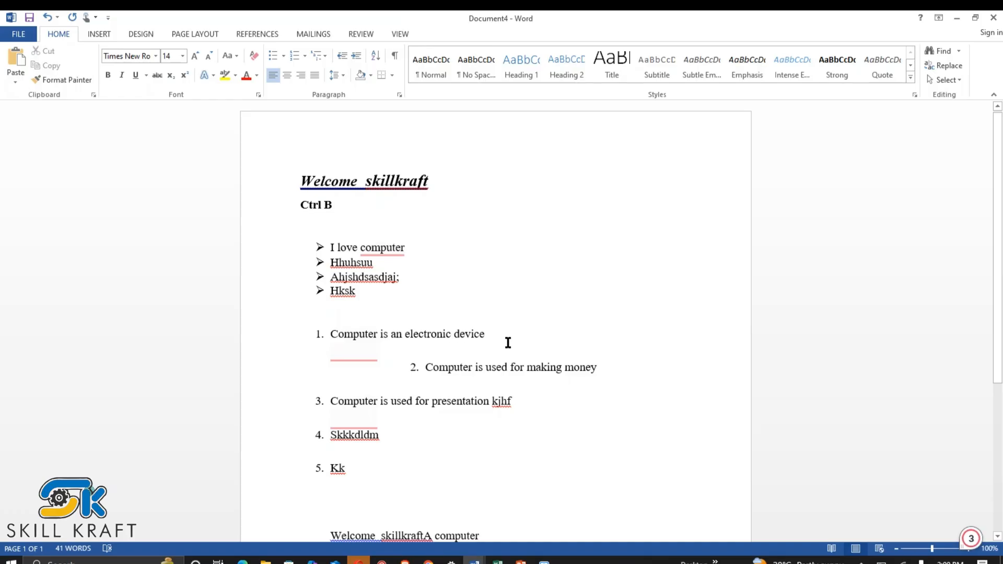
left_click(441, 308)
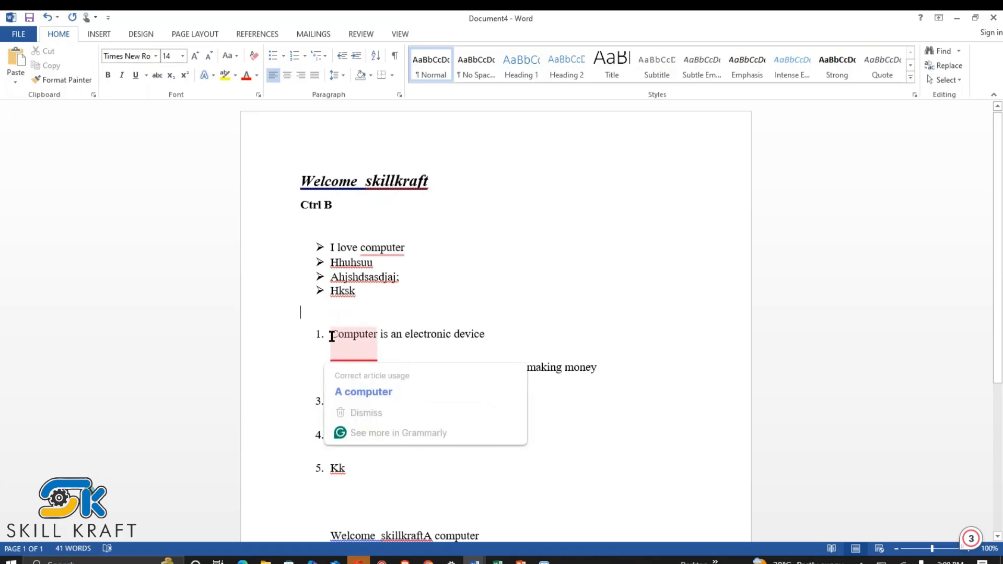
mouse_move(339, 334)
left_click(331, 334)
left_click_drag(360, 337, 502, 335)
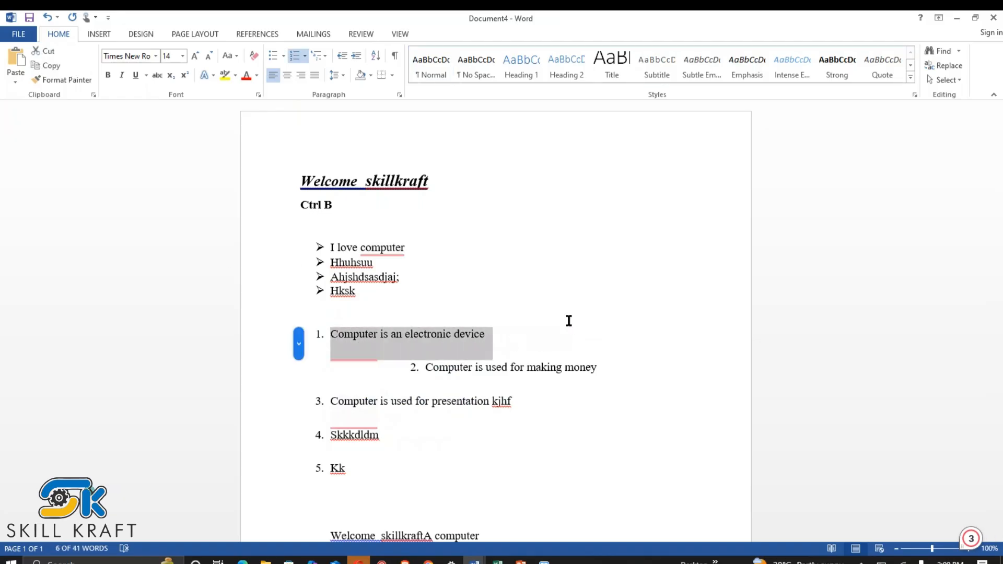
key("ctrl+i")
left_click(549, 346)
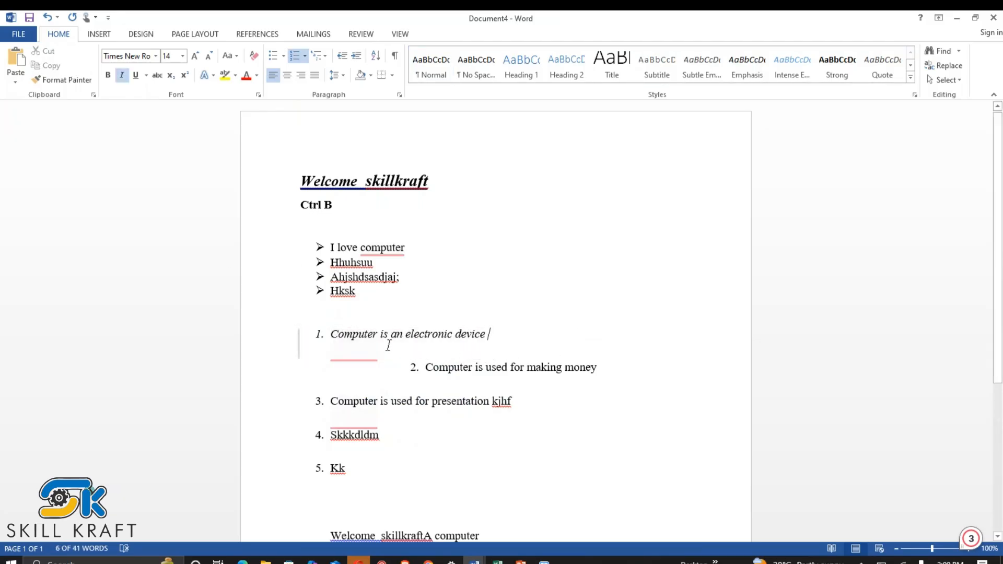
mouse_move(330, 336)
left_click(376, 342)
scroll(389, 347, "down", 3)
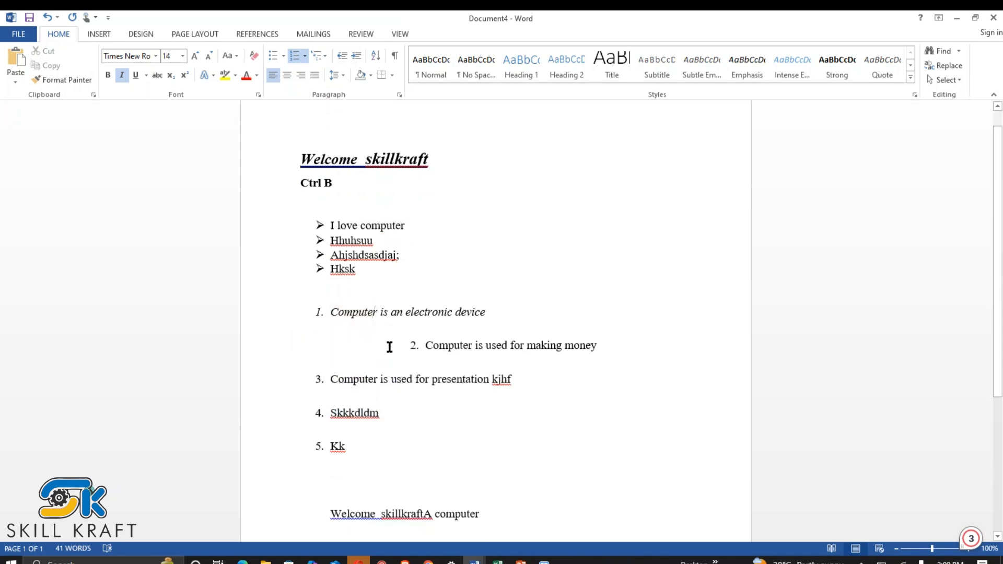
left_click(401, 384)
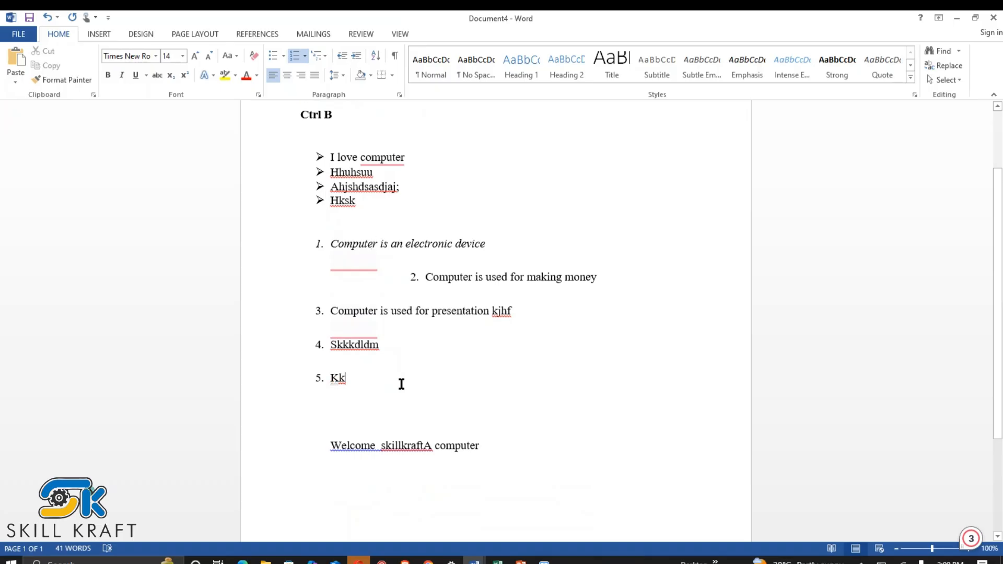
mouse_move(332, 313)
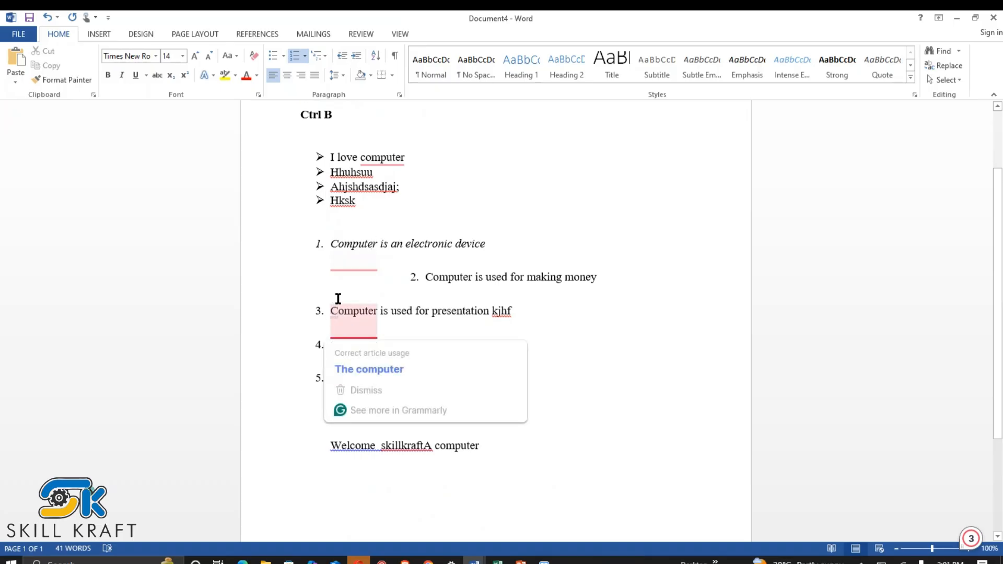
left_click(365, 291)
scroll(369, 289, "up", 3)
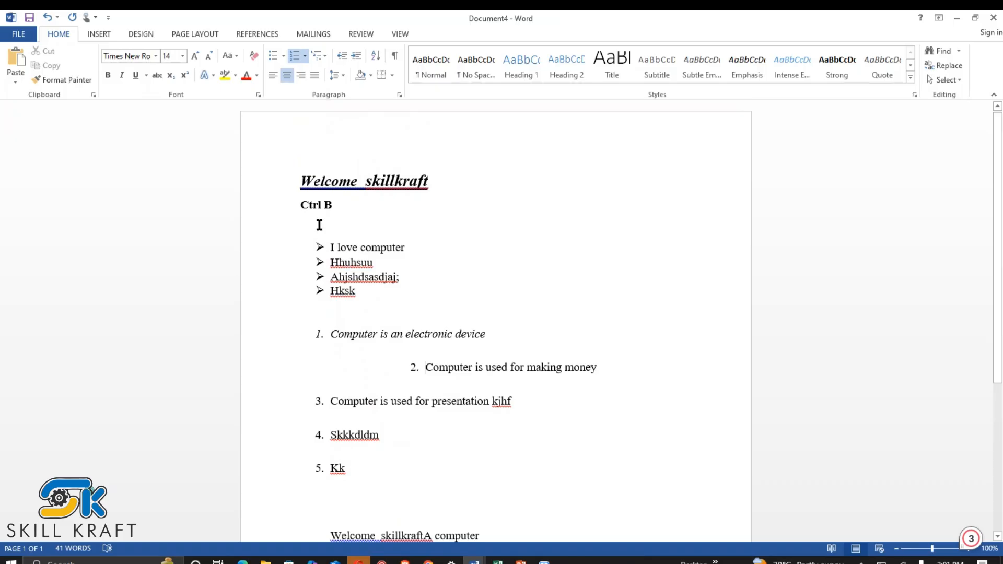
Try justifying and left-aligning the first four numbered items, and undo the alignment change
scroll(404, 437, "down", 3)
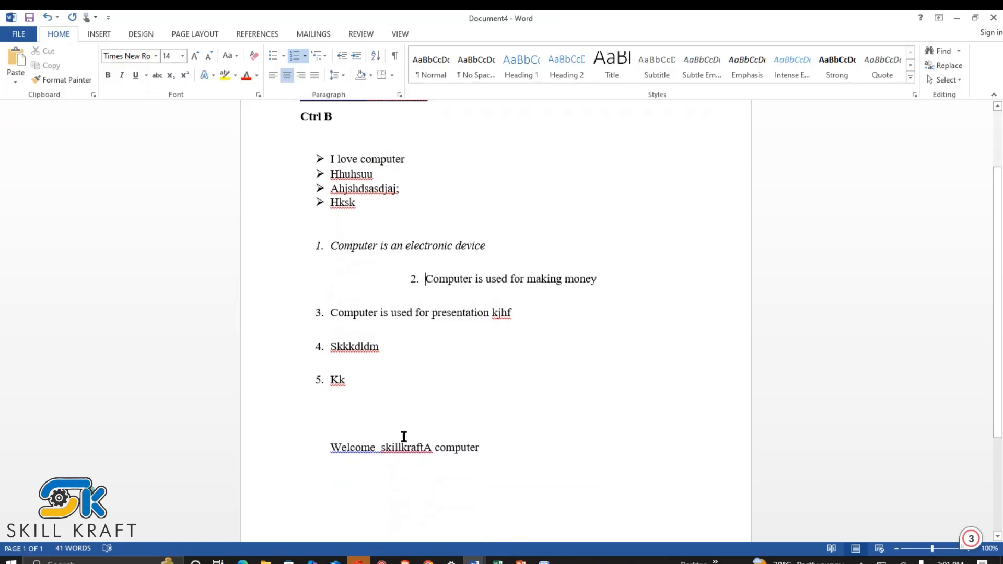
scroll(403, 437, "up", 1)
left_click_drag(335, 294, 424, 400)
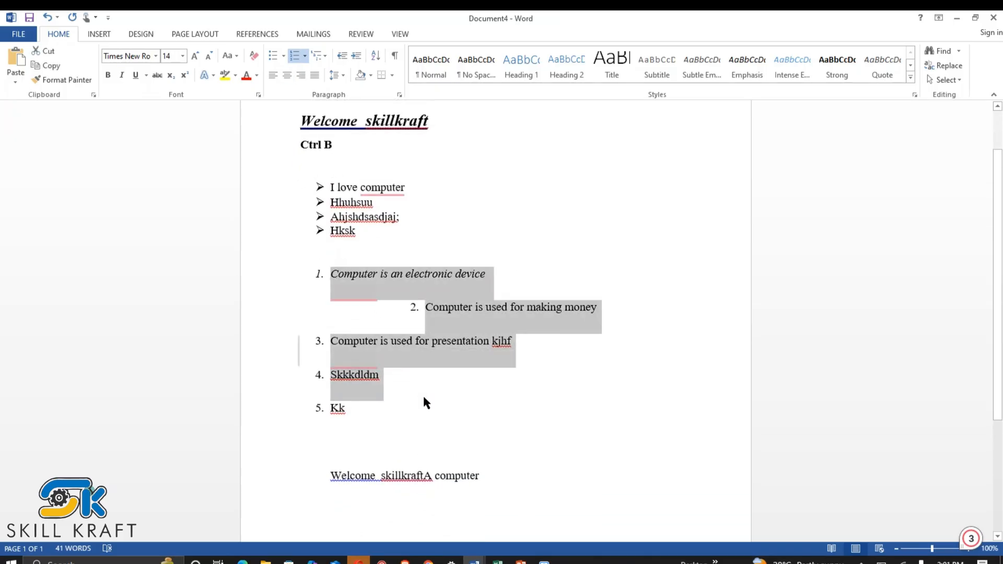
key("ctrl+j")
key("ctrl+l")
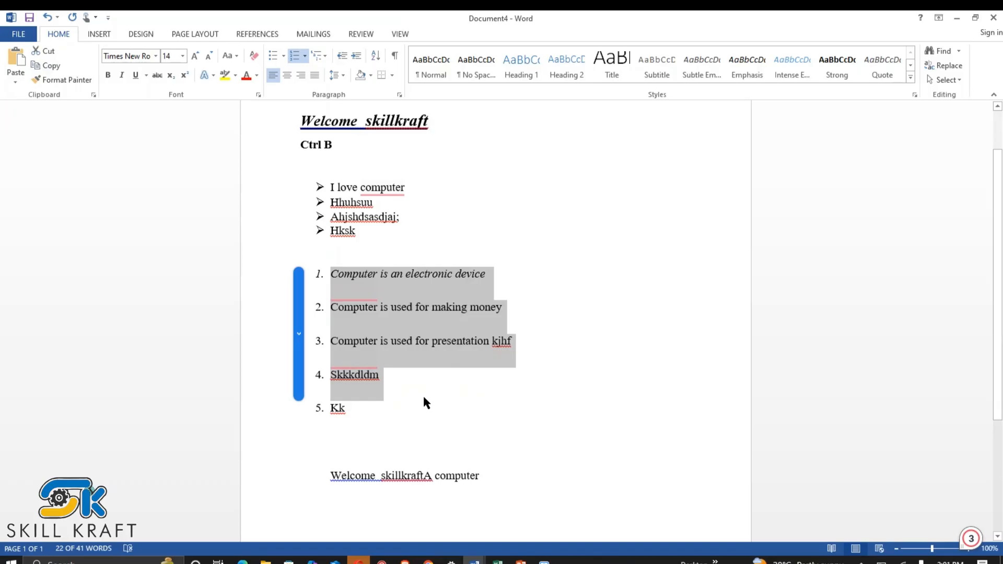
key("ctrl+j")
Justify all five items of the numbered list and clear the selection
left_click(331, 273)
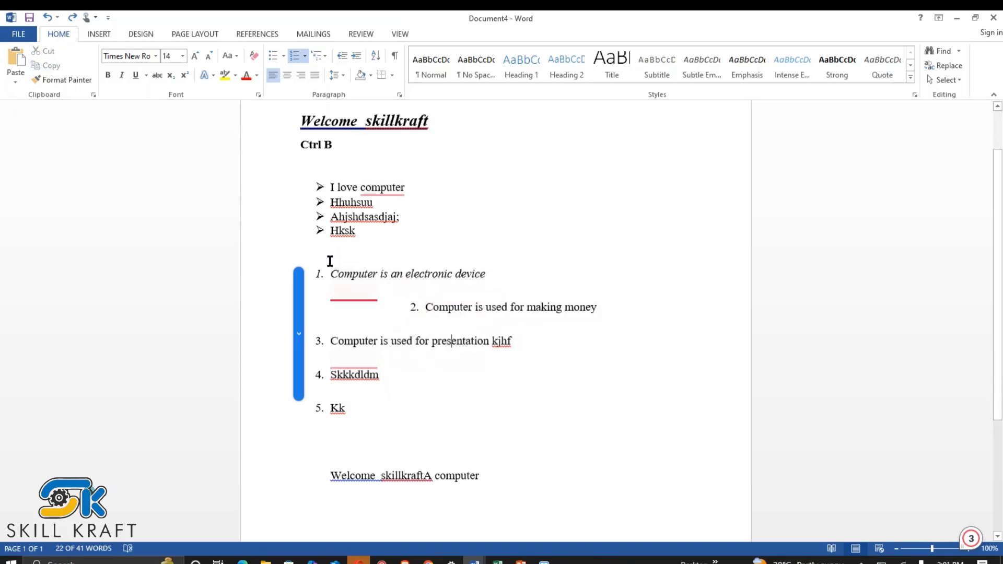
left_click_drag(332, 275, 362, 415)
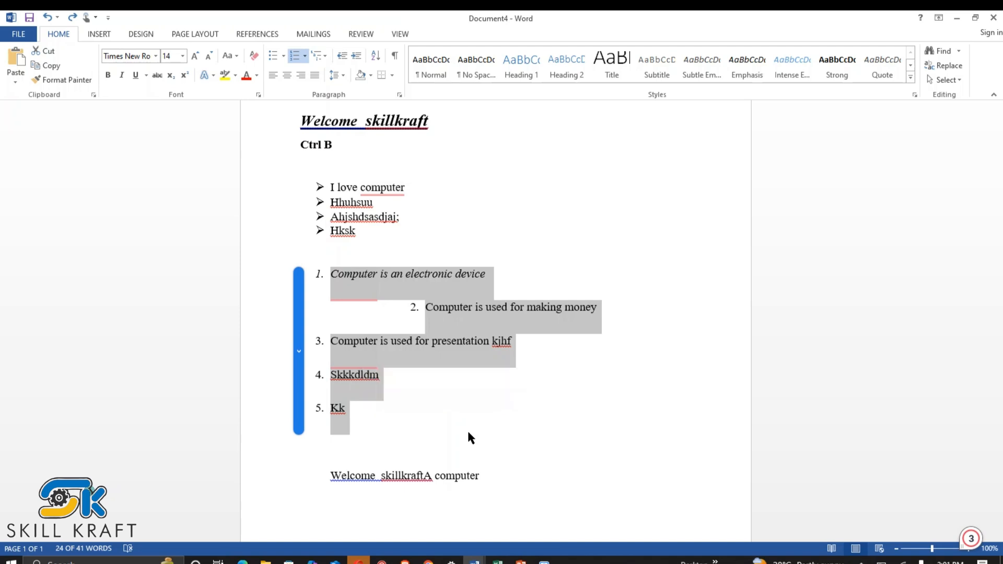
key("ctrl+j")
left_click_drag(467, 428, 458, 411)
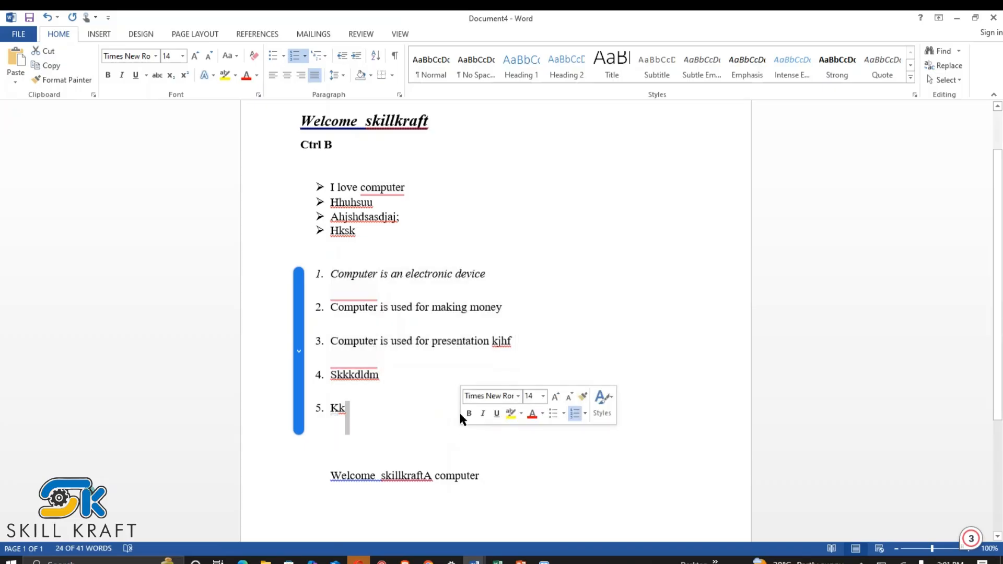
left_click(393, 313)
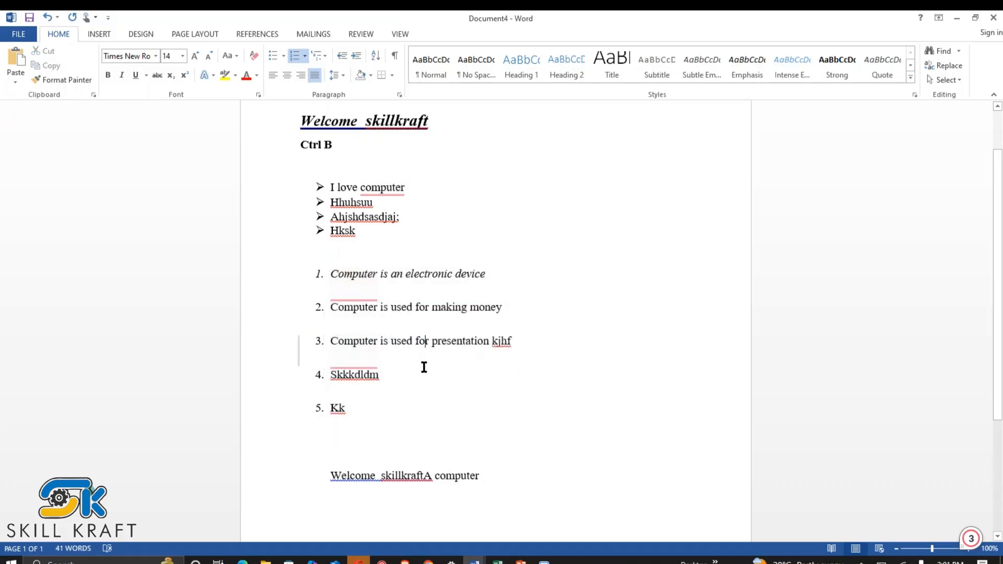
View the Insert Hyperlink dialog with no text selected, and close it without adding a link
left_click(416, 381)
key("ctrl+k")
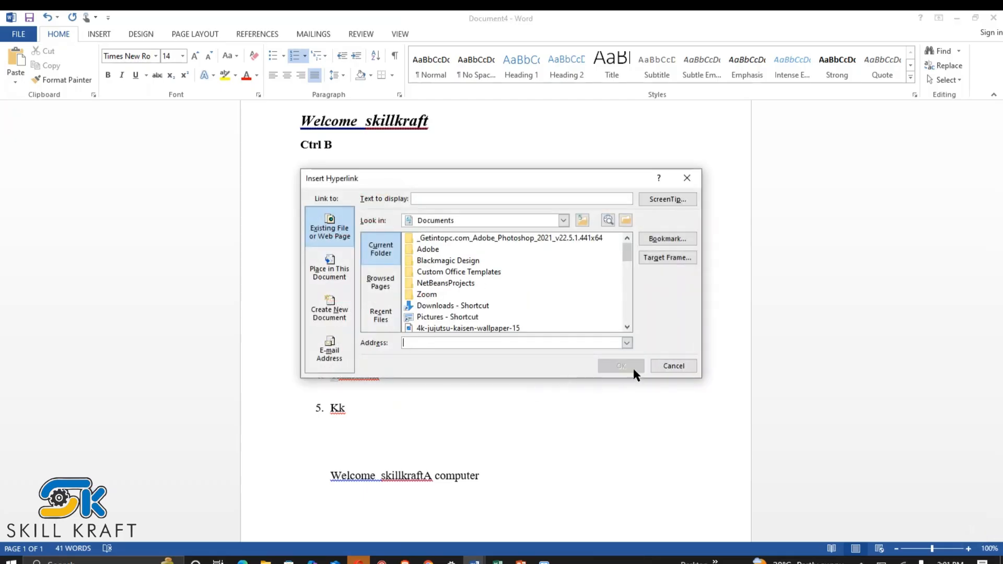
left_click(674, 366)
left_click(502, 279)
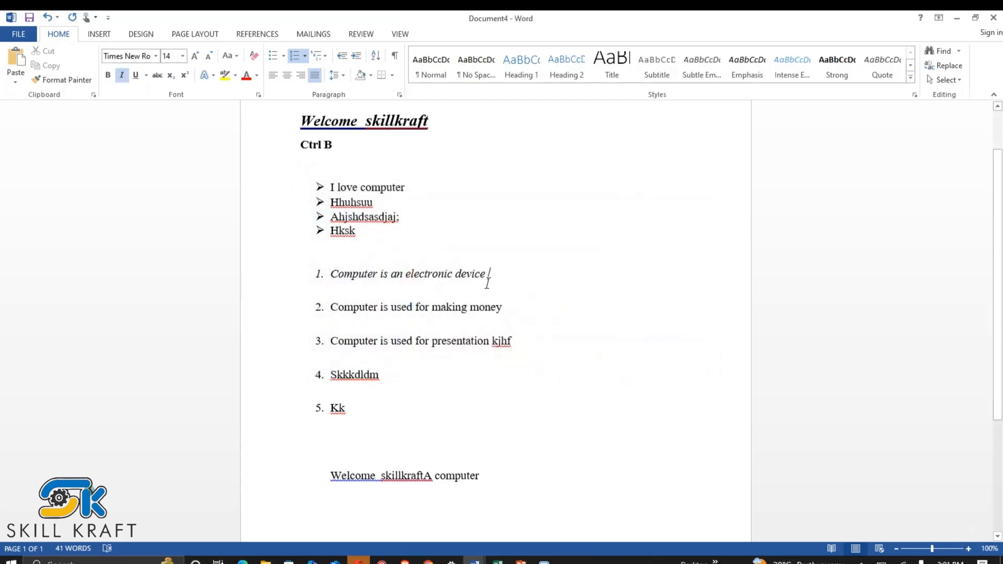
Open the Insert Hyperlink dialog for the word "electronic" in the first numbered item, view the available folder locations, and cancel it
left_click(456, 279)
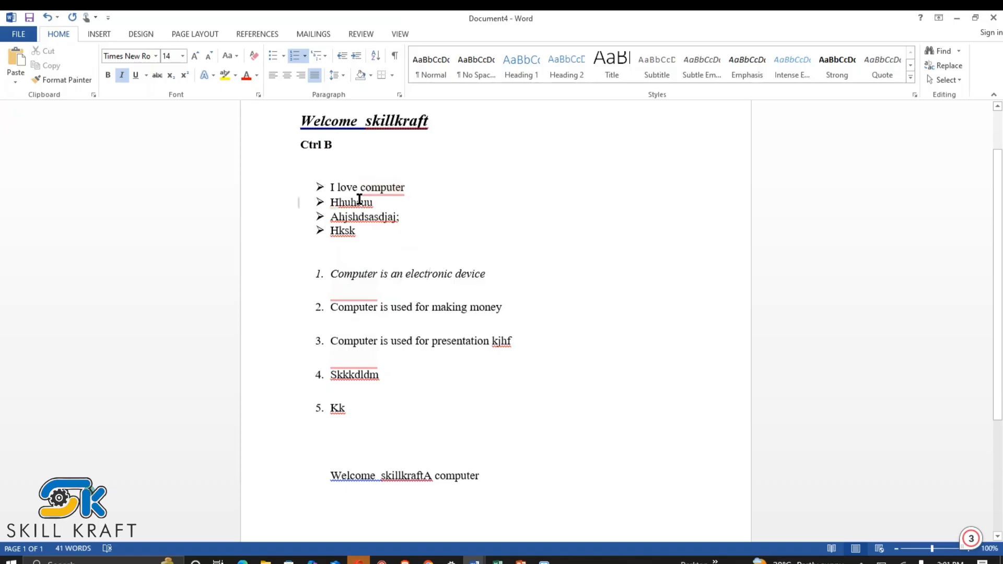
double_click(454, 275)
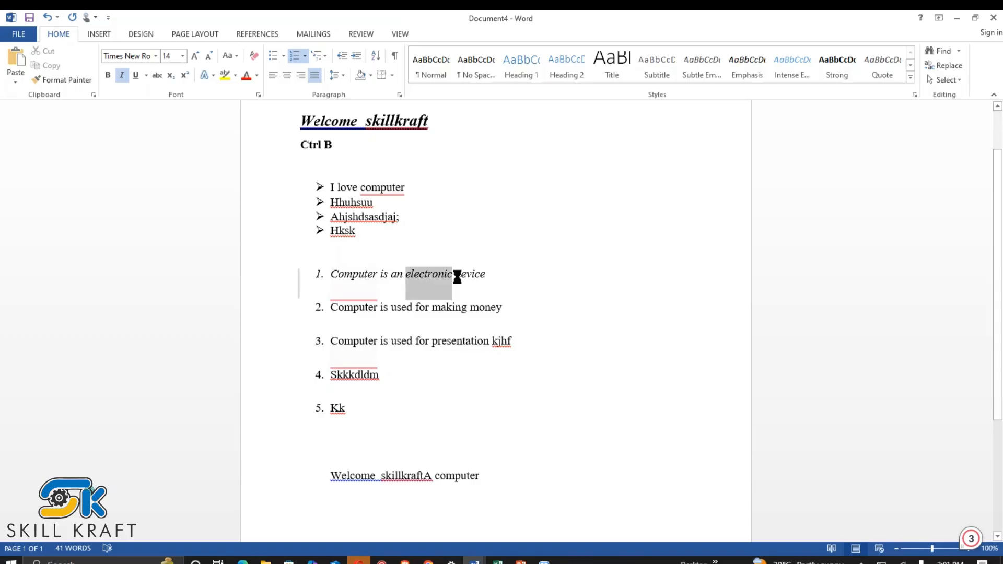
key("ctrl+k")
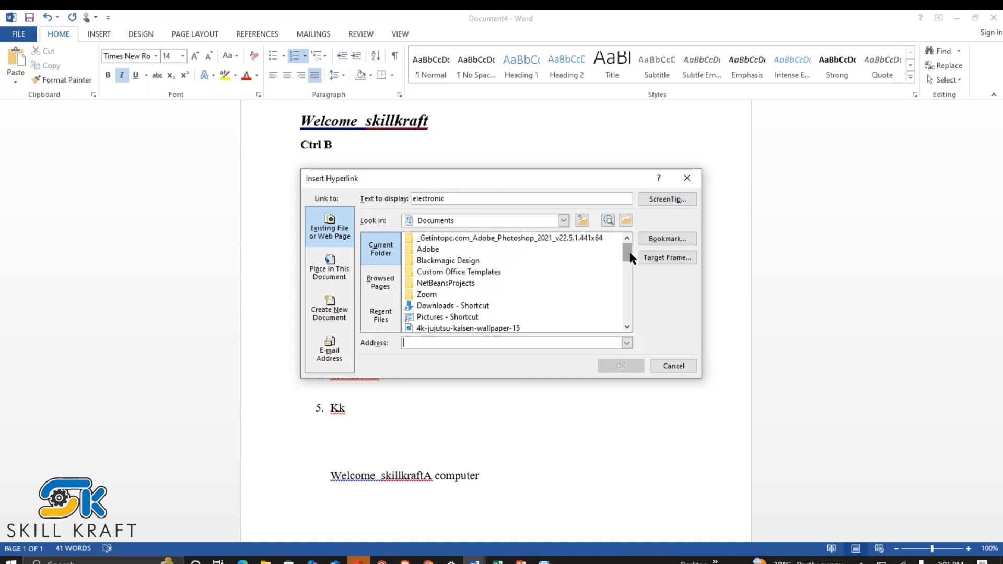
scroll(630, 256, "down", 1)
scroll(622, 253, "up", 1)
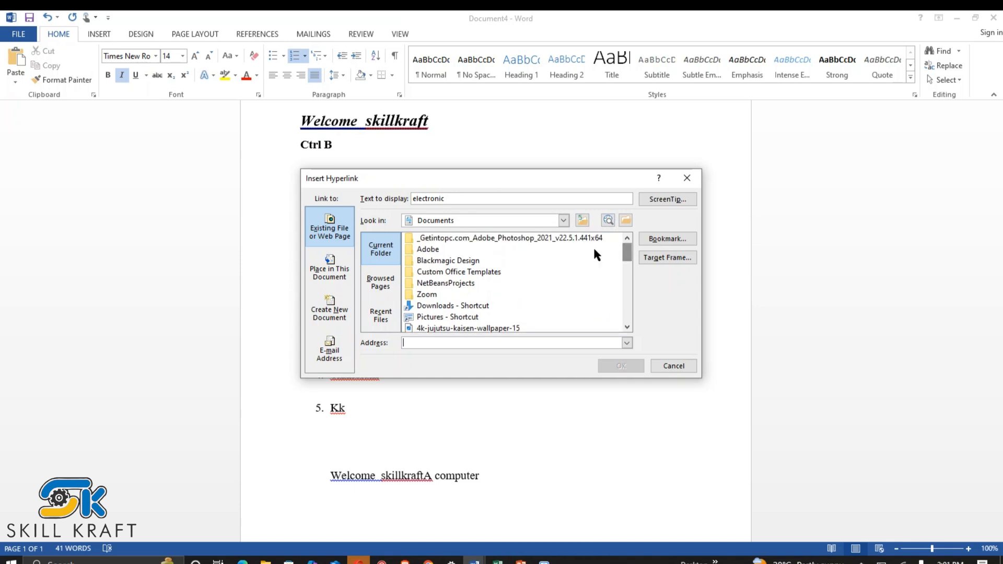
left_click(564, 221)
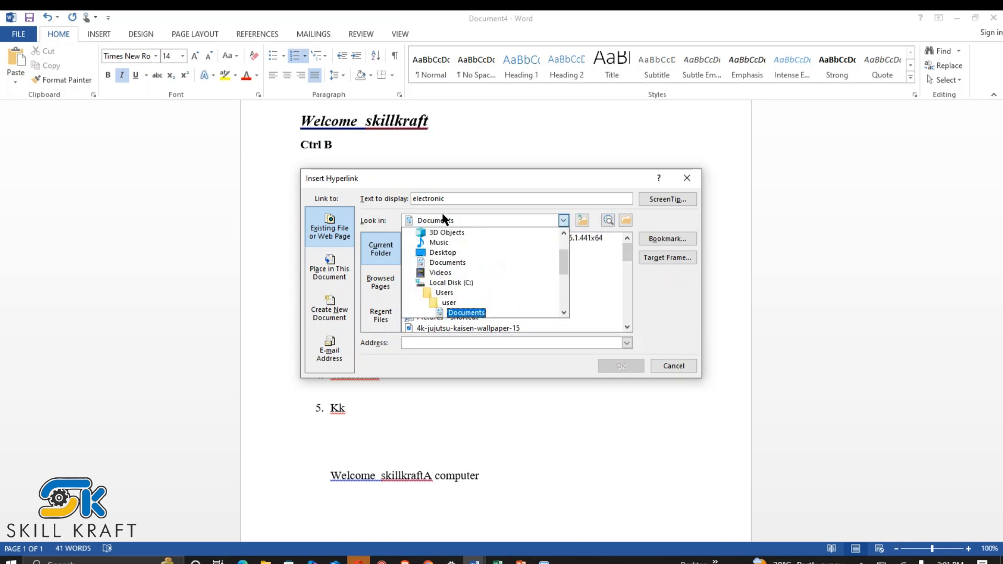
left_click(672, 360)
left_click(673, 365)
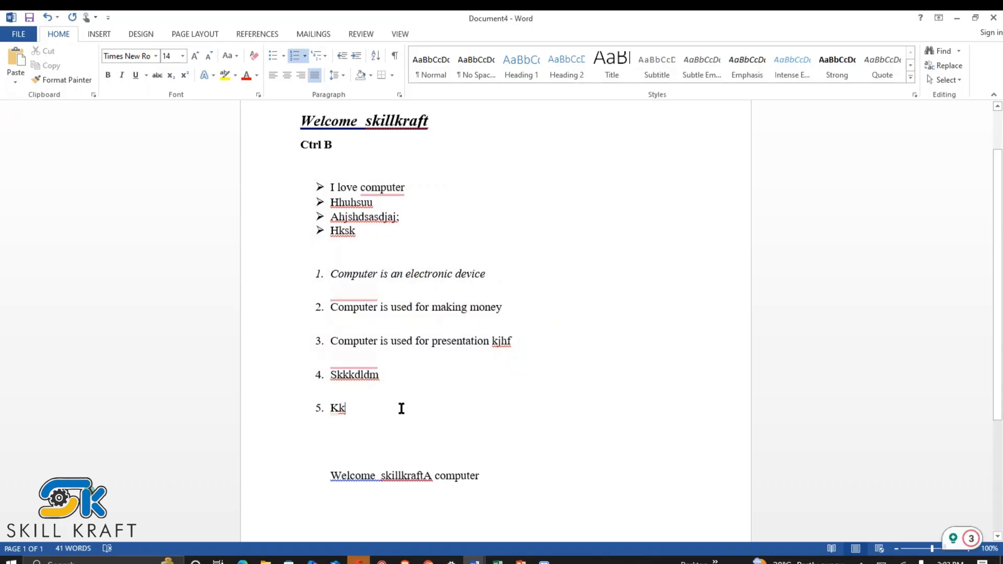
Delete the blank lines between the fifth numbered item and the "Welcome skillkraftA computer" line
scroll(401, 408, "down", 3)
left_click(422, 342)
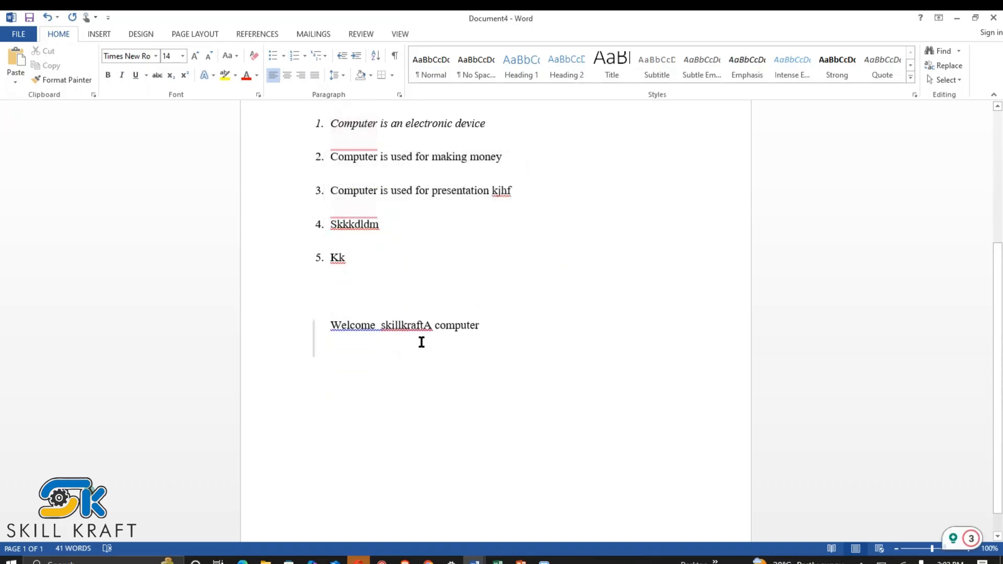
key("BackSpace")
key("BackSpace")
key("BackSpace")
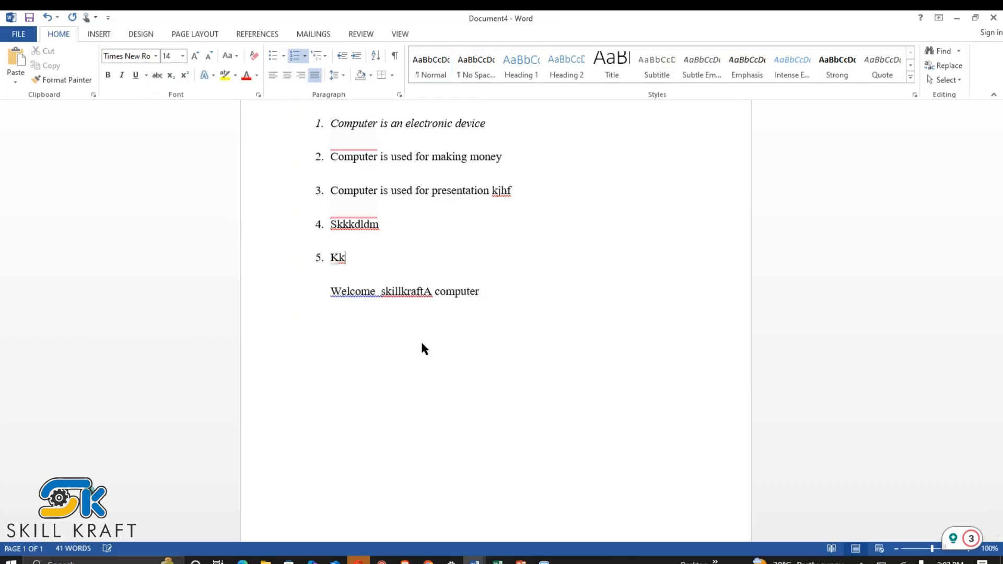
left_click(370, 287)
left_click(498, 335)
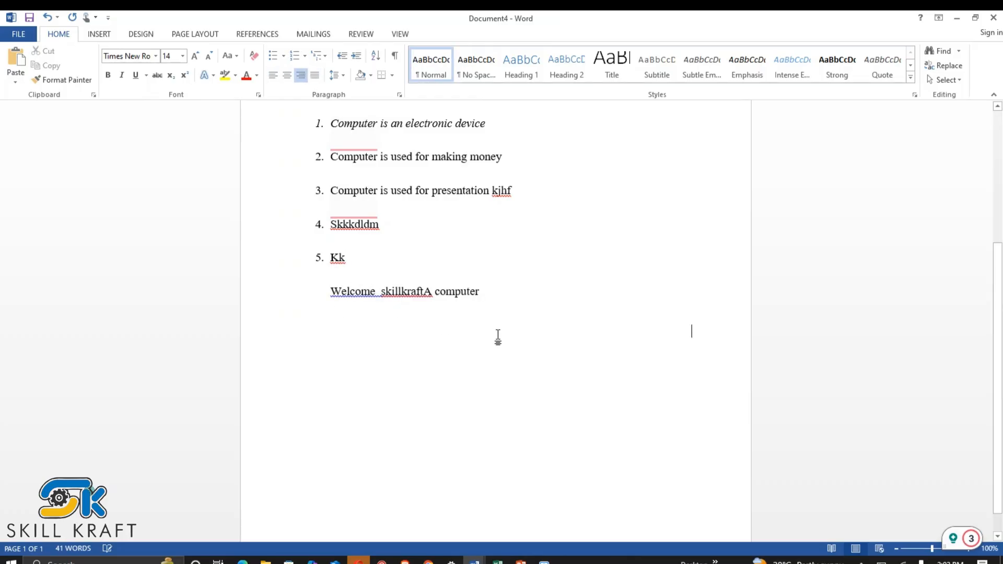
Justify the four items of the bulleted list and clear the selection
scroll(430, 230, "up", 5)
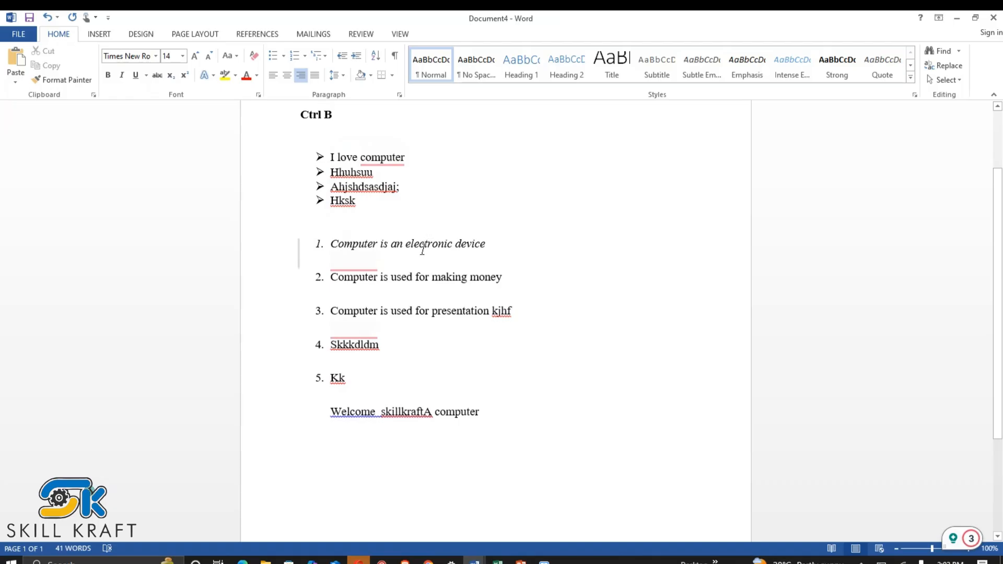
left_click(420, 243)
scroll(420, 246, "up", 1)
scroll(420, 246, "up", 2)
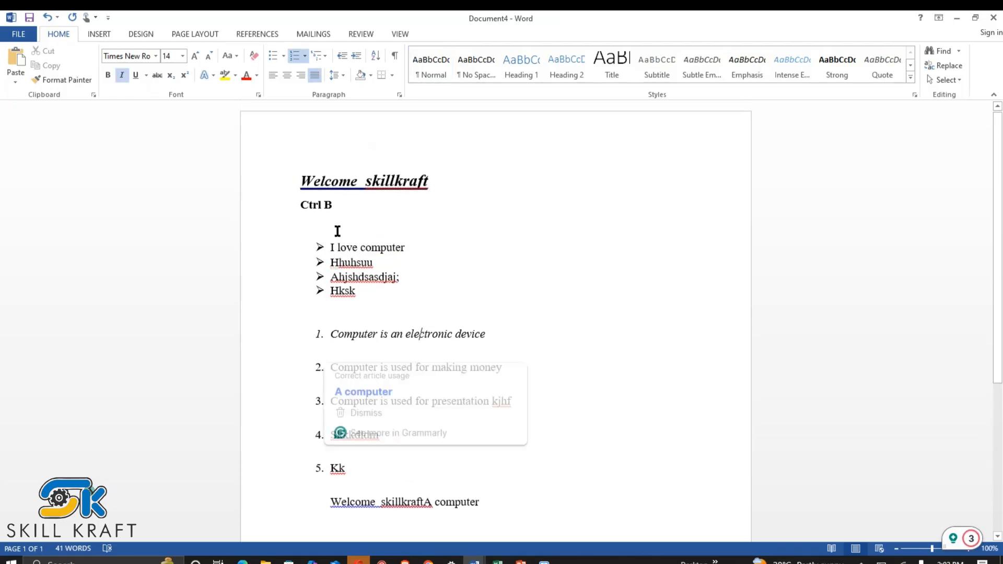
left_click_drag(332, 245, 405, 308)
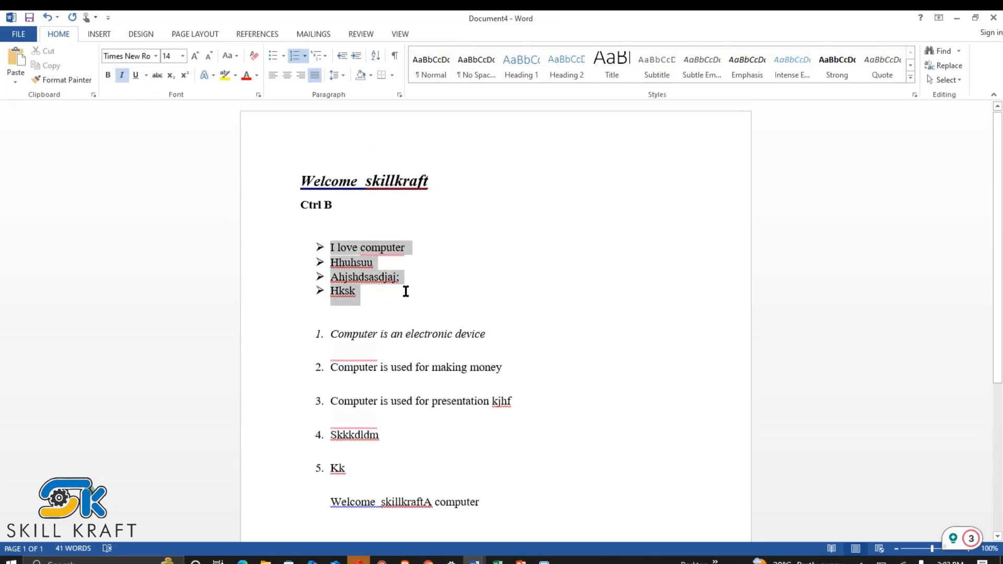
key("ctrl+j")
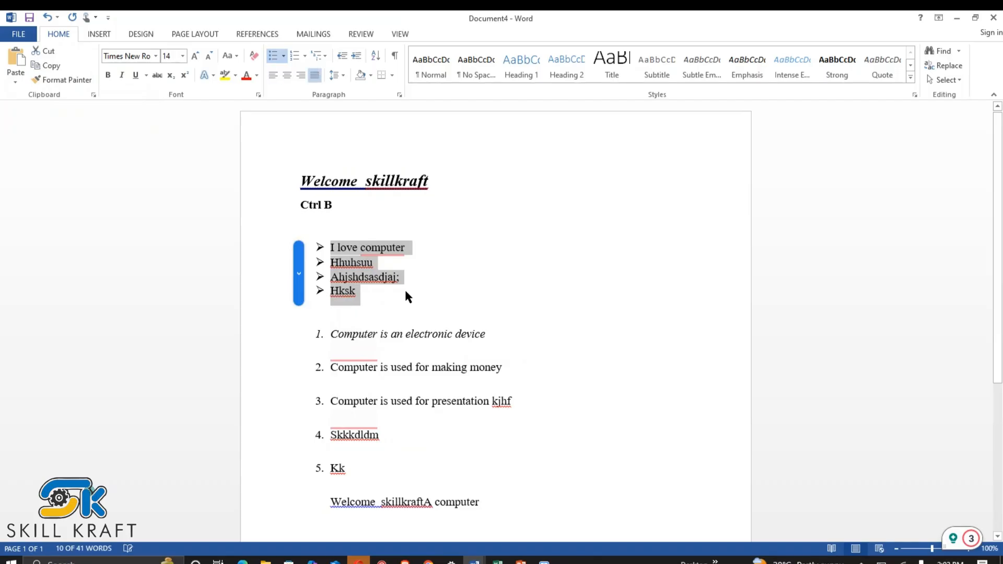
key("ctrl+j")
key("ctrl+j")
left_click(448, 337)
Indent the "Welcome skillkraftA computer" line toward the right margin and justify it
scroll(365, 418, "down", 2)
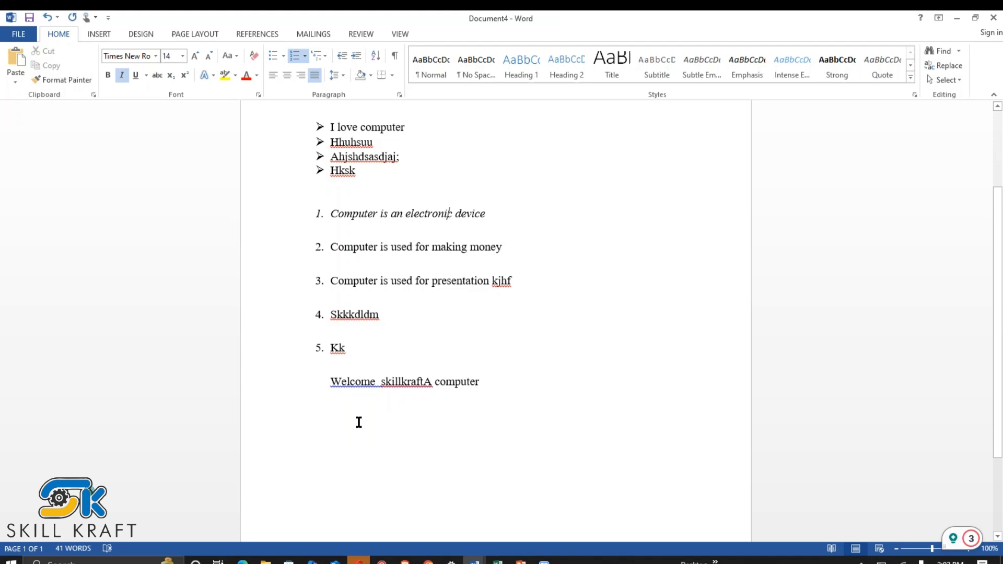
left_click(331, 393)
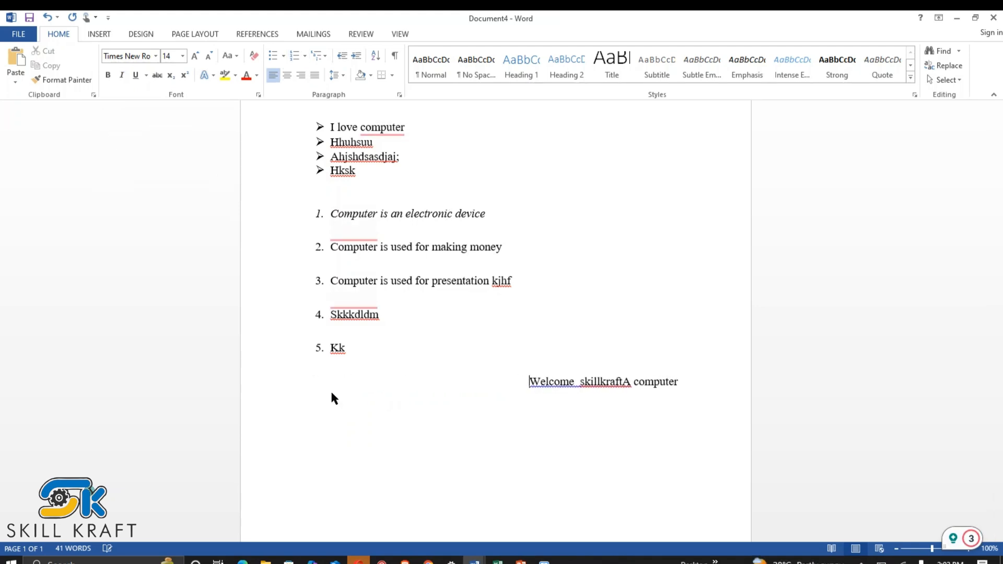
left_click_drag(528, 382, 712, 391)
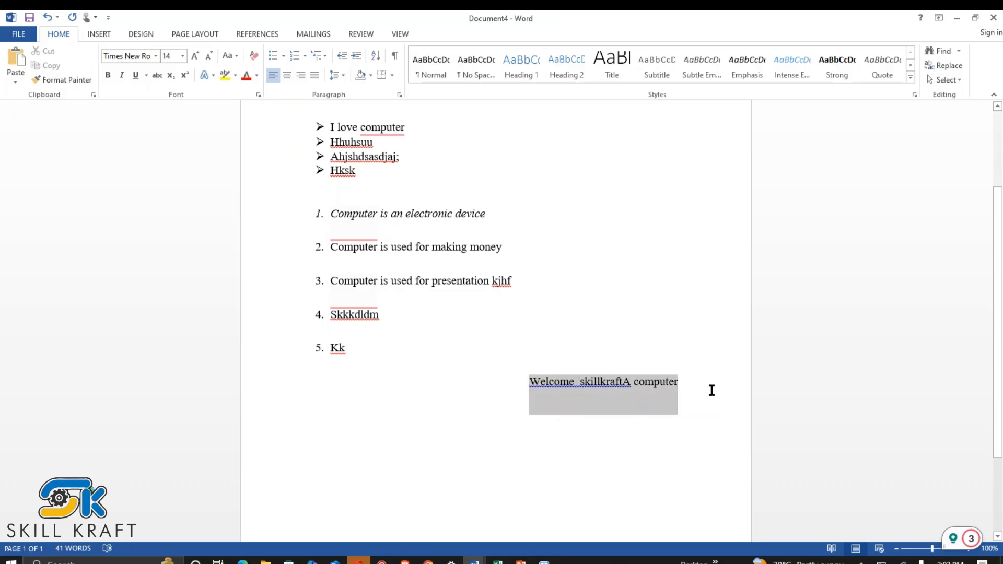
key("ctrl+j")
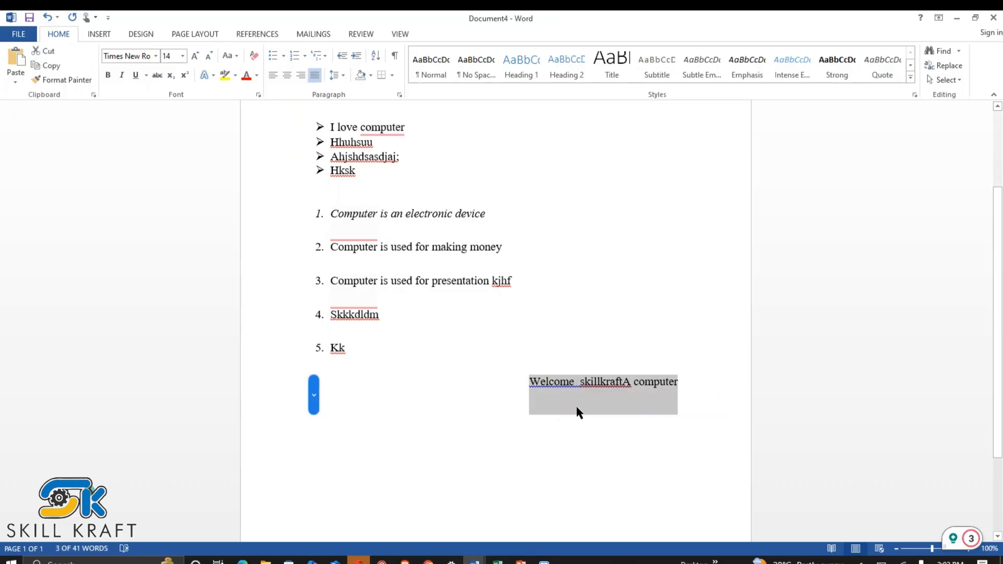
left_click(524, 389)
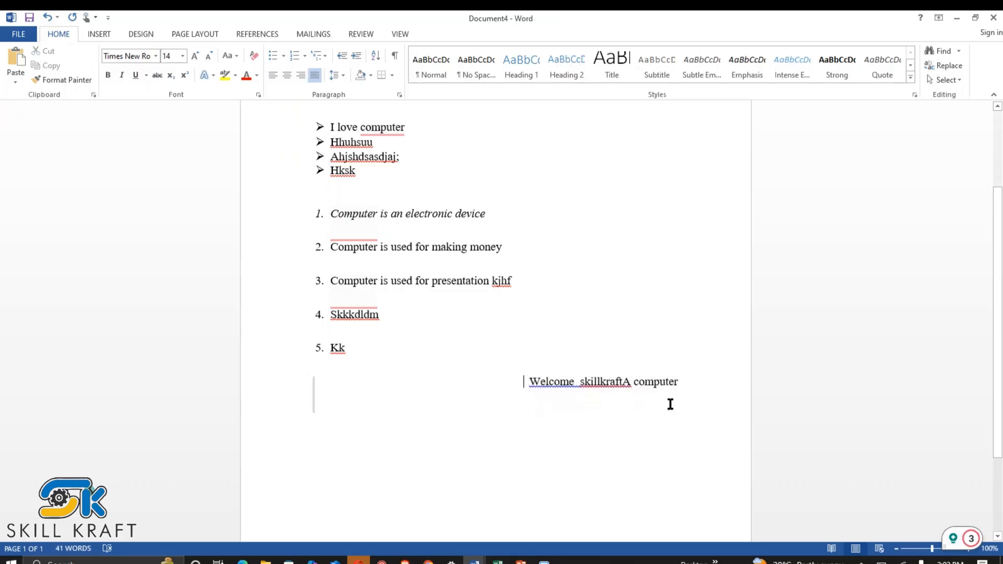
Add a new line reading "I love to make use of computer" below the "Welcome skillkraftA computer" line
key("End")
key("Return")
key("BackSpace")
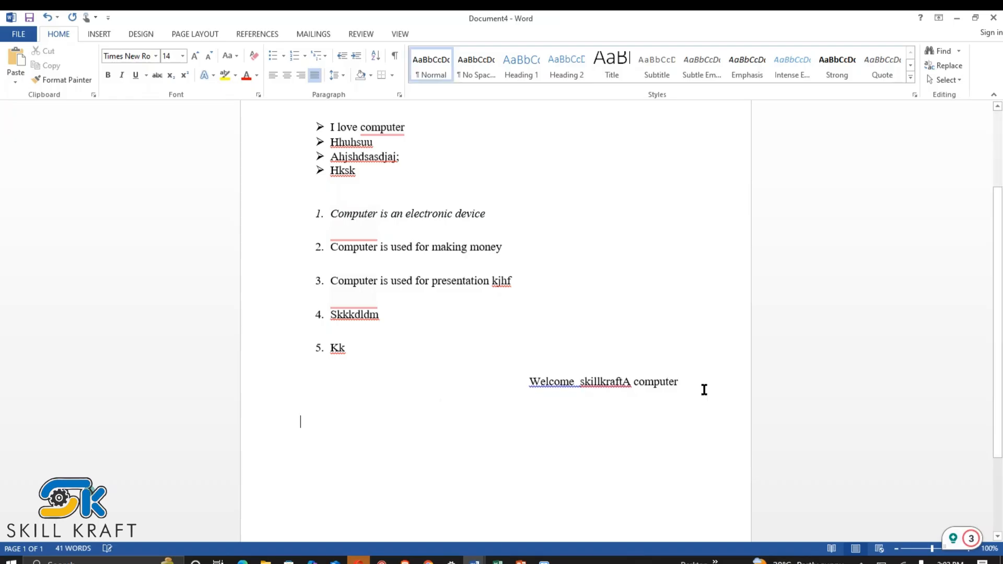
key("BackSpace")
key("Return")
key("BackSpace")
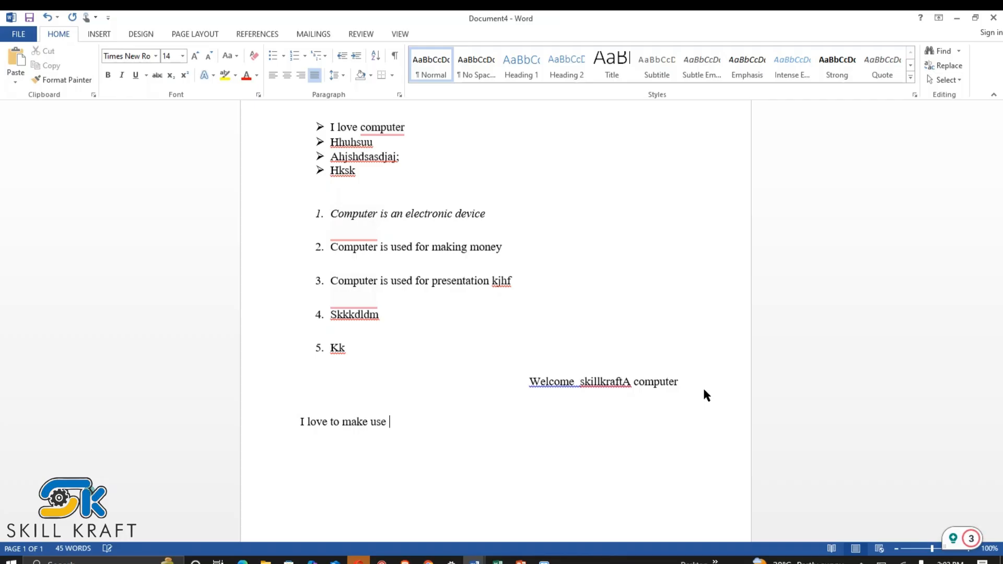
type("mputer")
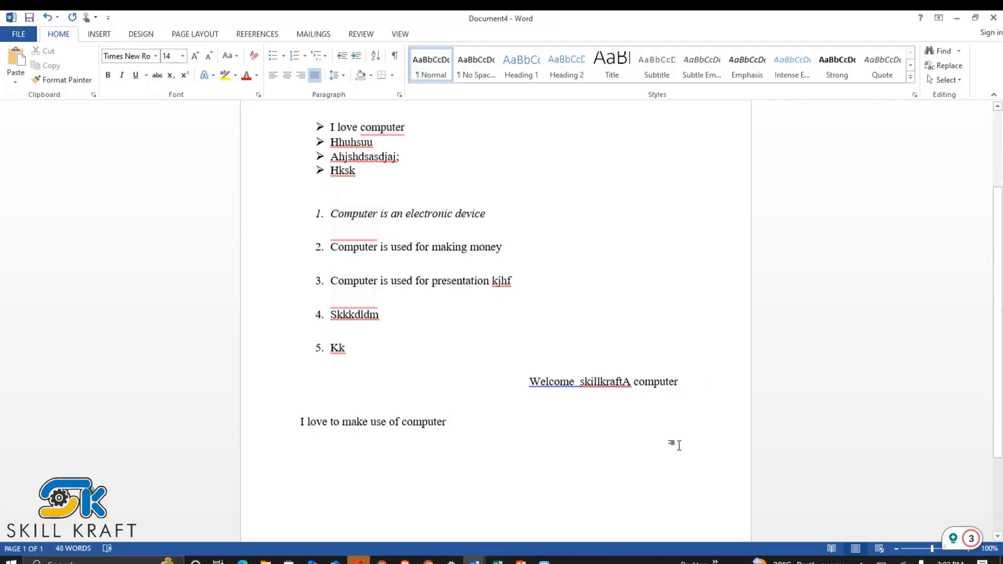
Indent the "I love to make use of computer" line toward the right margin and justify it
left_click(284, 441)
left_click(297, 421)
left_click_drag(296, 420, 475, 421)
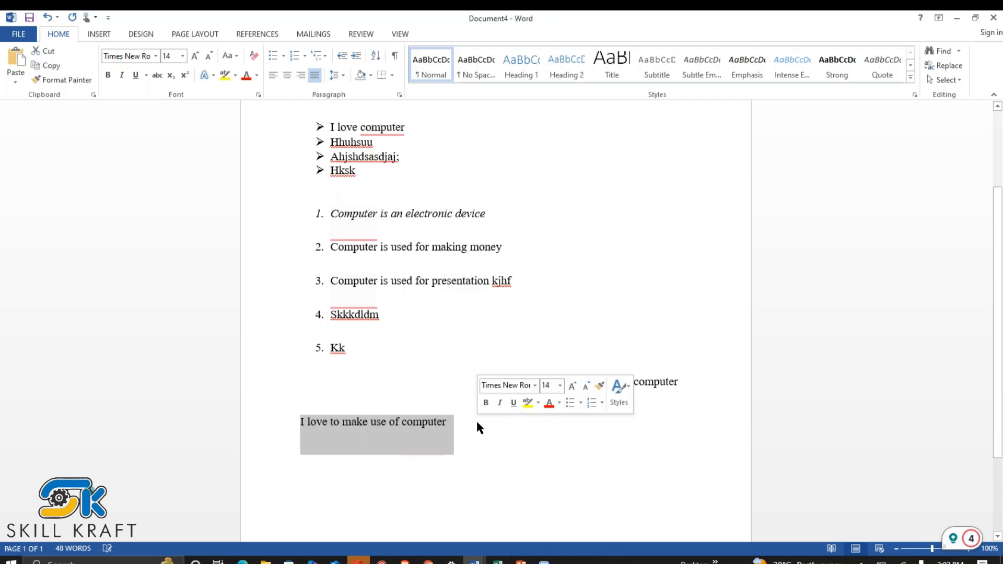
key("ctrl+e")
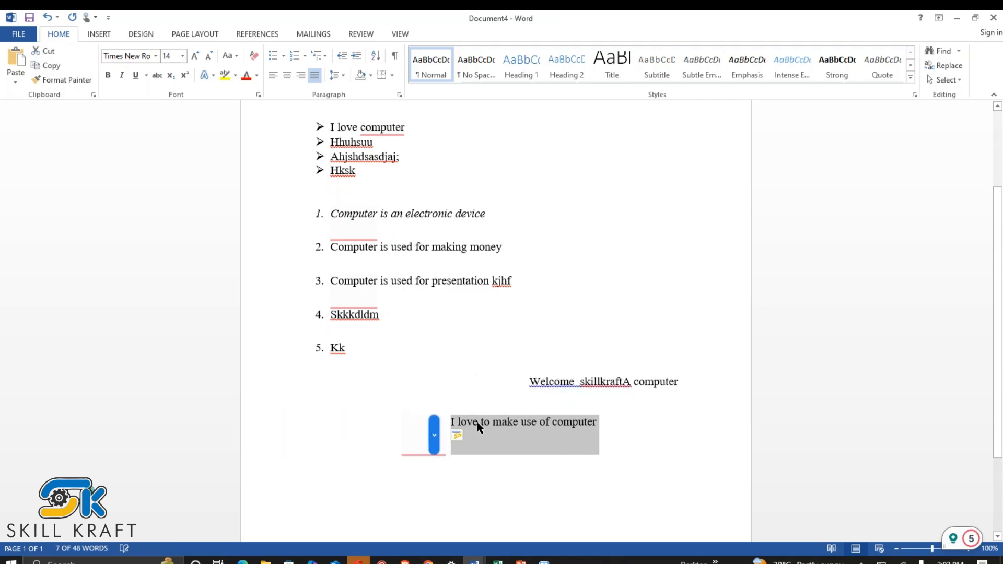
key("Tab")
key("Tab")
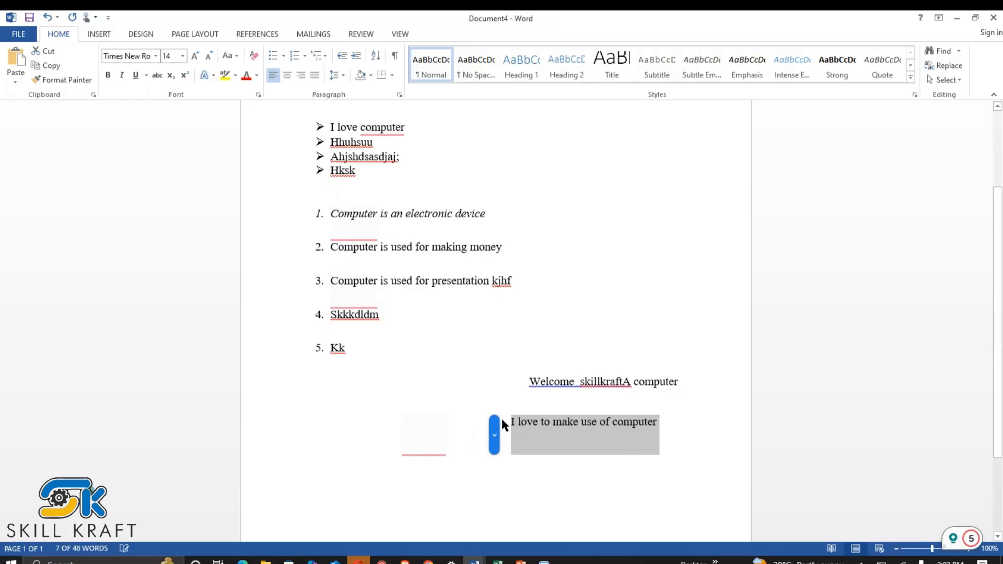
Try to remove the indent before "I love to make use of computer" by deleting backwards from its first word
left_click(519, 429)
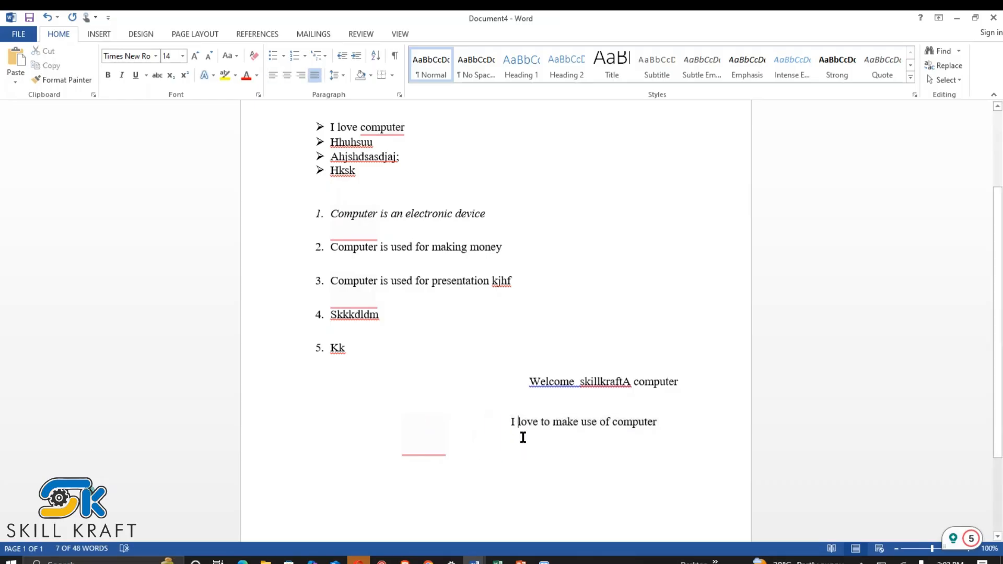
left_click(513, 433)
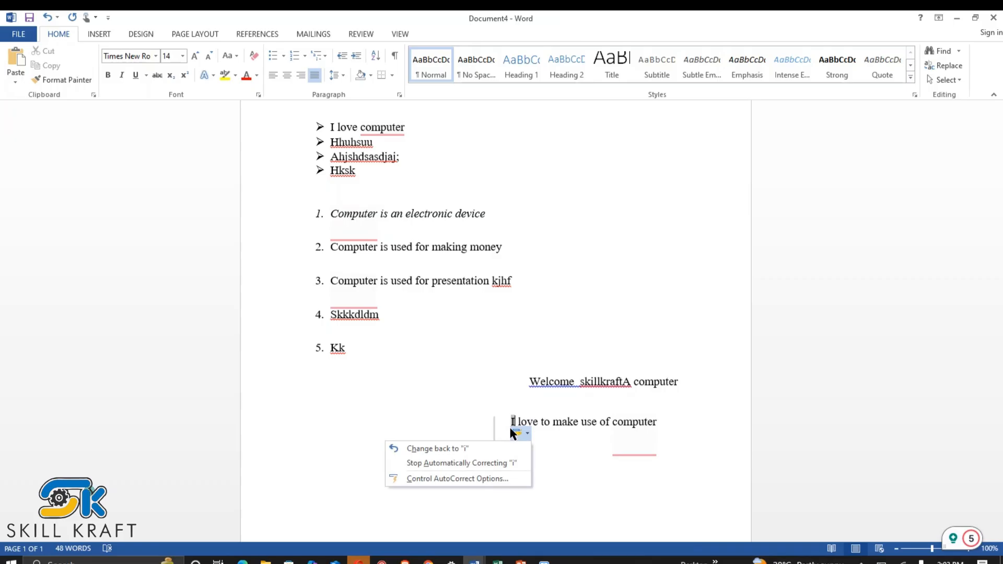
left_click(579, 437)
left_click(514, 423)
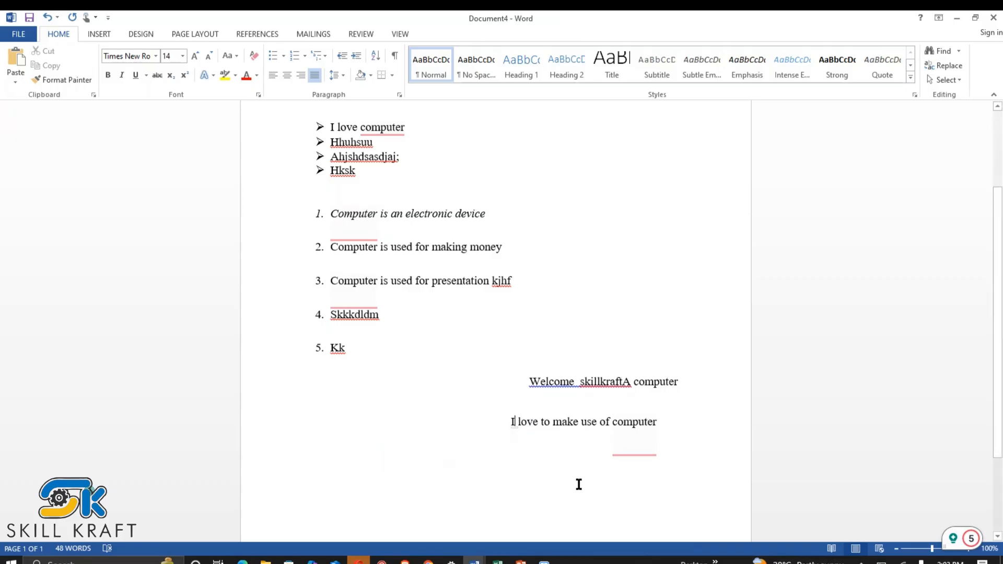
key("BackSpace")
key("BackSpace")
key("BackSpace")
key("BackSpace")
key("BackSpace")
key("BackSpace")
key("BackSpace")
key("BackSpace")
key("BackSpace")
key("BackSpace")
key("BackSpace")
key("BackSpace")
key("BackSpace")
key("BackSpace")
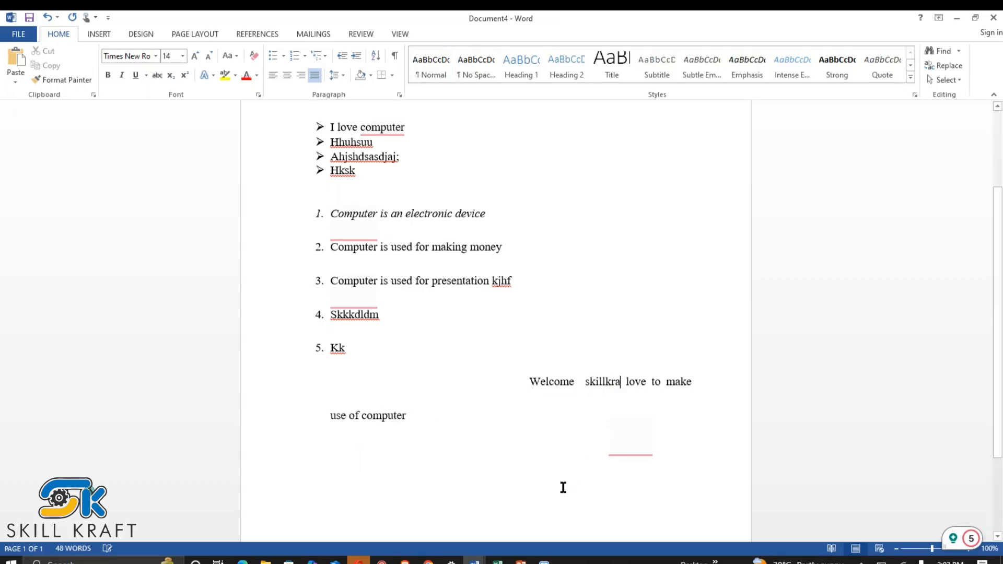
Restore the deleted end of the "Welcome skillkraftA computer" line, the line break and the indent before "love to make use of computer"
type("ftA")
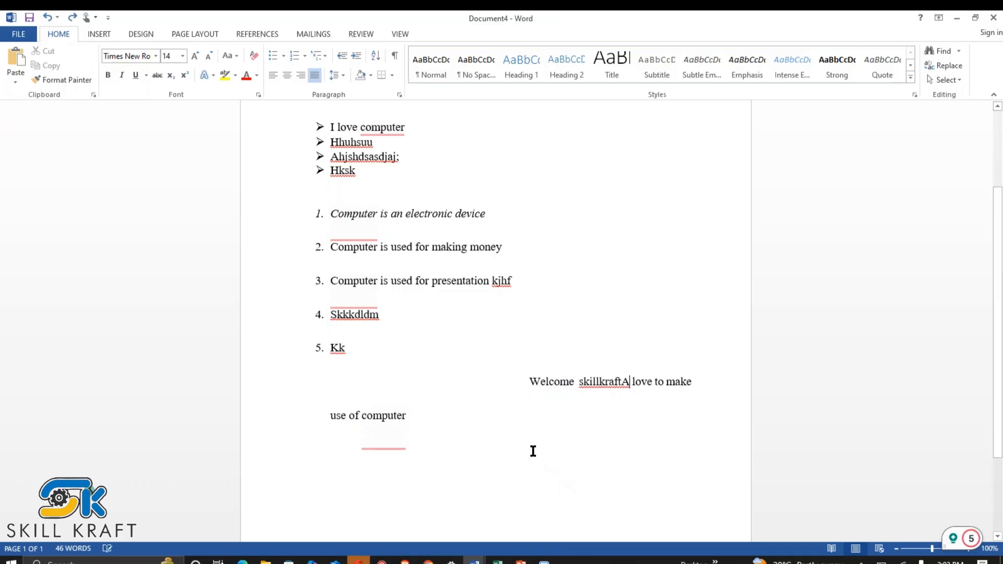
type("  computer")
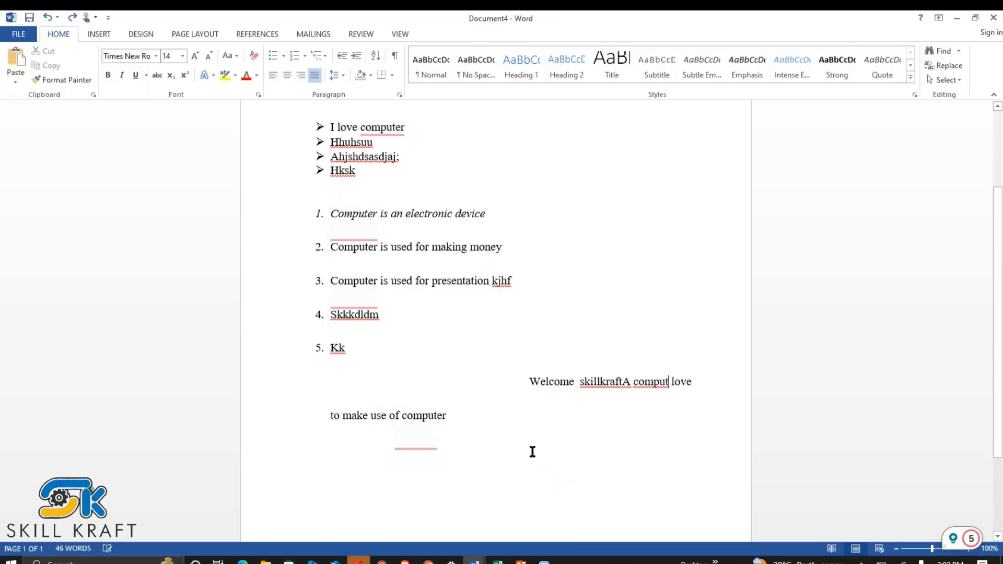
key("Return")
key("Tab")
key("Tab")
key("Tab")
key("Tab")
key("Tab")
key("Tab")
key("Tab")
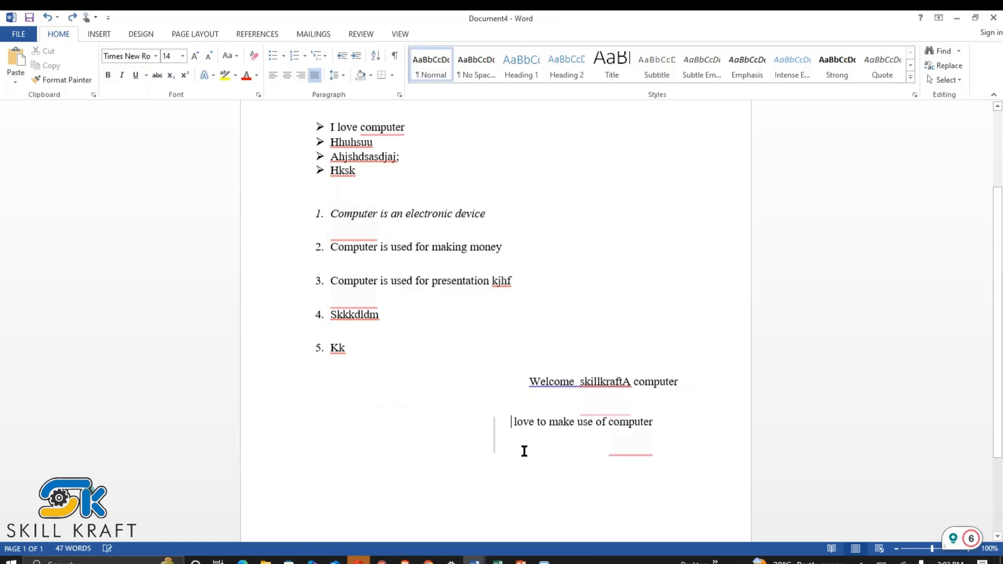
Remove the indent before "love to make use of computer" and select the whole line
left_click(513, 423)
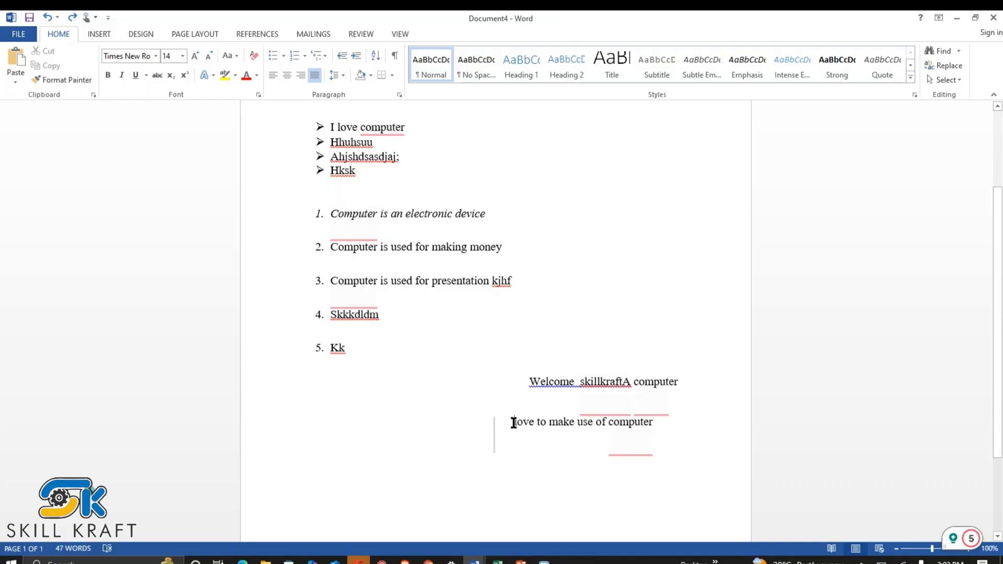
key("BackSpace")
key("BackSpace")
key("BackSpace")
key("BackSpace")
key("BackSpace")
key("BackSpace")
key("BackSpace")
key("BackSpace")
left_click_drag(301, 424, 491, 426)
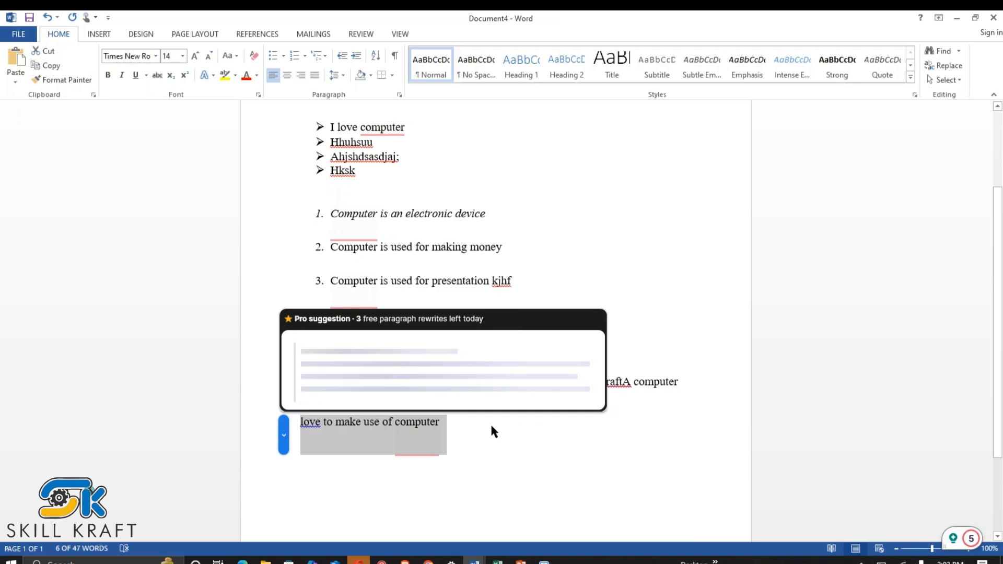
Increase the left indent of the "love to make use of computer" line by two levels
left_click(465, 436)
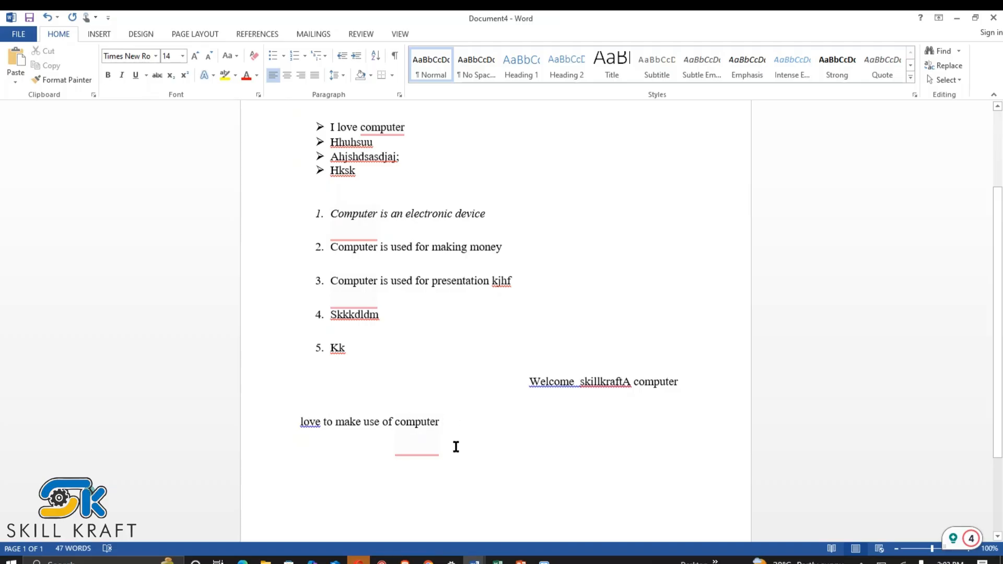
key("ctrl+m")
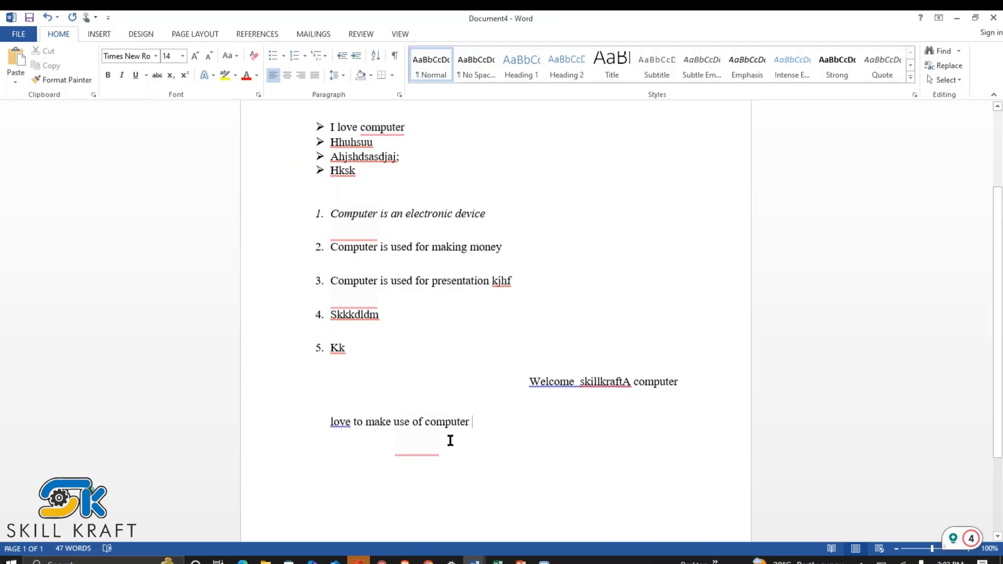
key("ctrl+m")
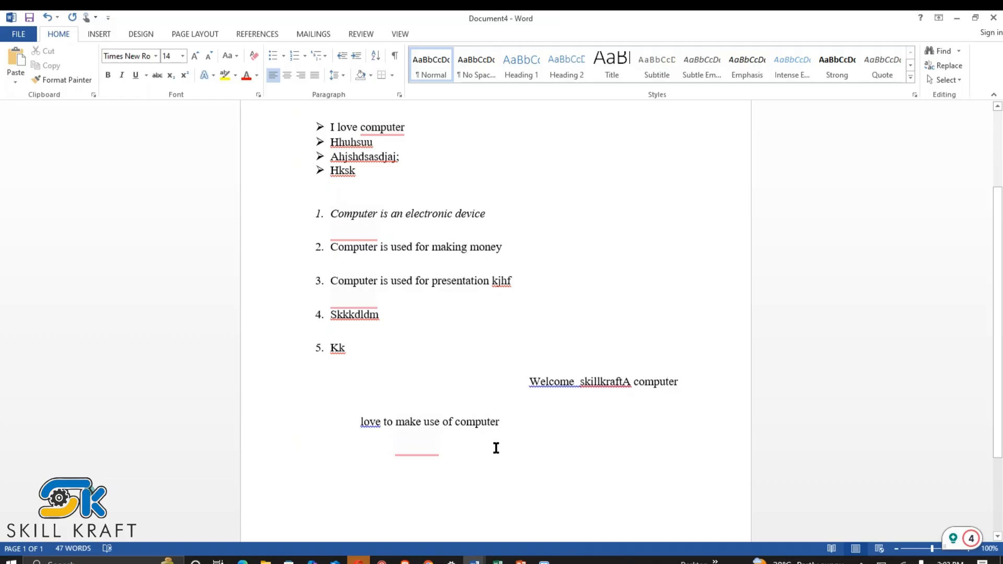
Select the text from the "Welcome skillkraft" title to the end of the page, clear the selection and create a new blank document
scroll(557, 406, "up", 3)
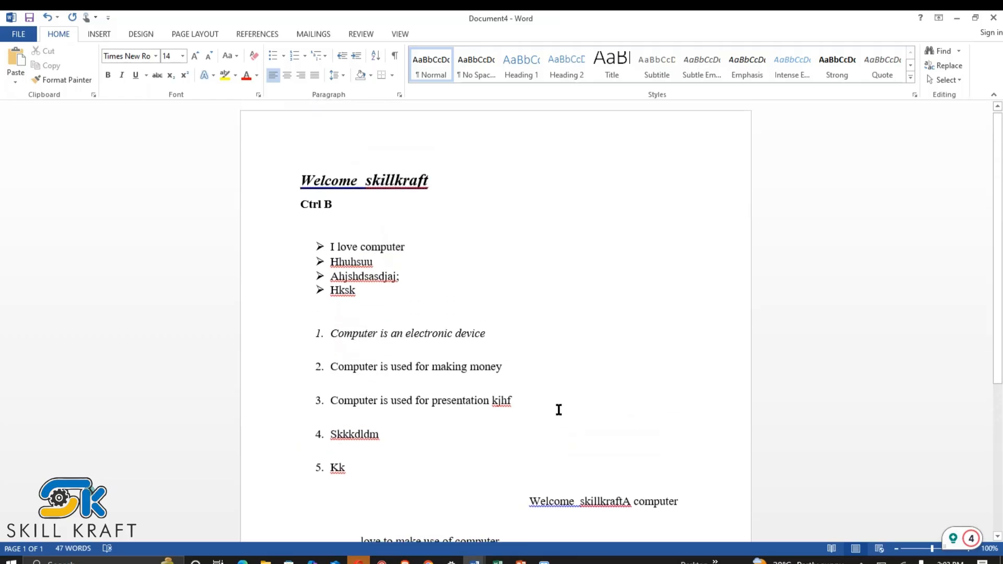
scroll(557, 424, "down", 5)
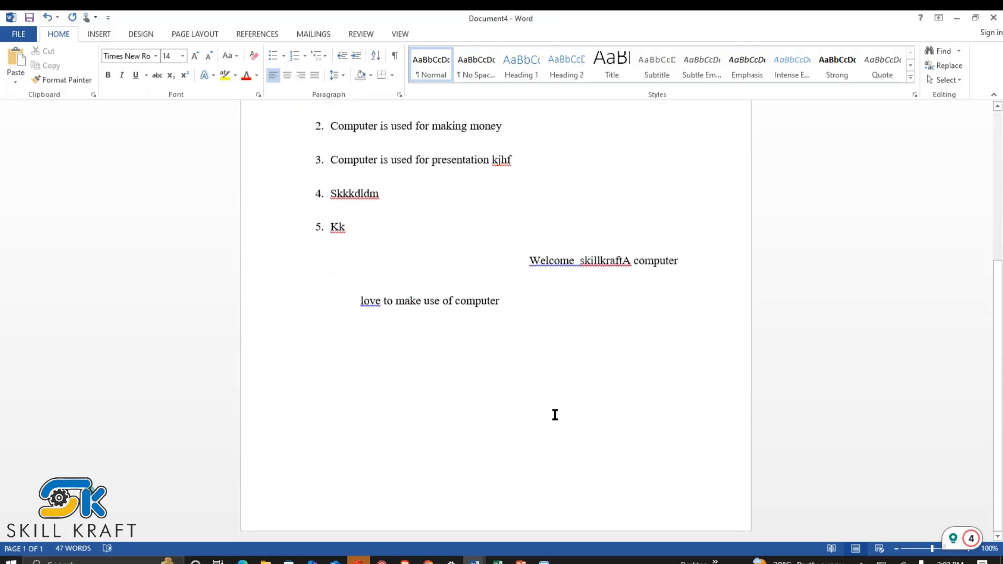
scroll(553, 336, "up", 5)
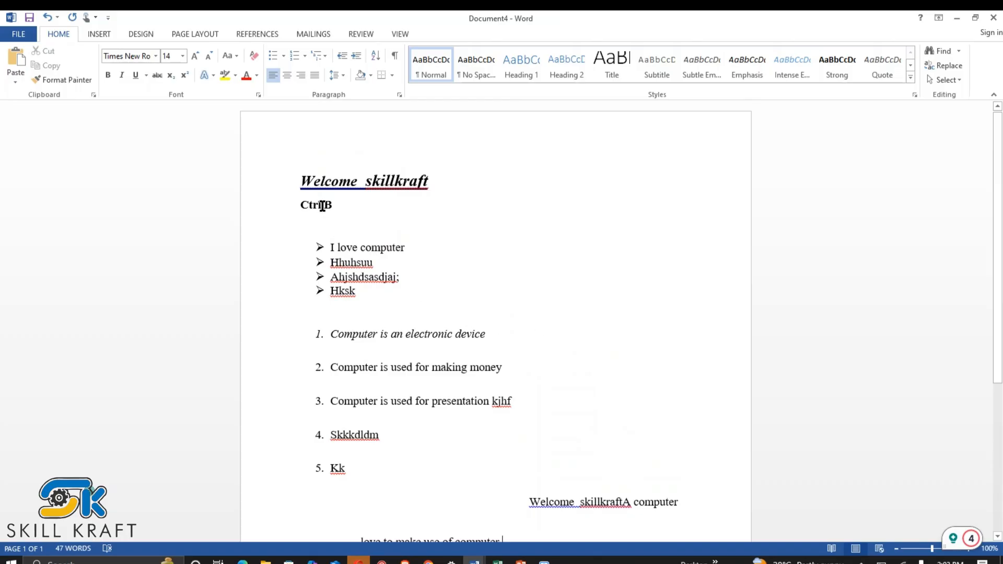
left_click_drag(299, 181, 665, 531)
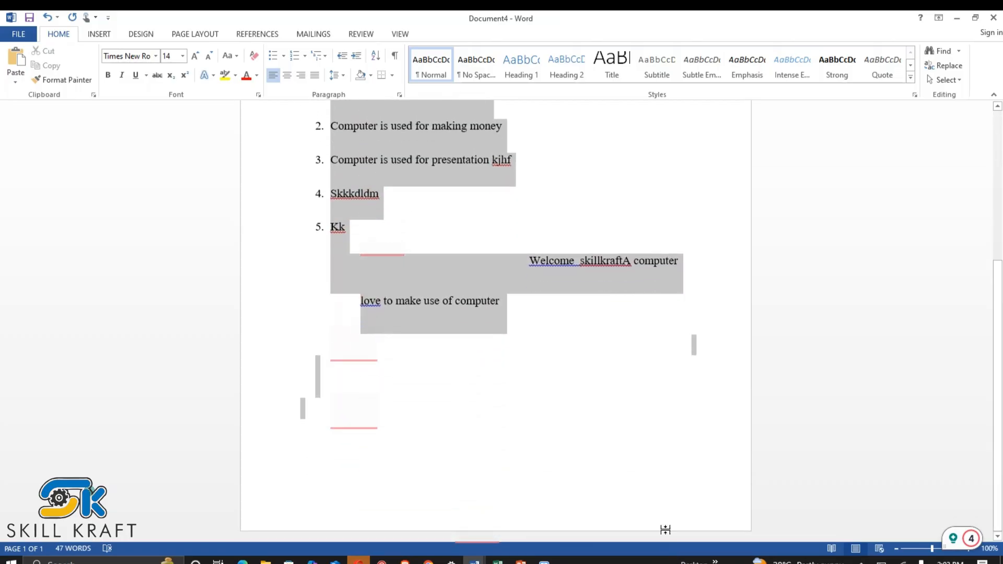
left_click(513, 413)
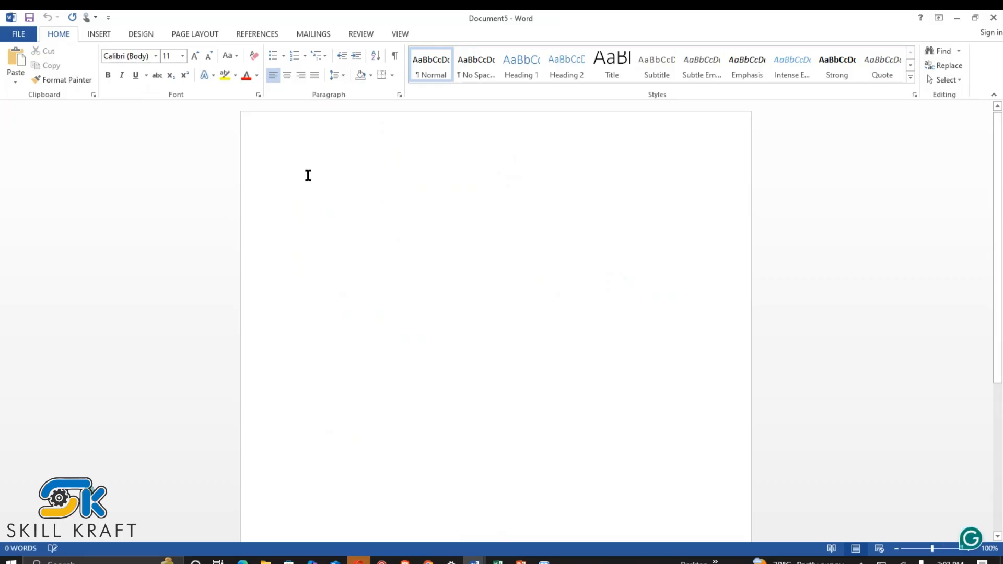
Browse the recent documents available for opening and return to the blank document without opening one
double_click(332, 194)
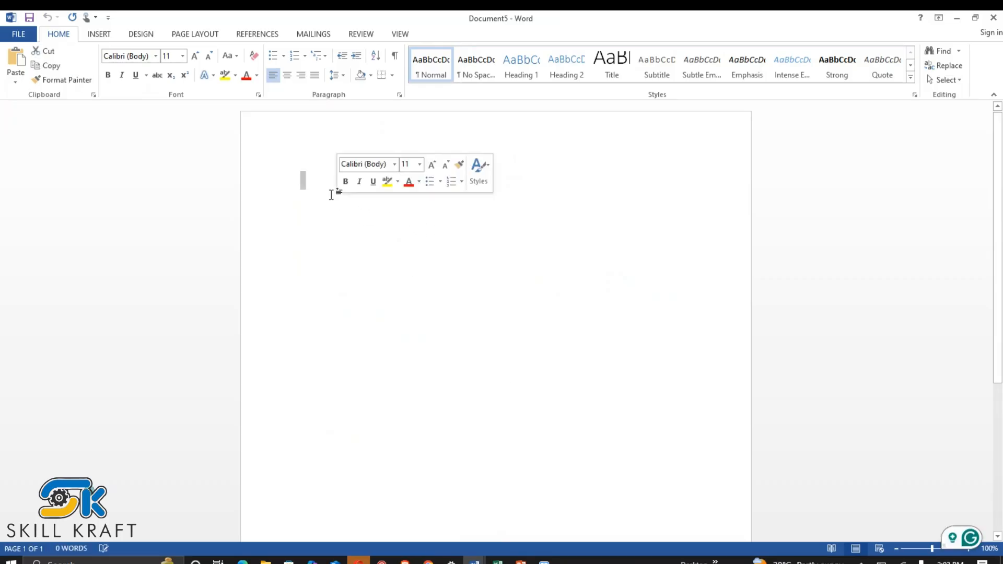
key("ctrl+o")
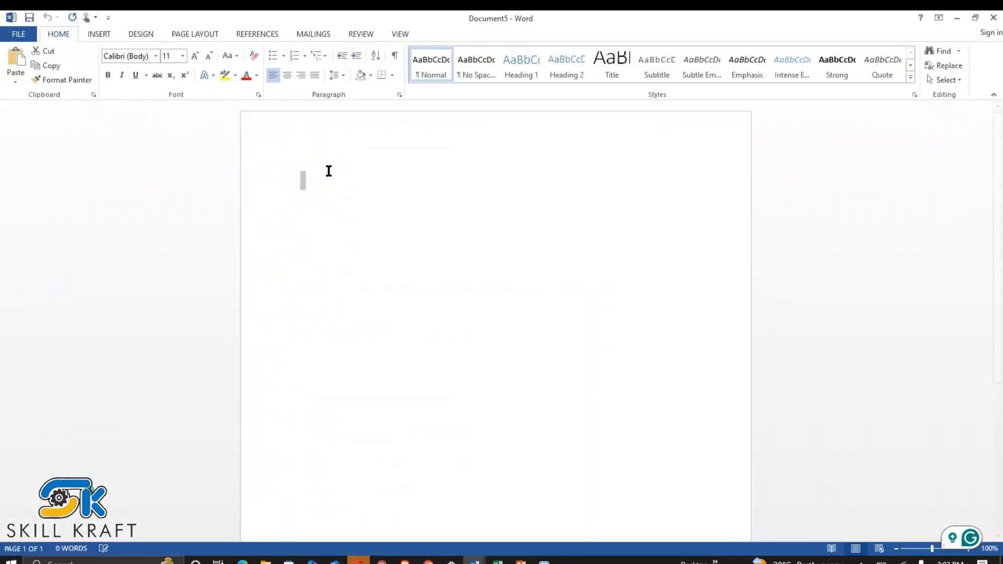
left_click(374, 190)
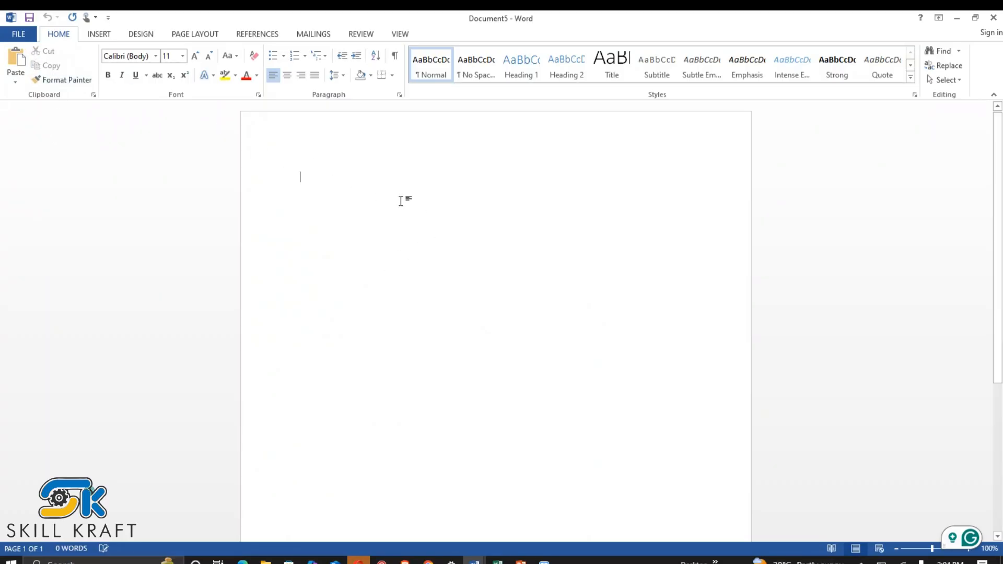
key("ctrl+o")
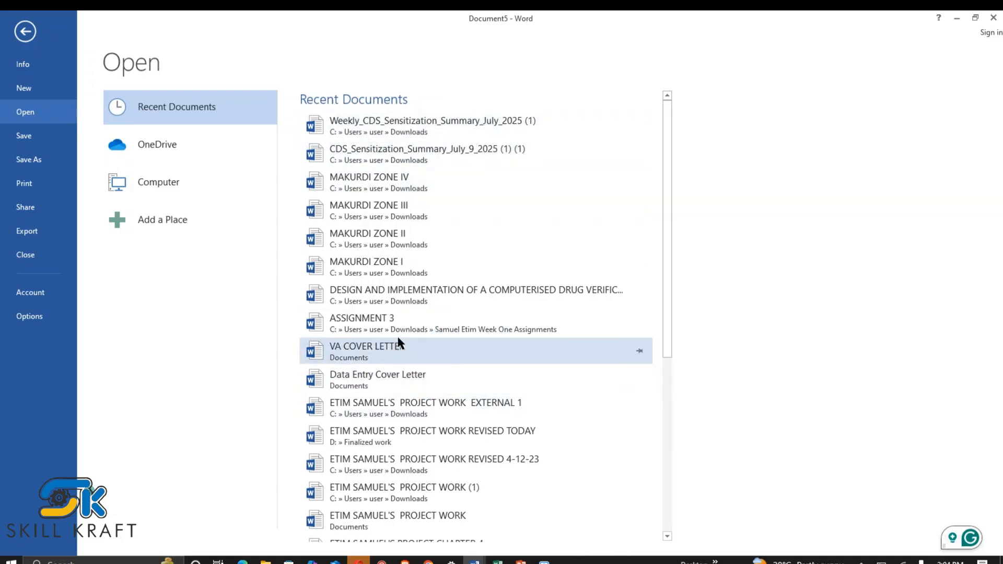
scroll(401, 326, "down", 2)
scroll(402, 329, "up", 2)
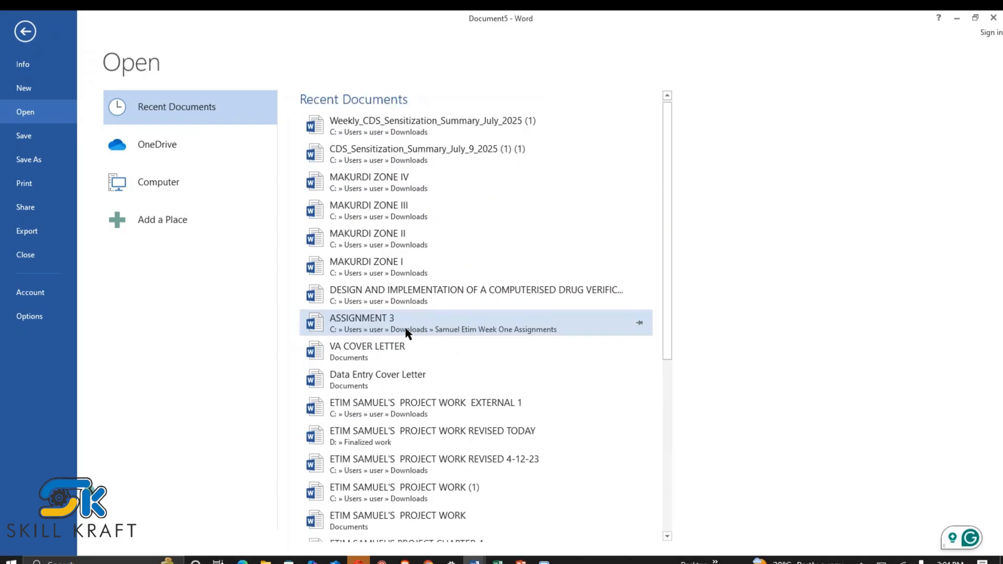
scroll(408, 269, "down", 1)
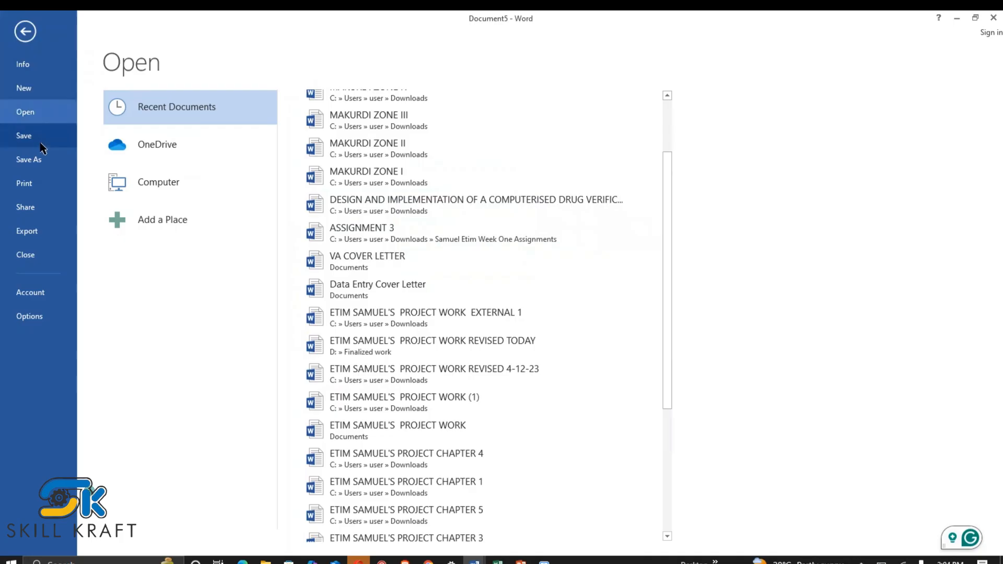
left_click(27, 32)
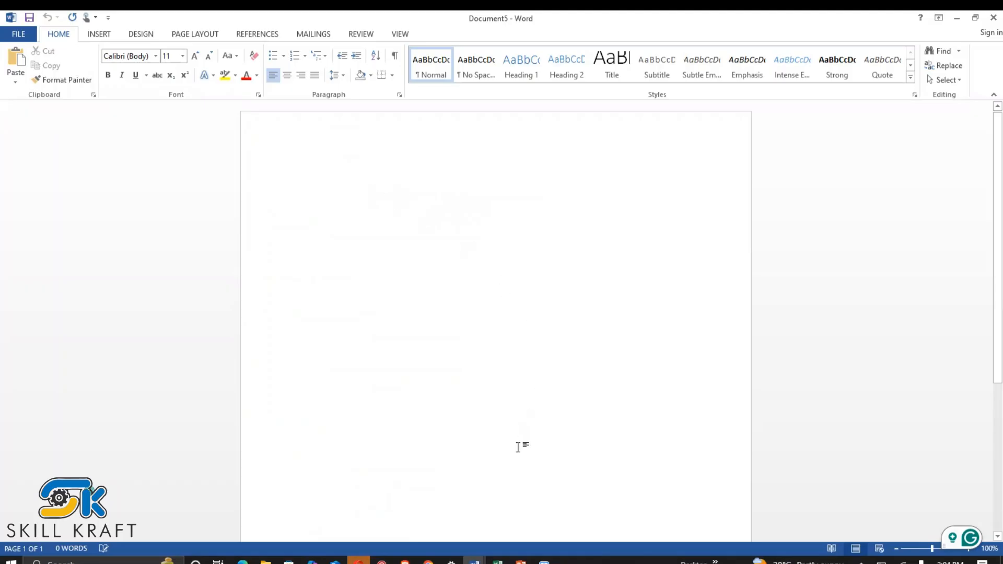
Switch back to the Document4 window and go to the start of its page
left_click(474, 562)
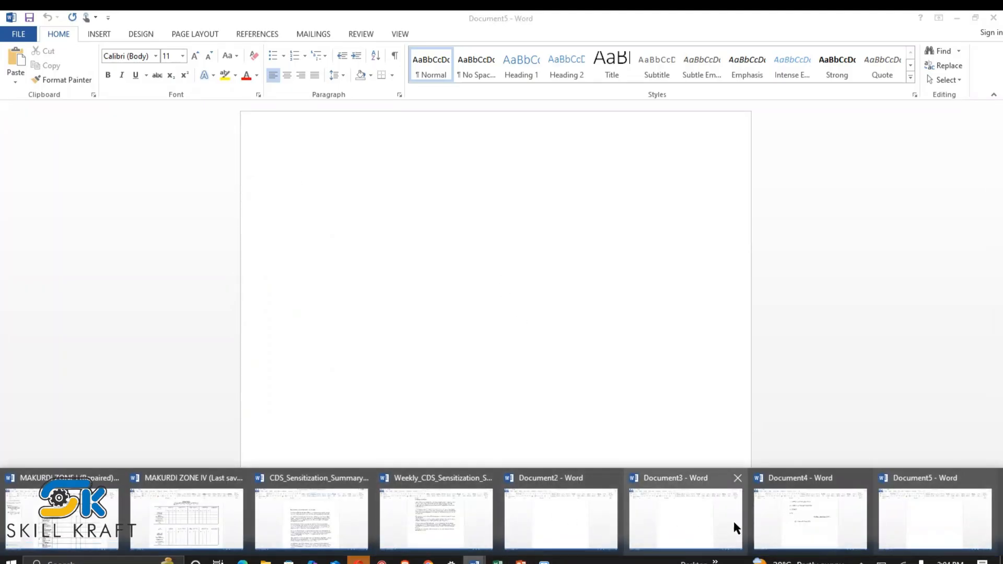
left_click(809, 519)
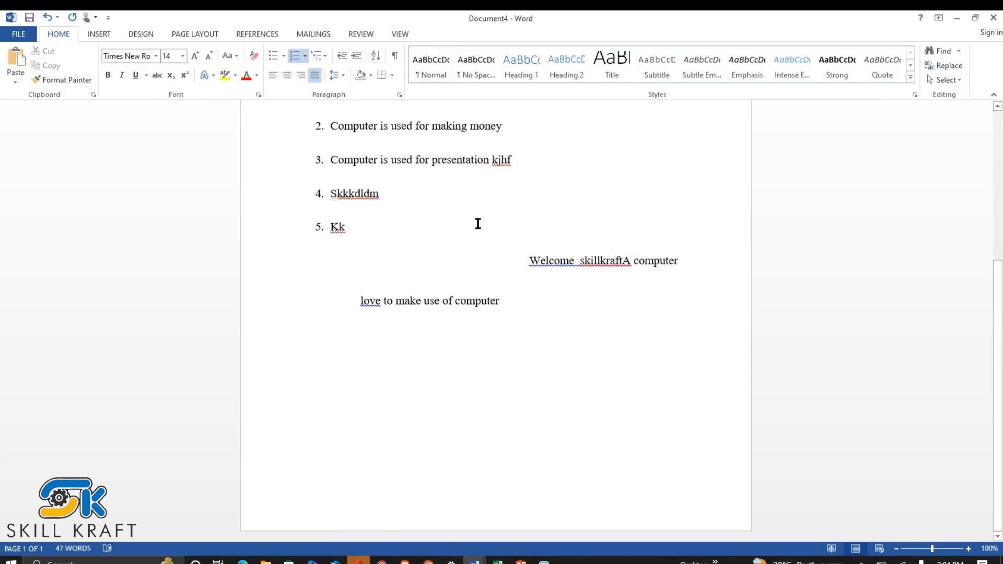
scroll(477, 225, "up", 5)
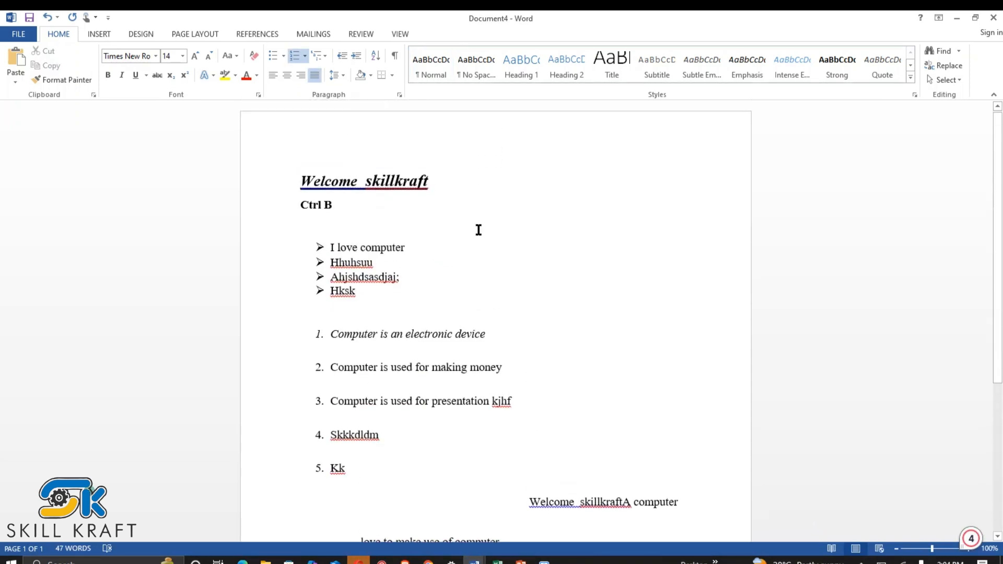
Examine the print preview, print settings and printer choices for the document, and return to editing without printing
key("ctrl+p")
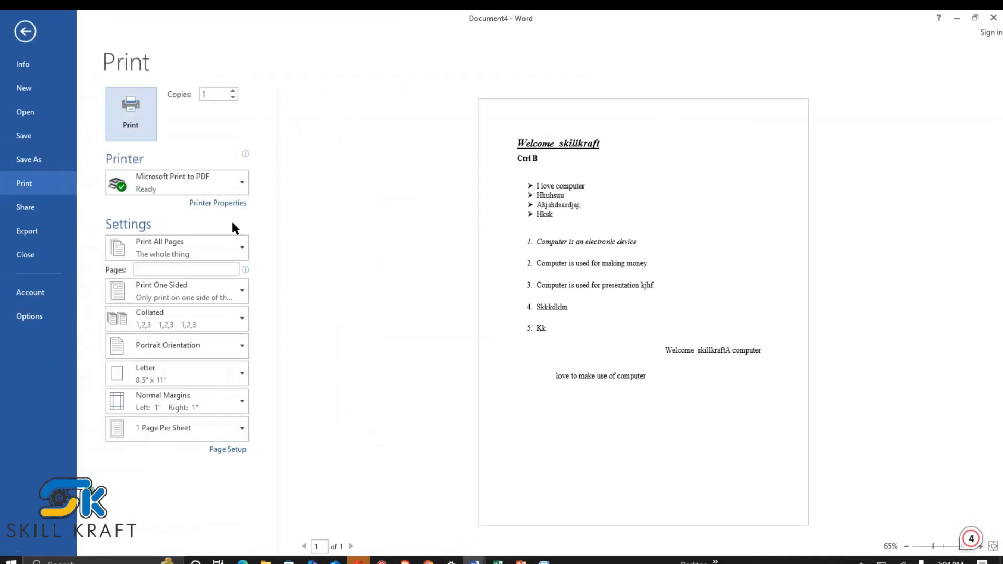
left_click(225, 189)
left_click(278, 189)
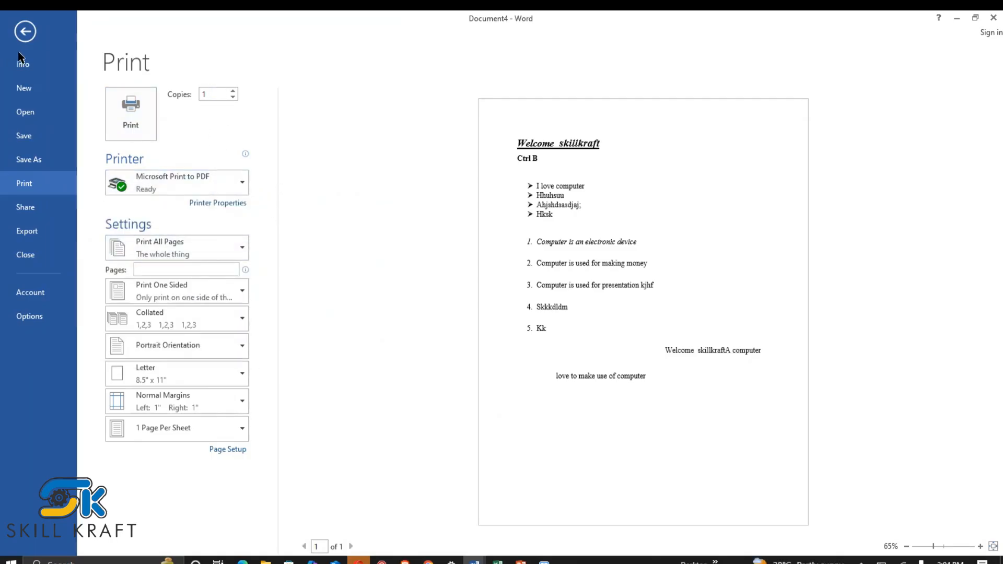
left_click(25, 32)
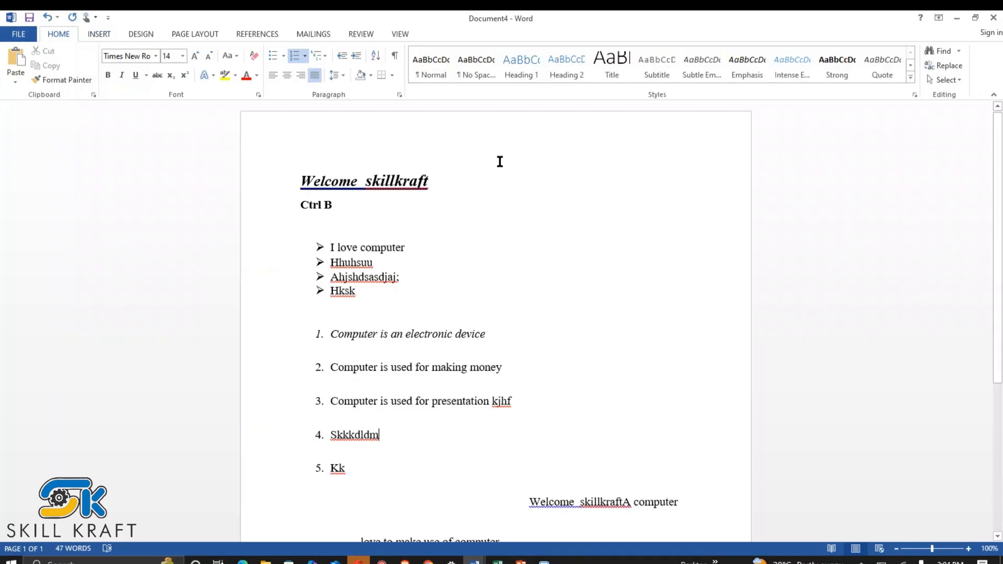
Reset the paragraph formatting of the "Skkkdldm" numbered item and the "Hksk" bullet item, and append "yyy" to "Hksk"
key("ctrl+q")
left_click(476, 275)
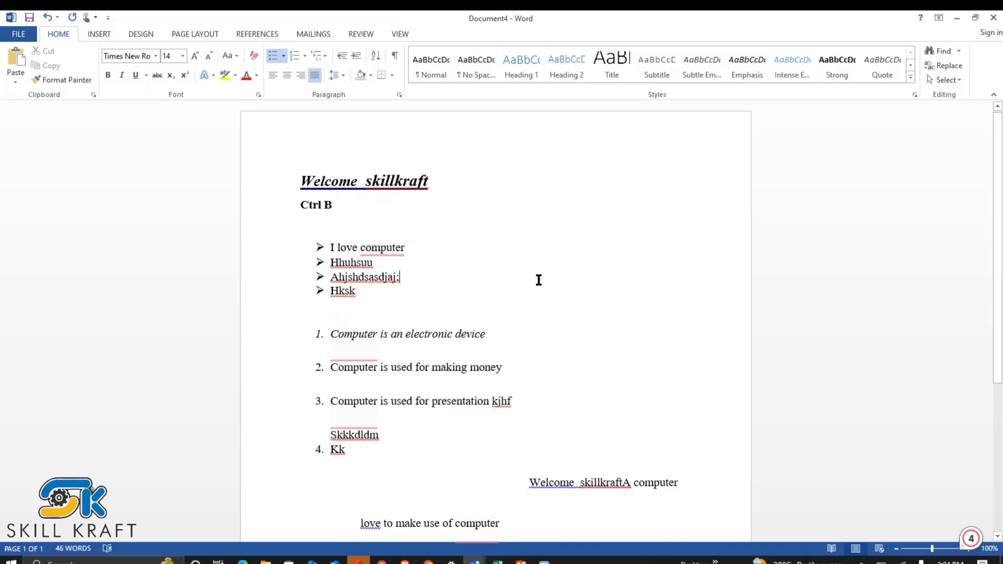
left_click(463, 297)
key("ctrl+q")
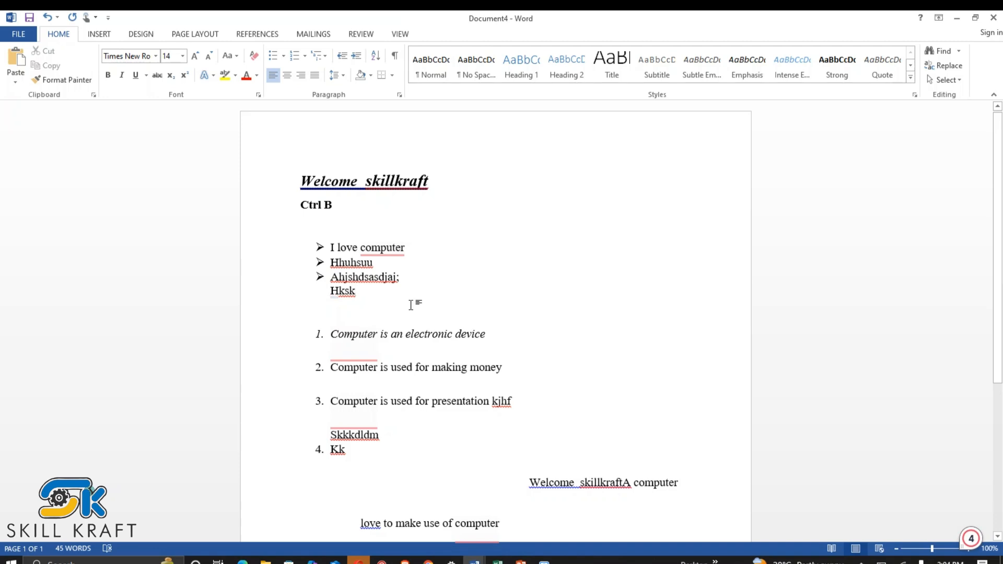
type("yyy")
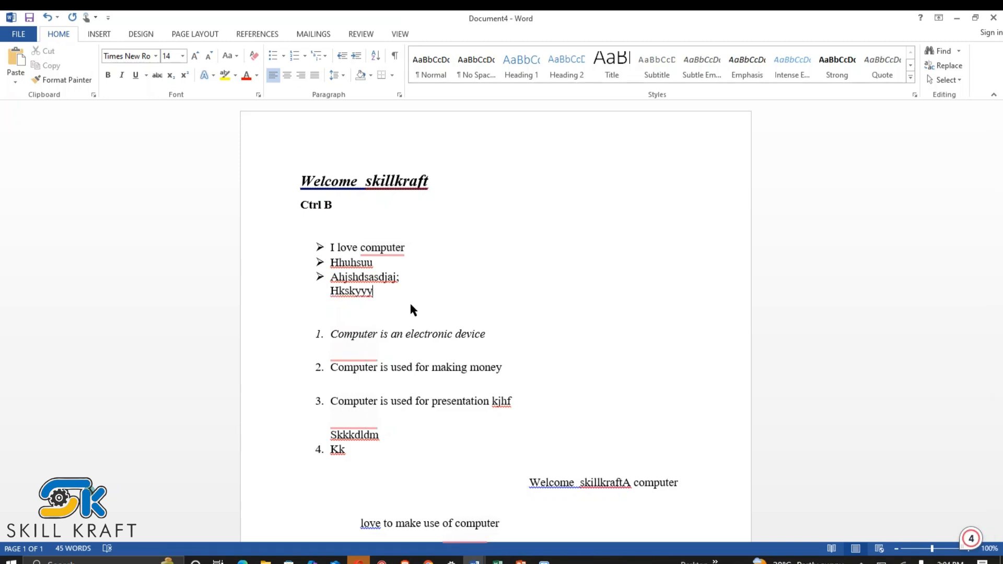
Undo the added "yyy", the two paragraph formatting resets and the last indent of the "love to make use of computer" line
key("ctrl+z")
key("ctrl+z")
key("ctrl+z")
key("ctrl+z")
key("ctrl+z")
key("ctrl+z")
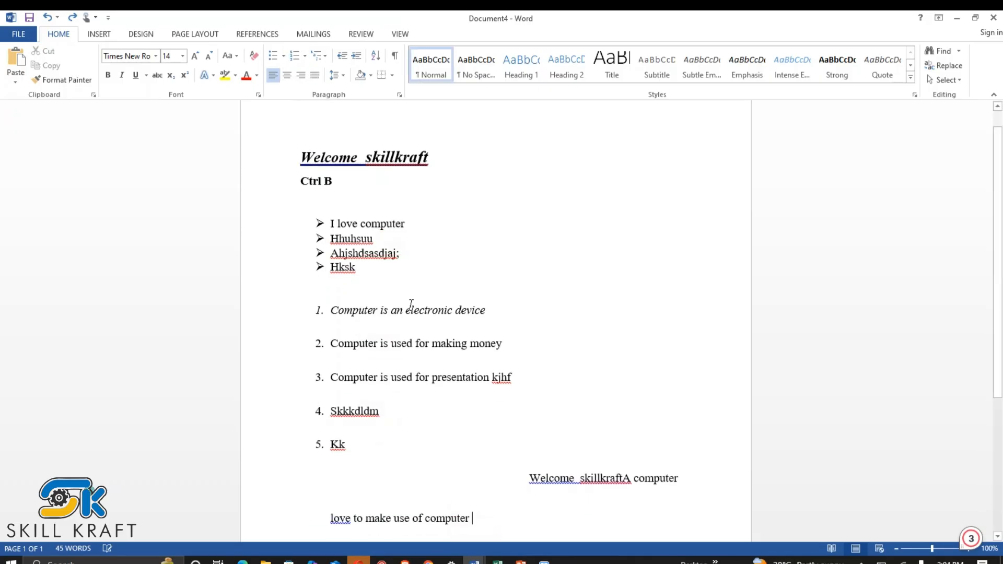
left_click(369, 310)
scroll(354, 383, "down", 5)
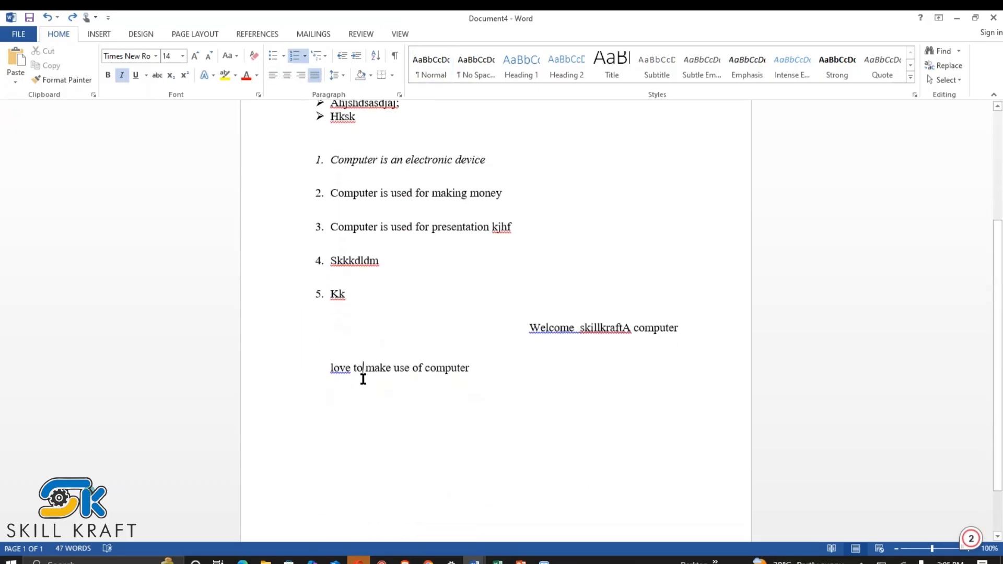
left_click(360, 376)
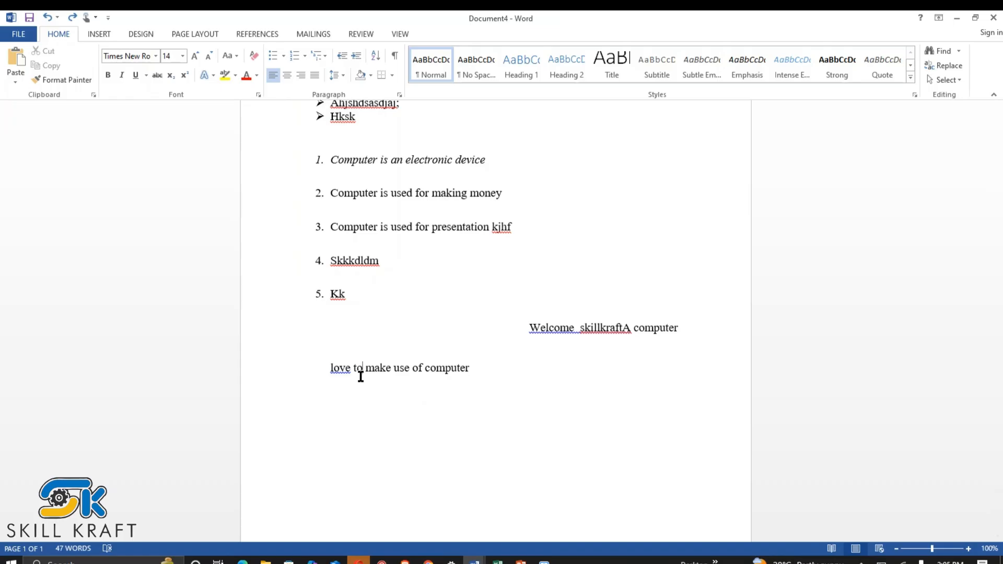
left_click(544, 562)
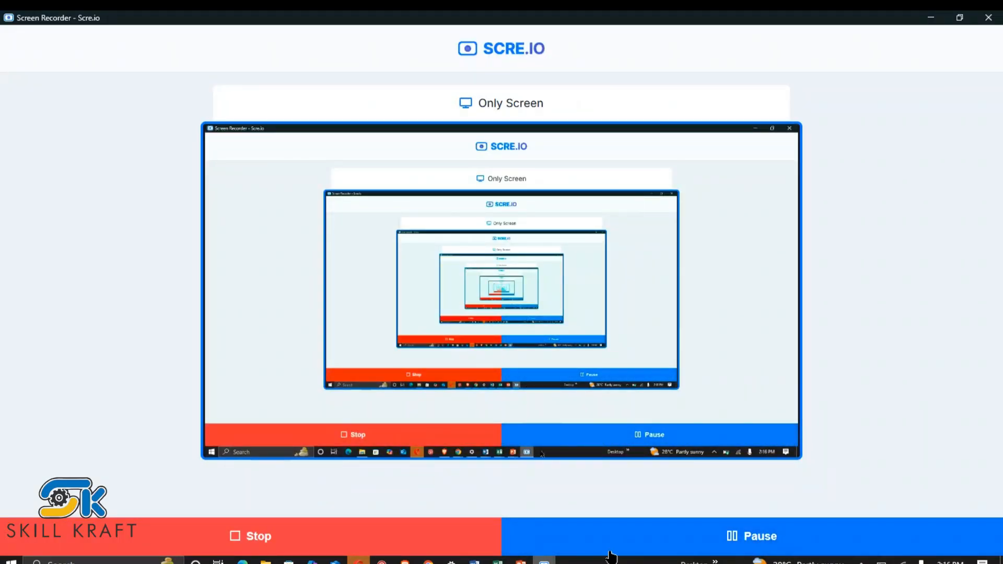
left_click(545, 562)
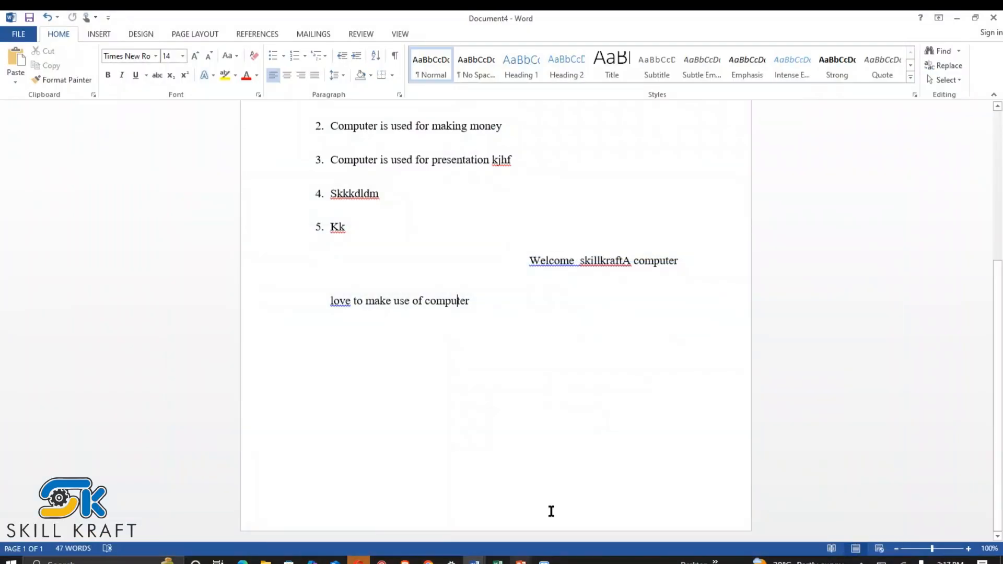
Look over the practice document from the "Welcome skillkraft" title to the "love to make use of computer" line
left_click(546, 394)
scroll(544, 349, "up", 5)
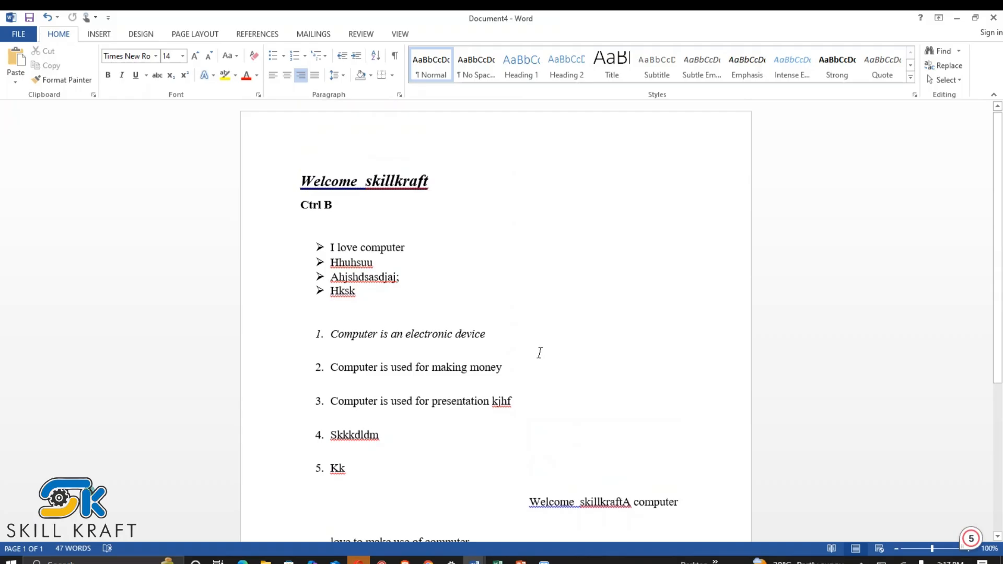
scroll(538, 353, "down", 4)
scroll(537, 352, "up", 4)
left_click(453, 184)
left_click_drag(297, 180, 586, 412)
left_click(586, 412)
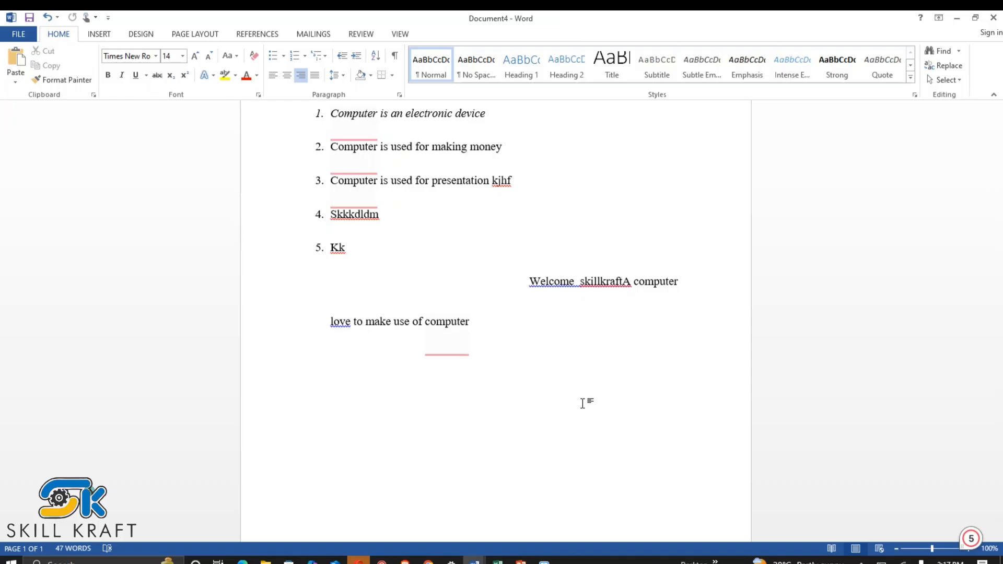
scroll(582, 402, "up", 5)
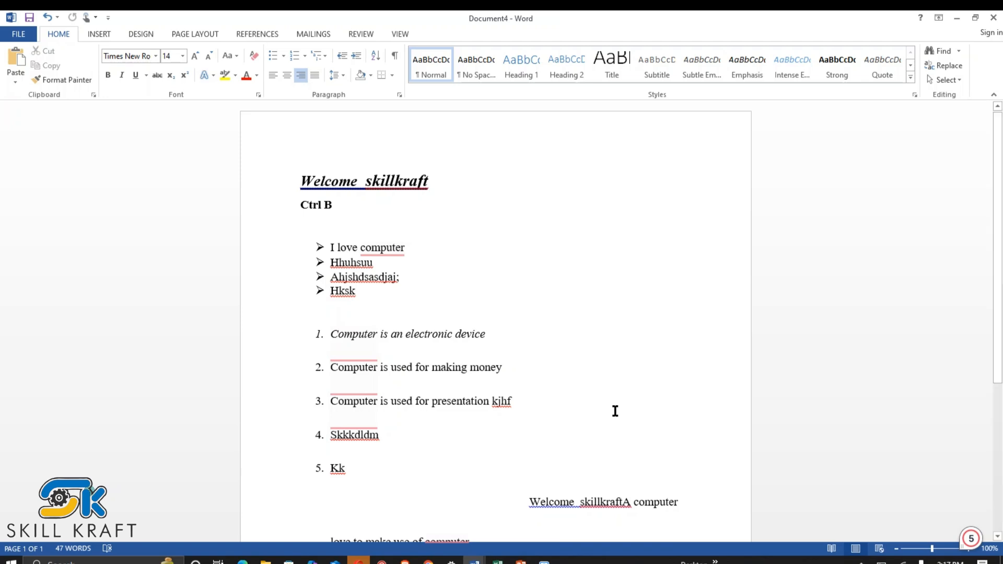
left_click(632, 372)
left_click(553, 354)
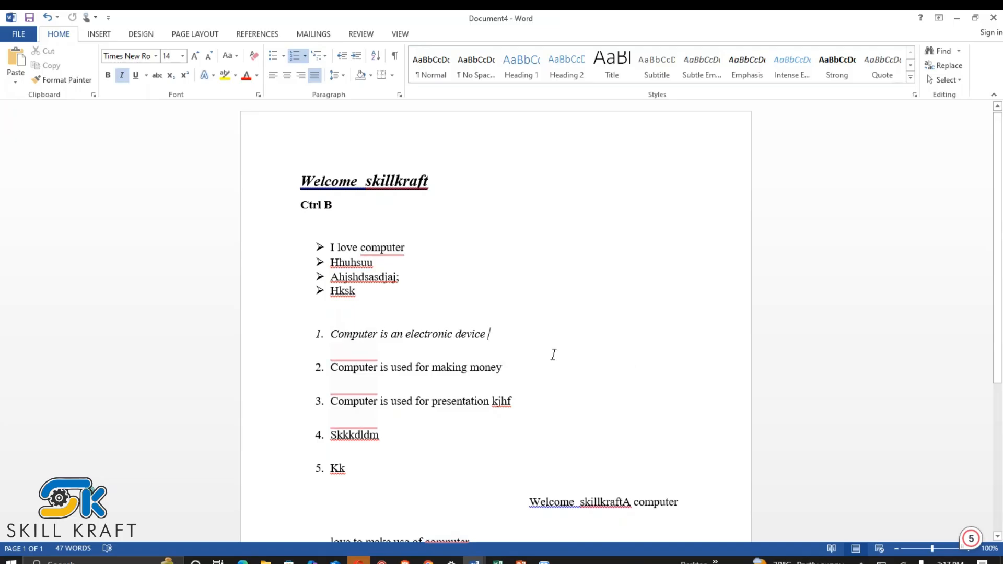
Start a new blank document and set its text font to Arial at size 12
left_click(441, 281)
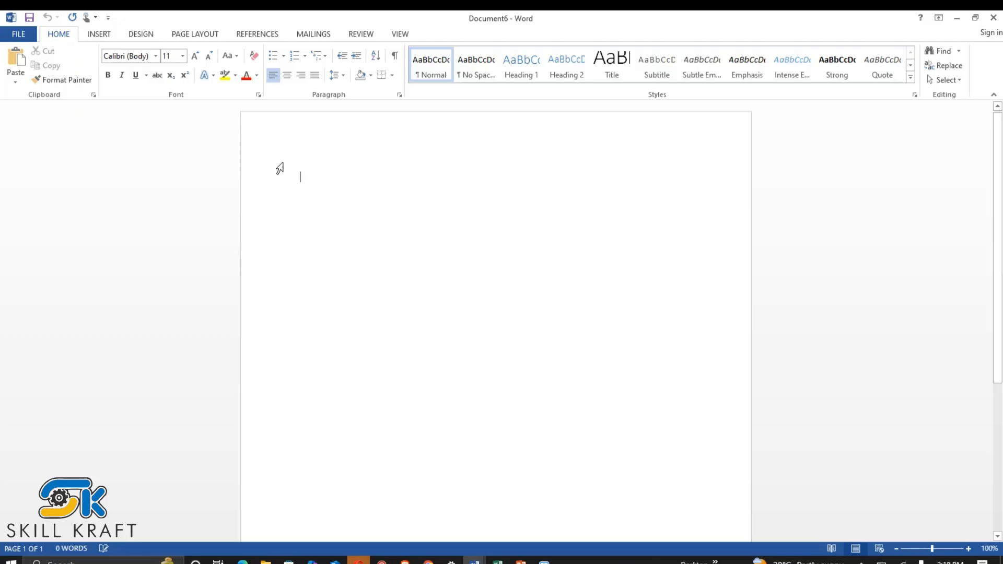
left_click(156, 57)
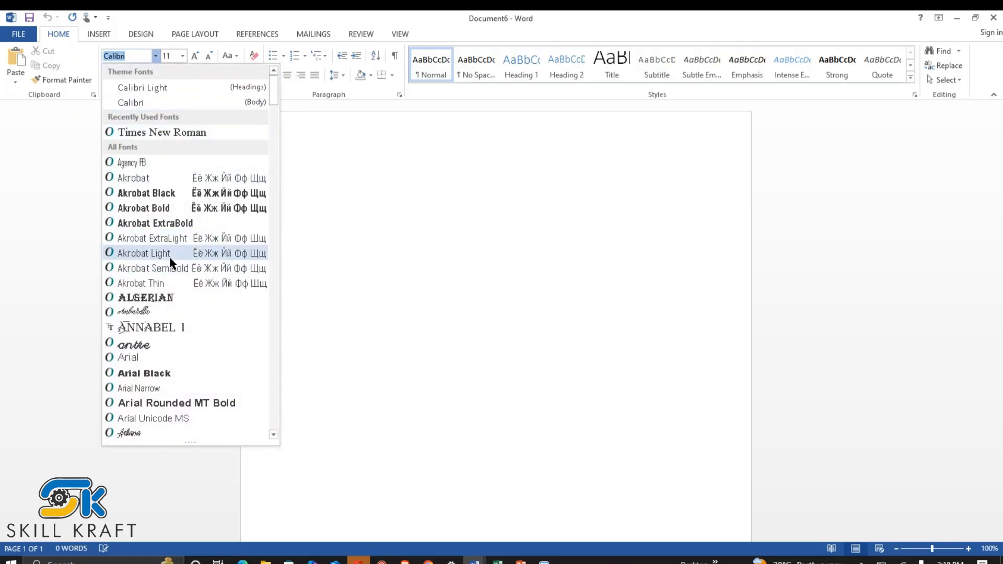
type("Arial")
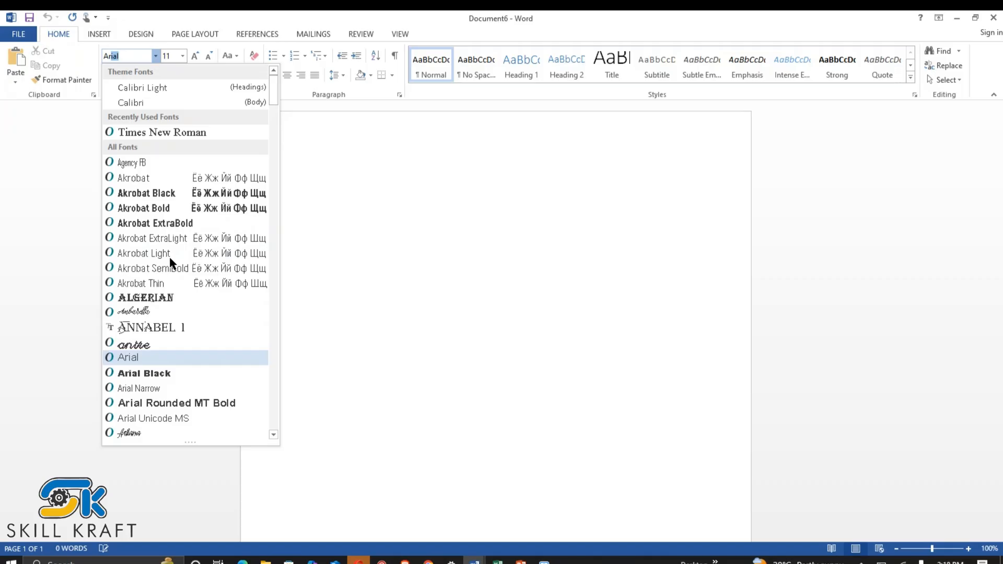
key("Return")
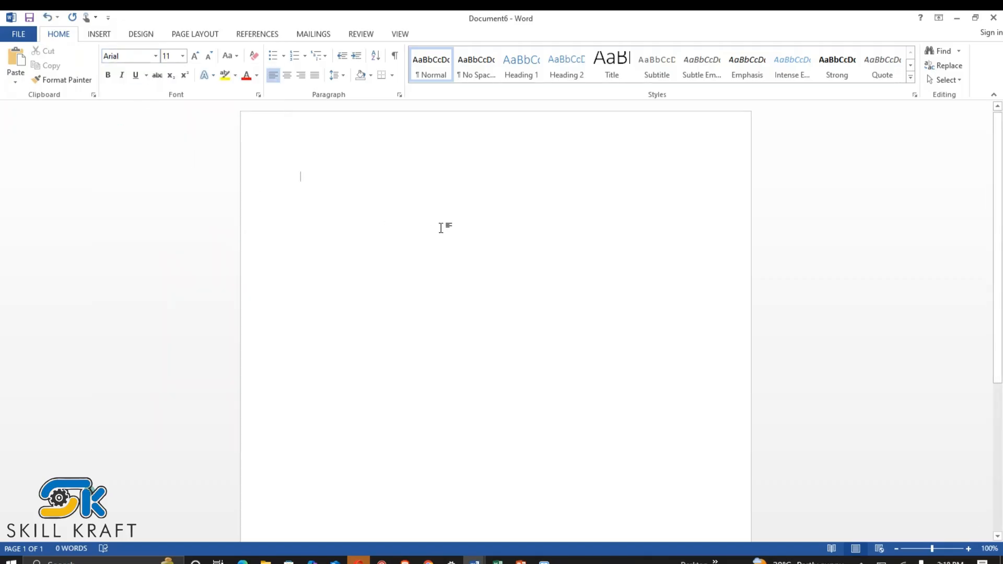
left_click(183, 56)
left_click(168, 118)
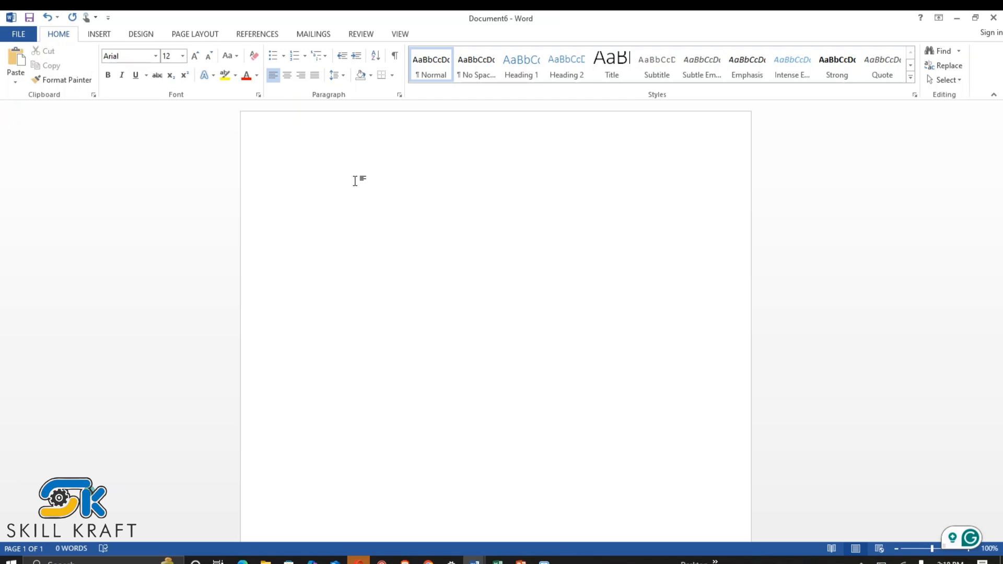
left_click(545, 562)
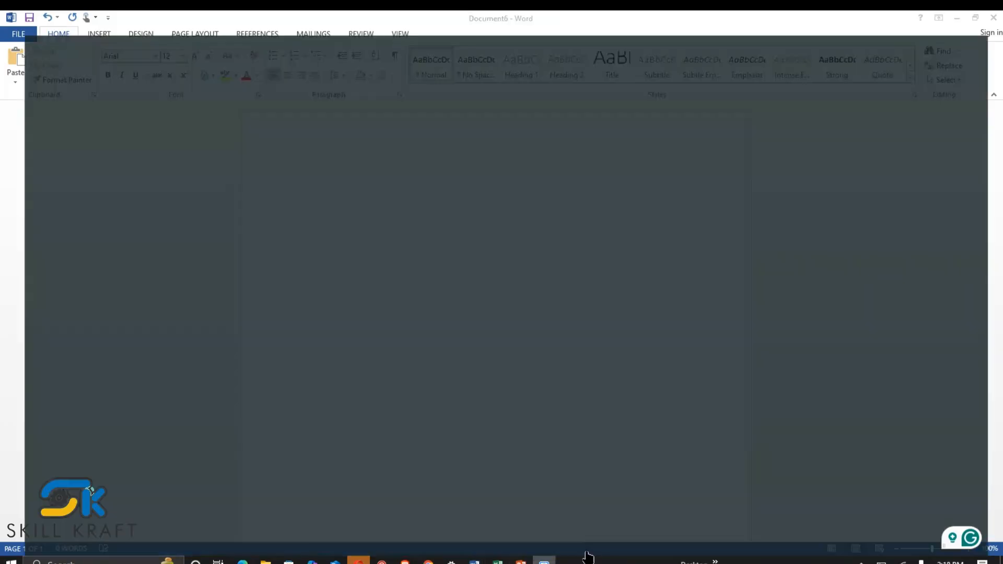
left_click(663, 545)
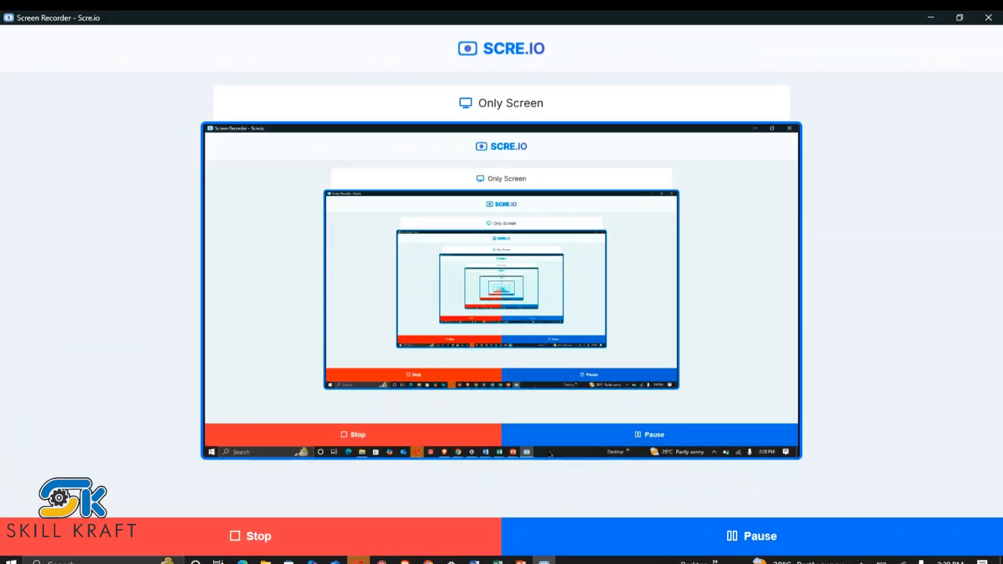
left_click(544, 561)
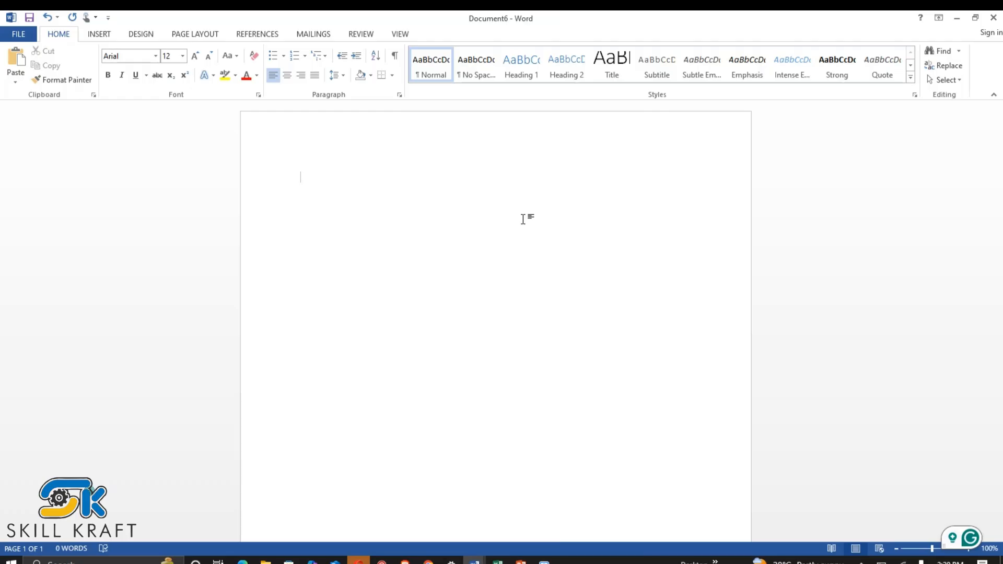
left_click(544, 561)
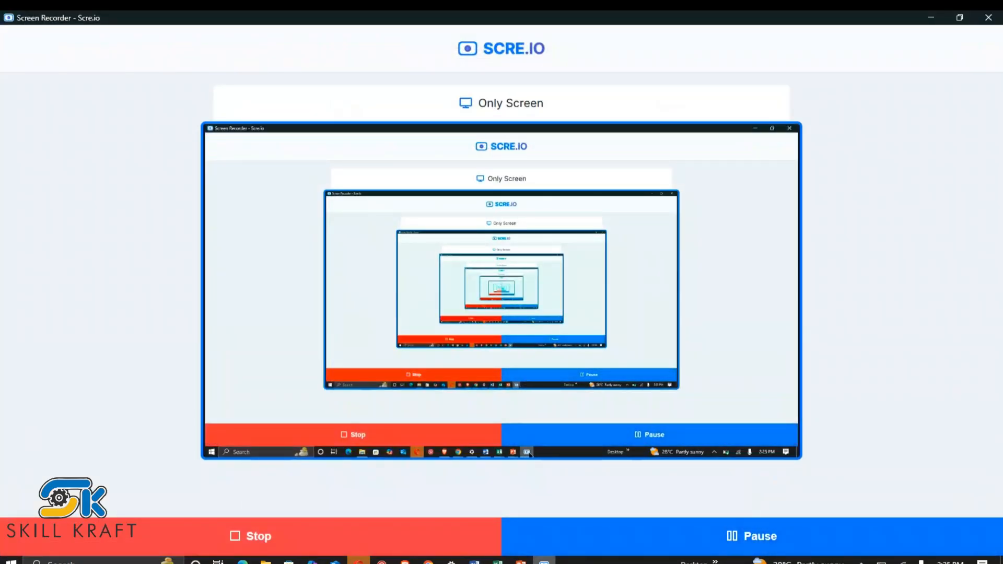
left_click(546, 563)
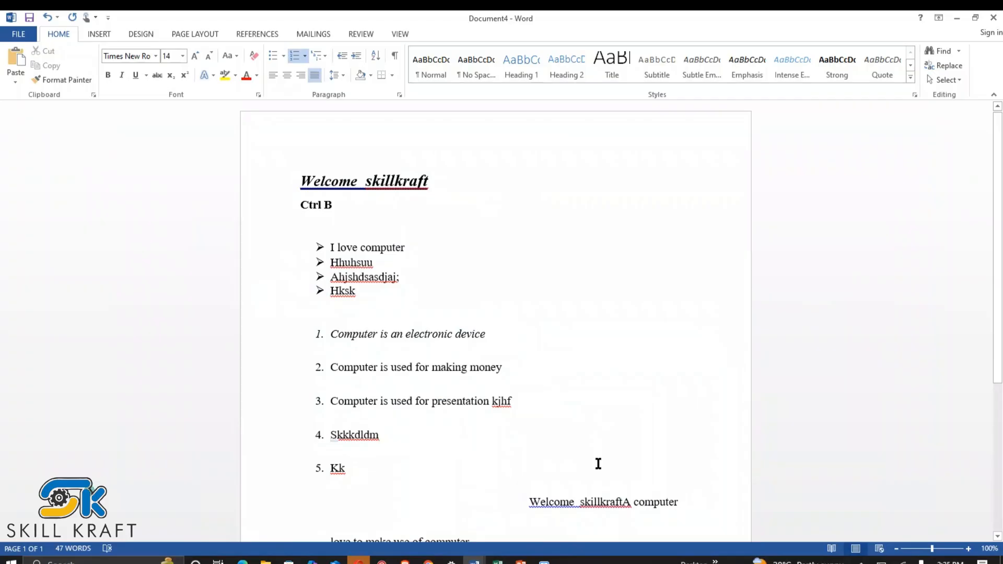